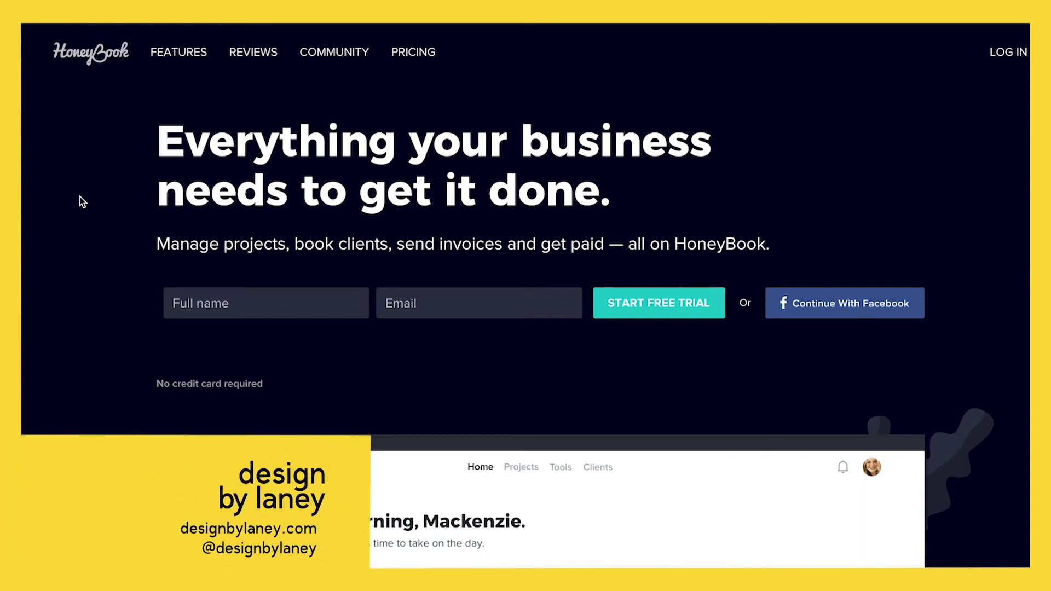
Close Dubsado's Edit Text Box panel to return to the HoneyBook Home dashboard
{"action": "scroll", "coordinate": [82, 202], "scroll_direction": "down", "scroll_amount": 10}
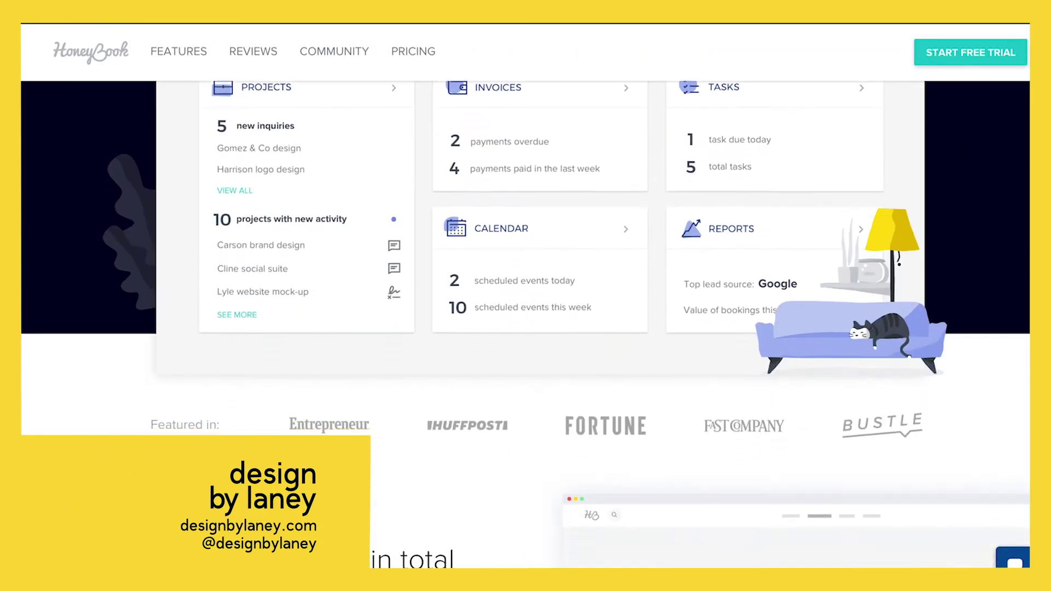
{"action": "scroll", "coordinate": [525, 306], "scroll_direction": "down", "scroll_amount": 3}
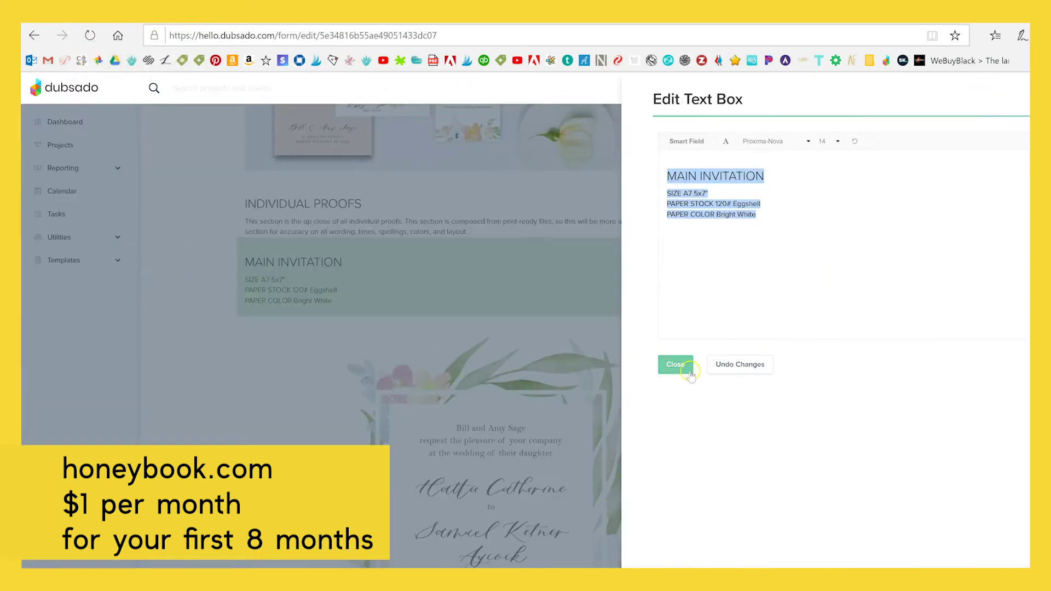
{"action": "left_click", "coordinate": [690, 374]}
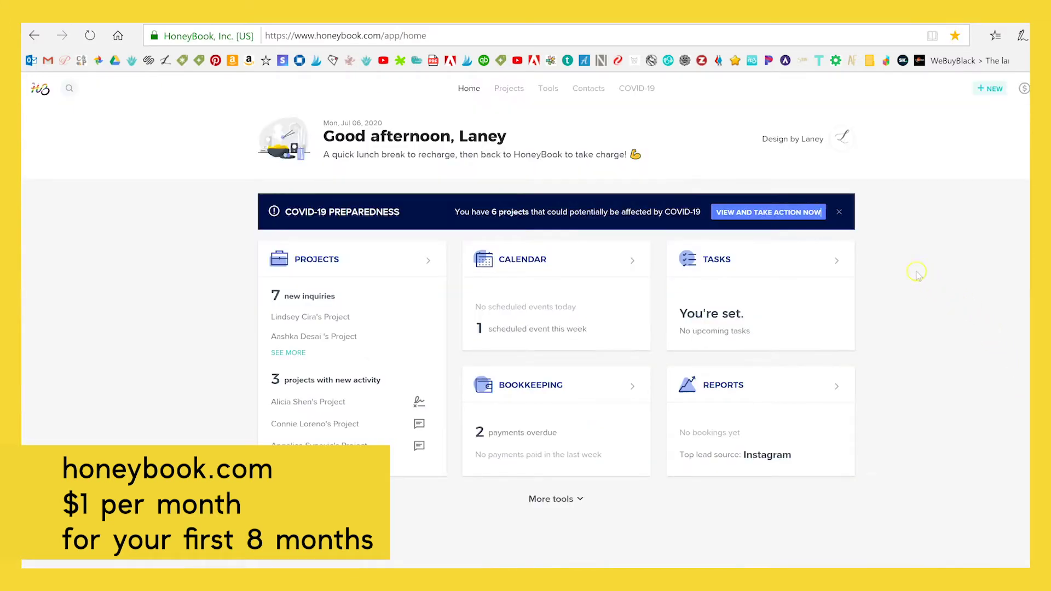
Close the COVID-19 Preparedness banner on the Home dashboard
{"action": "left_click", "coordinate": [841, 213]}
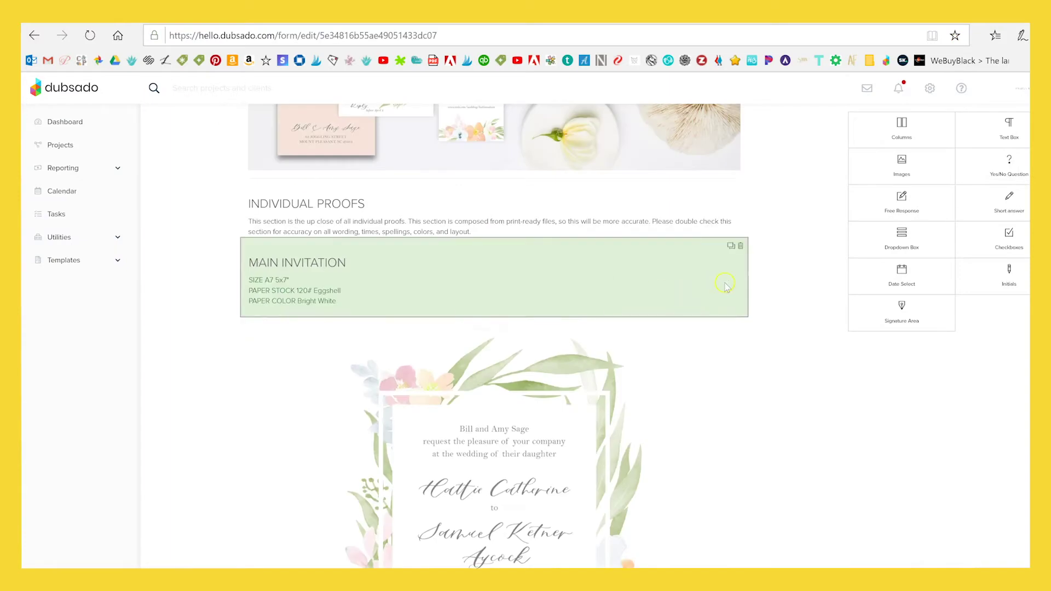
{"action": "scroll", "coordinate": [727, 287], "scroll_direction": "up", "scroll_amount": 5}
{"action": "scroll", "coordinate": [727, 286], "scroll_direction": "down", "scroll_amount": 10}
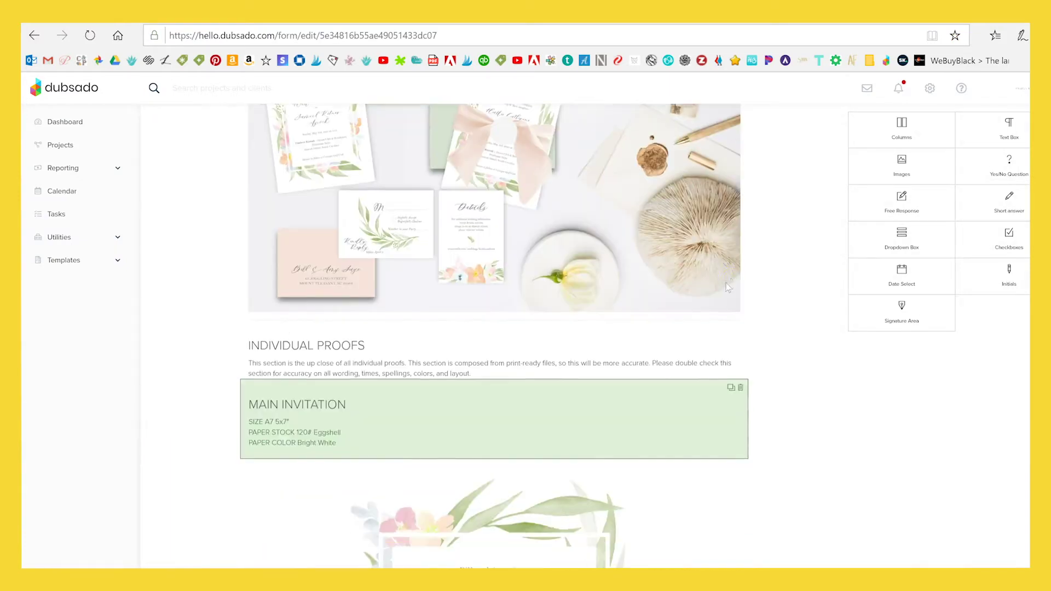
{"action": "scroll", "coordinate": [731, 282], "scroll_direction": "down", "scroll_amount": 20}
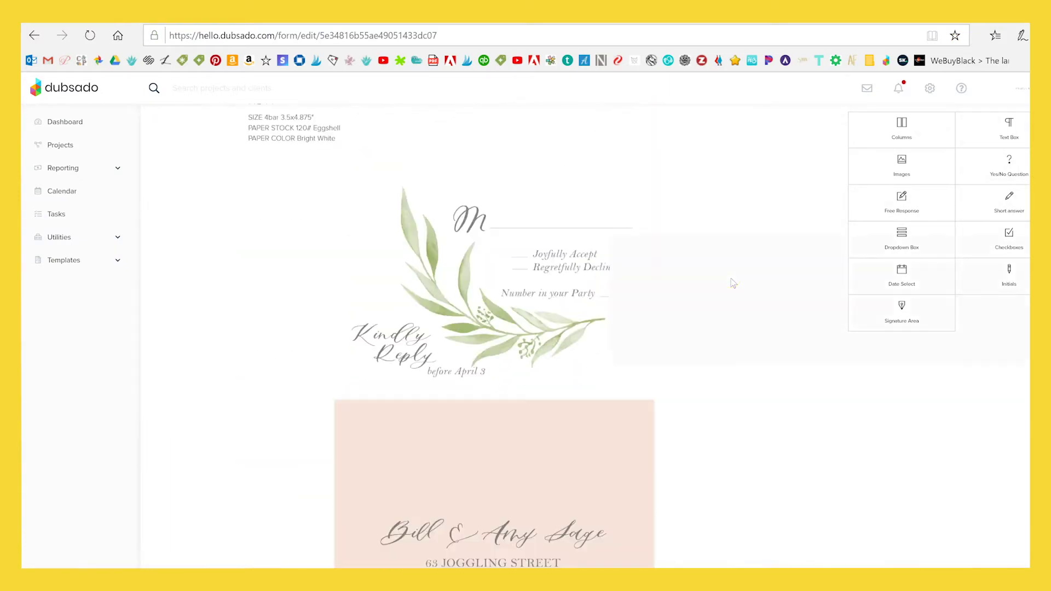
{"action": "scroll", "coordinate": [733, 283], "scroll_direction": "down", "scroll_amount": 15}
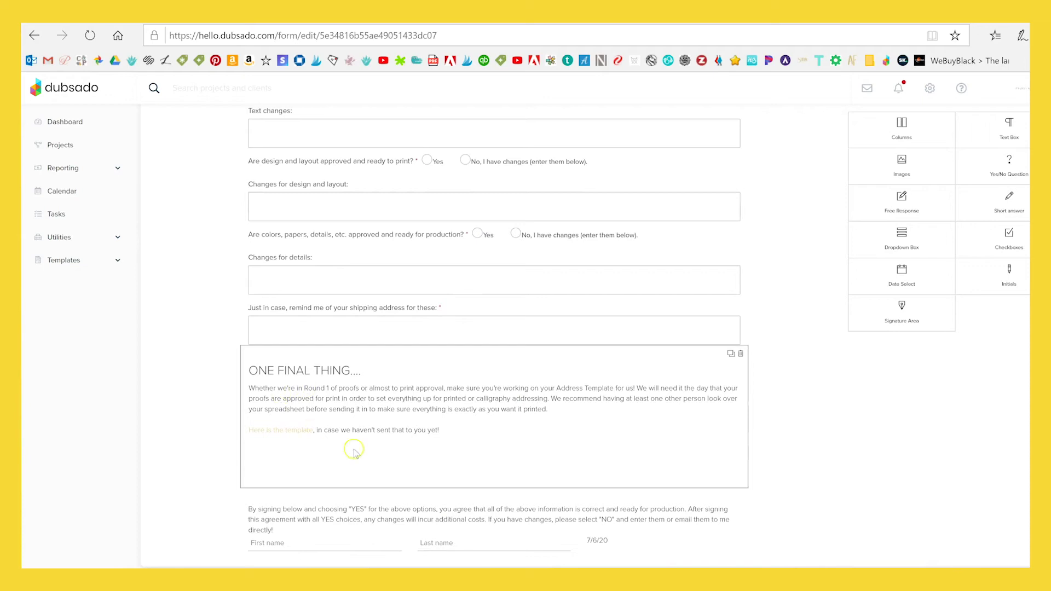
{"action": "scroll", "coordinate": [610, 339], "scroll_direction": "up", "scroll_amount": 20}
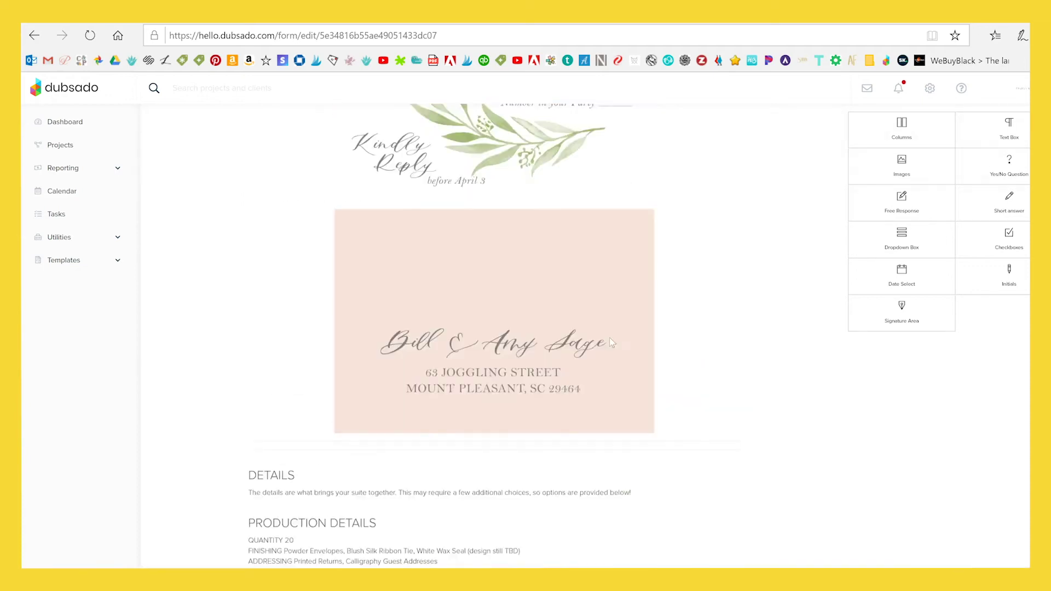
{"action": "scroll", "coordinate": [611, 343], "scroll_direction": "up", "scroll_amount": 15}
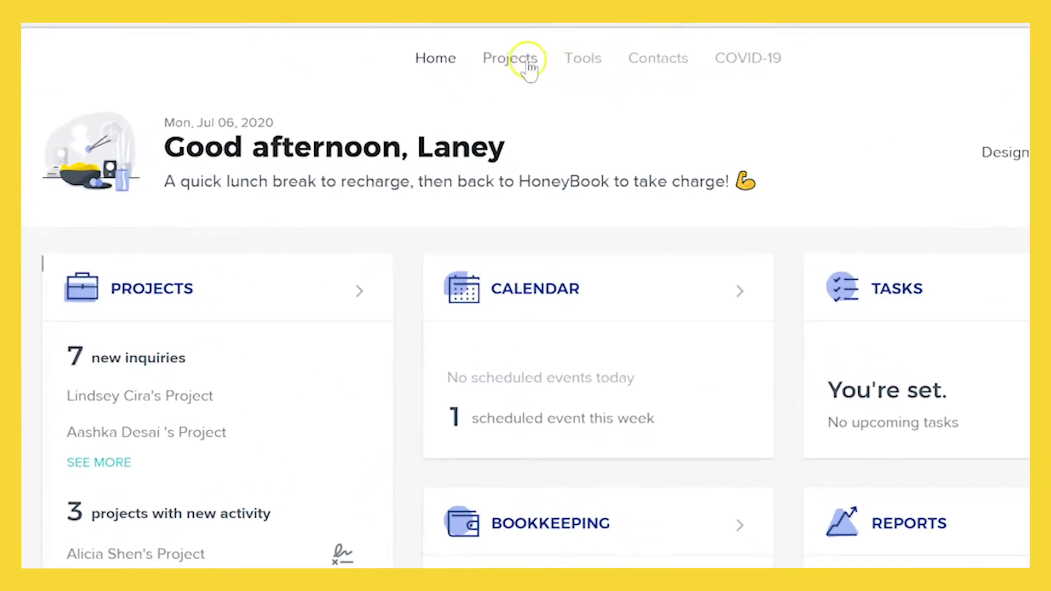
Upload the twelve Mod Tropical Suite proof files to the Library's My Images and save them
{"action": "mouse_move", "coordinate": [570, 59]}
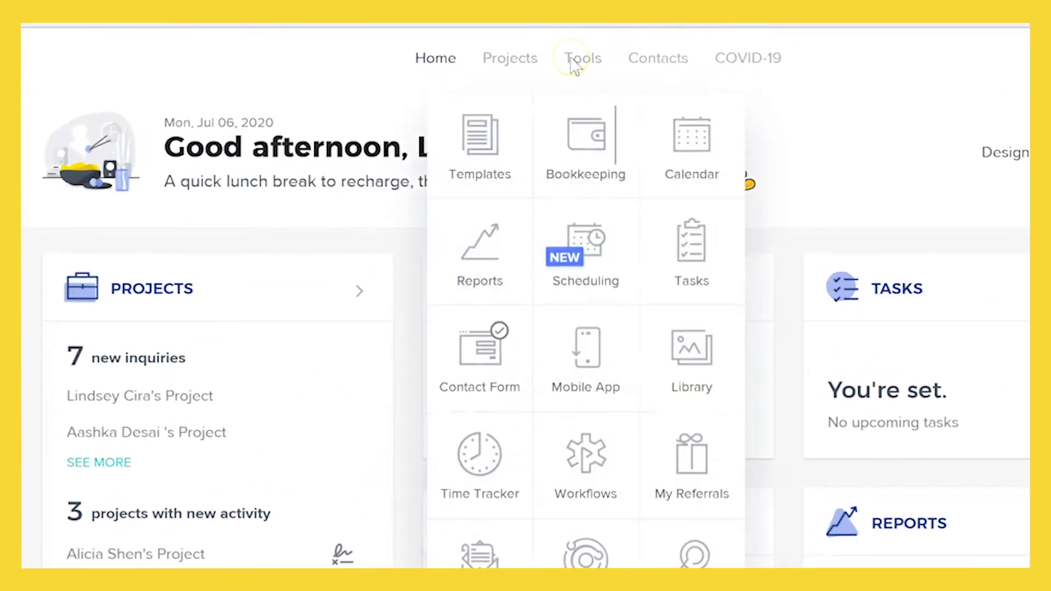
{"action": "left_click", "coordinate": [693, 377]}
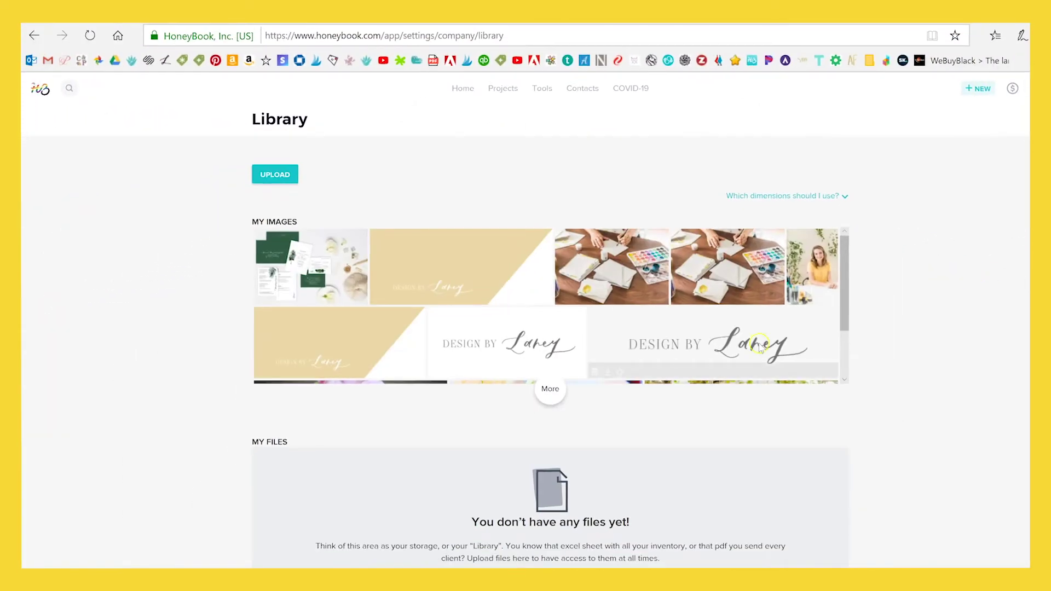
{"action": "scroll", "coordinate": [746, 307], "scroll_direction": "down", "scroll_amount": 3}
{"action": "scroll", "coordinate": [746, 301], "scroll_direction": "up", "scroll_amount": 3}
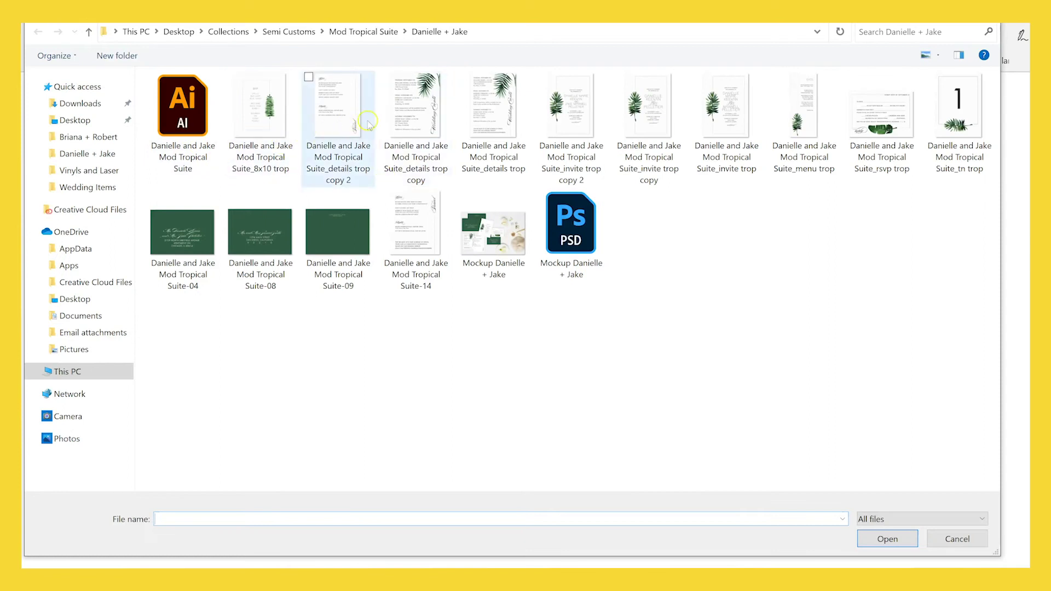
{"action": "left_click", "coordinate": [367, 123]}
{"action": "left_click", "coordinate": [336, 230], "text": "shift"}
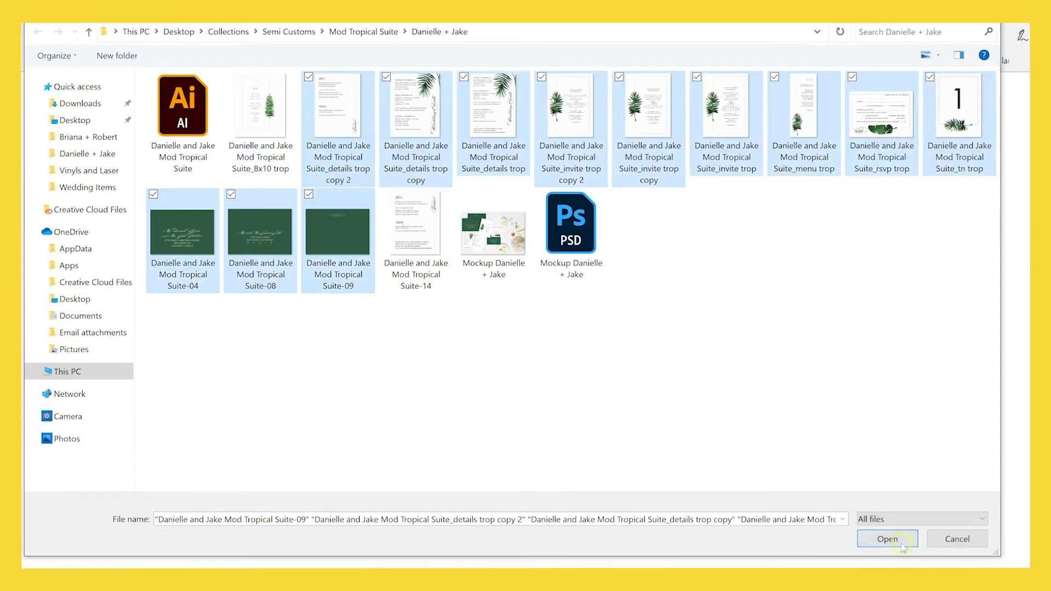
{"action": "left_click", "coordinate": [888, 539]}
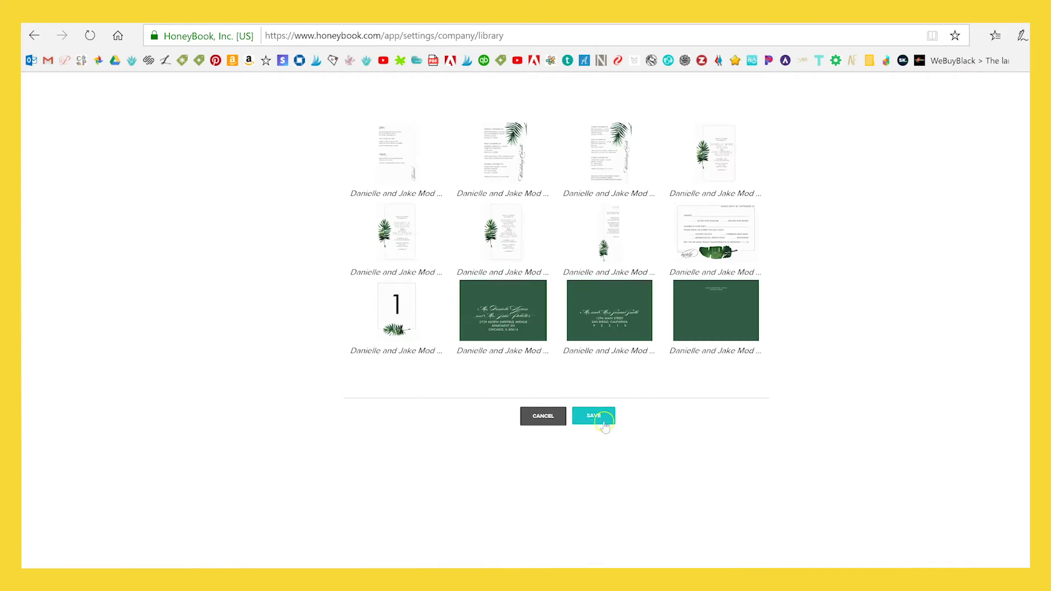
{"action": "left_click", "coordinate": [603, 420]}
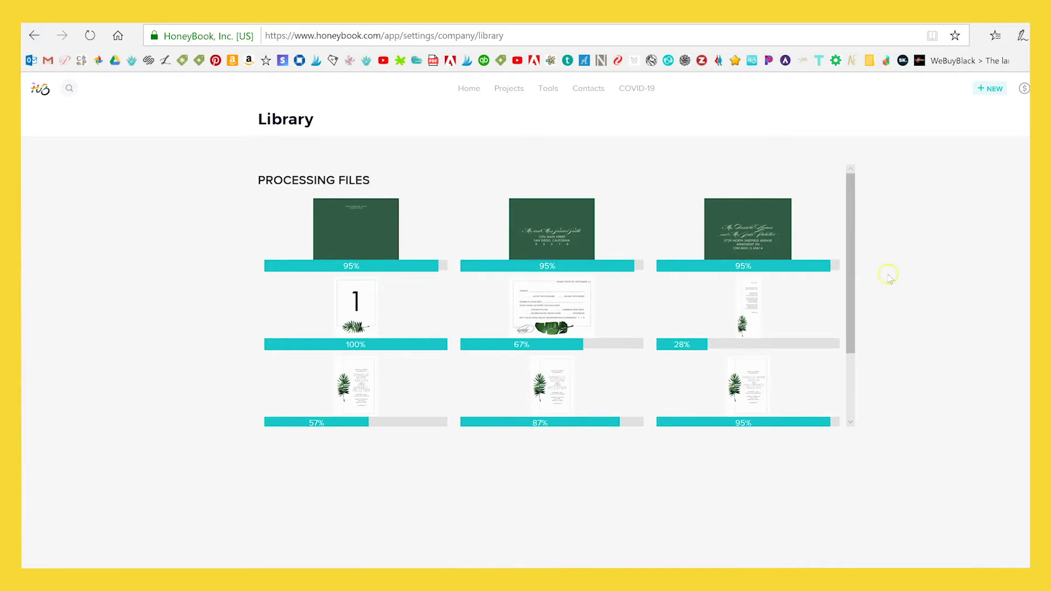
{"action": "mouse_move", "coordinate": [850, 273]}
{"action": "left_mouse_down"}
{"action": "mouse_move", "coordinate": [849, 352]}
{"action": "mouse_move", "coordinate": [855, 277]}
{"action": "left_mouse_up"}
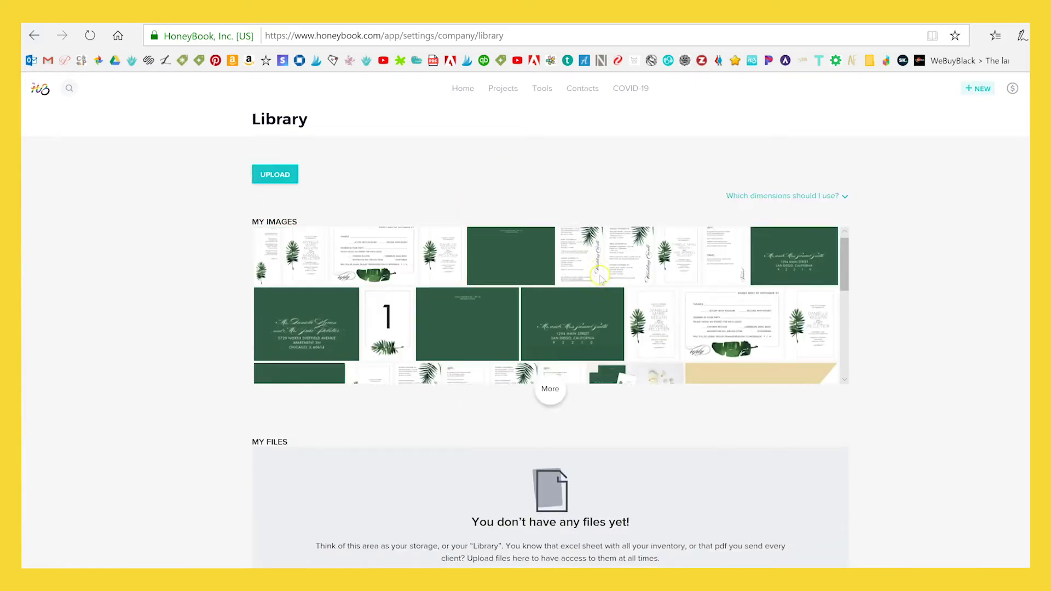
Go to the saved Templates collection from the Tools menu
{"action": "left_click", "coordinate": [542, 88]}
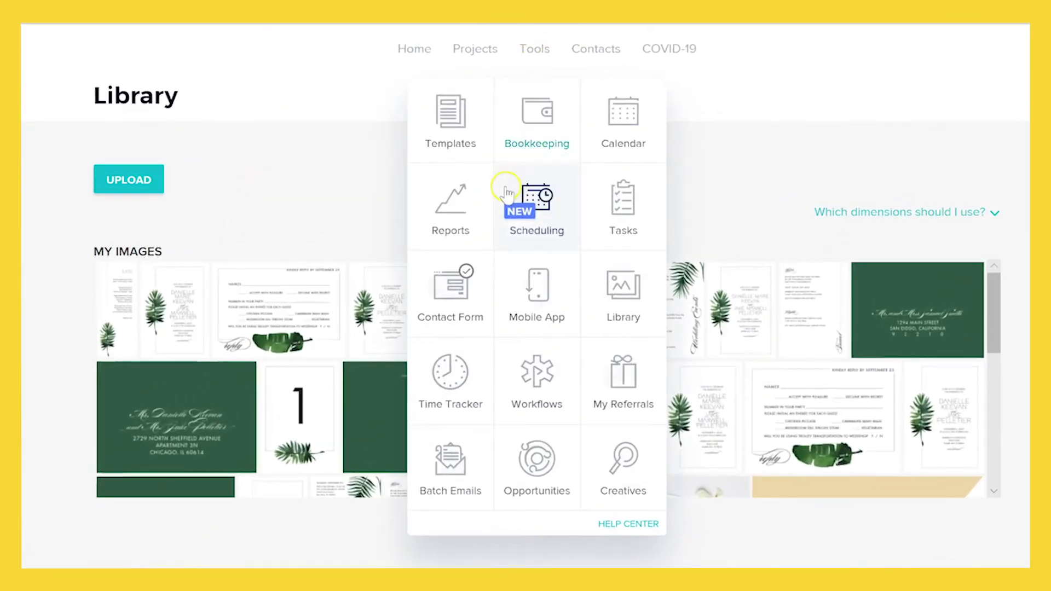
{"action": "left_click", "coordinate": [451, 156]}
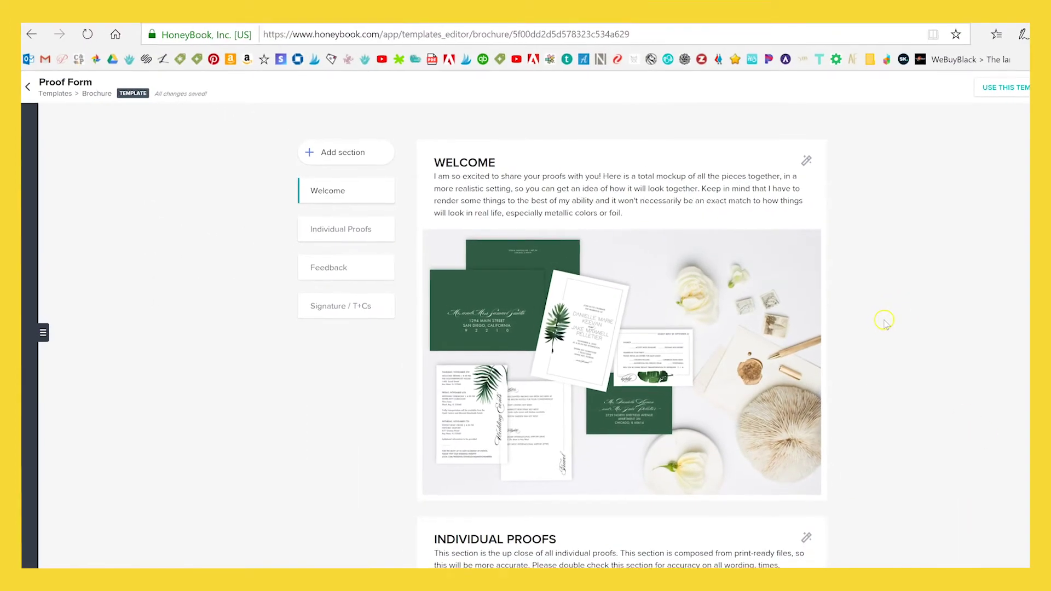
{"action": "scroll", "coordinate": [884, 323], "scroll_direction": "down", "scroll_amount": 5}
{"action": "scroll", "coordinate": [884, 320], "scroll_direction": "up", "scroll_amount": 5}
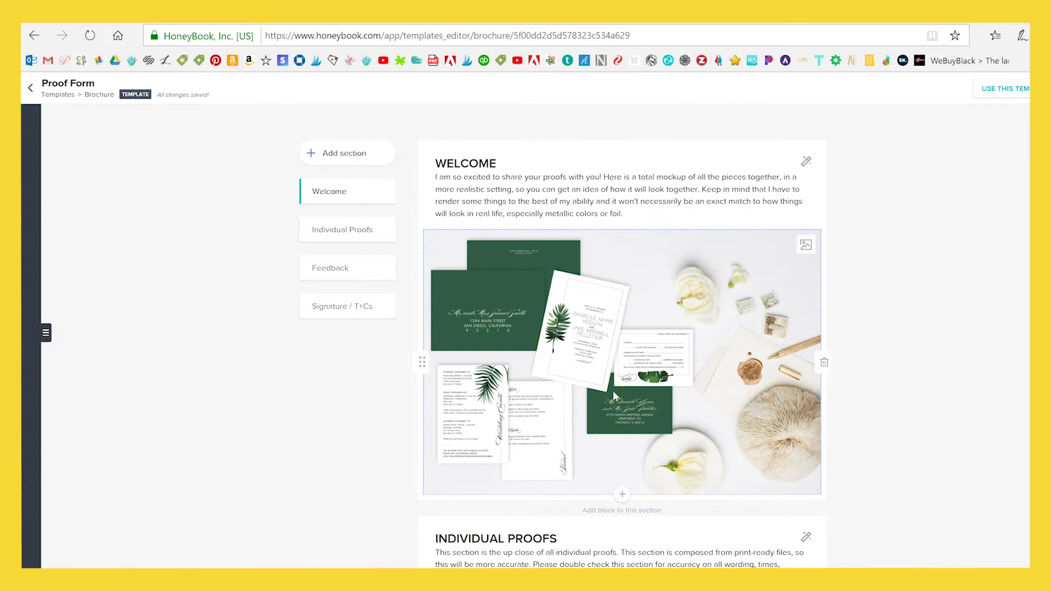
{"action": "left_click", "coordinate": [619, 442]}
{"action": "left_click", "coordinate": [351, 196]}
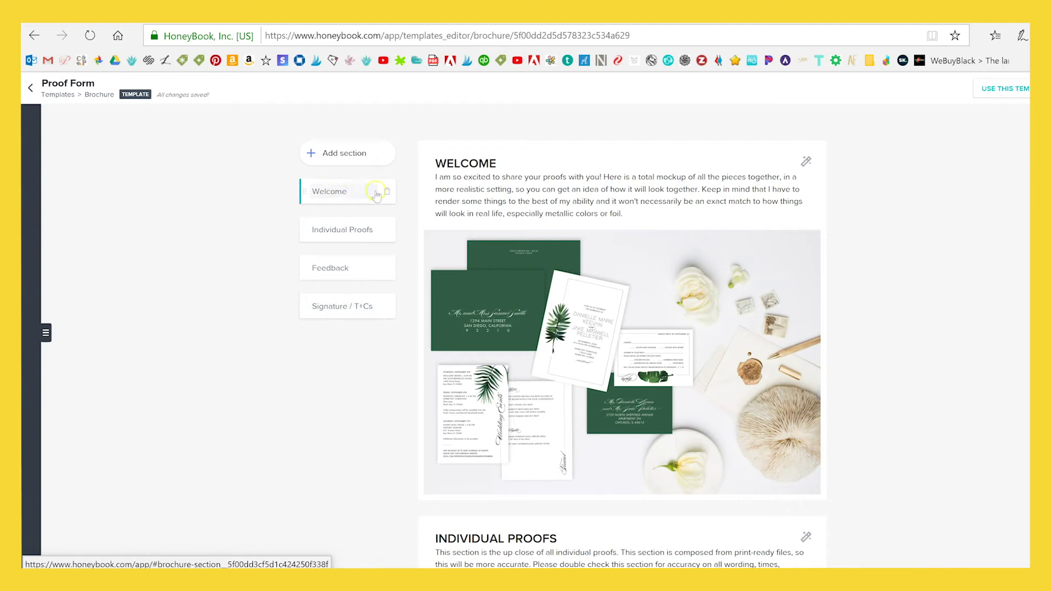
Scroll the template editor down past Main Invitation to the end of Individual Proofs
{"action": "scroll", "coordinate": [909, 255], "scroll_direction": "down", "scroll_amount": 3}
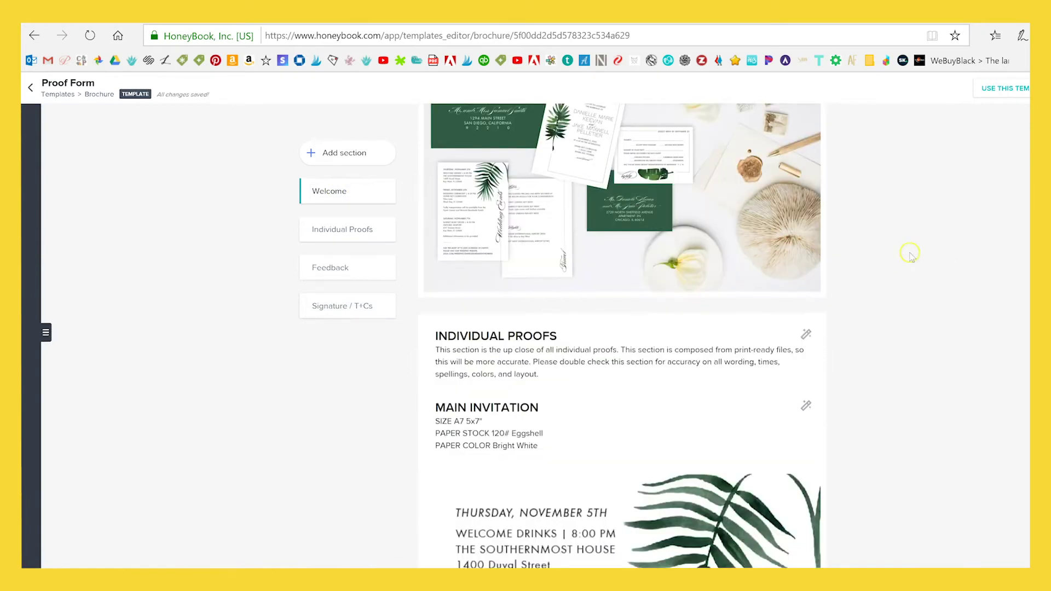
{"action": "scroll", "coordinate": [908, 254], "scroll_direction": "down", "scroll_amount": 3}
{"action": "scroll", "coordinate": [892, 251], "scroll_direction": "up", "scroll_amount": 2}
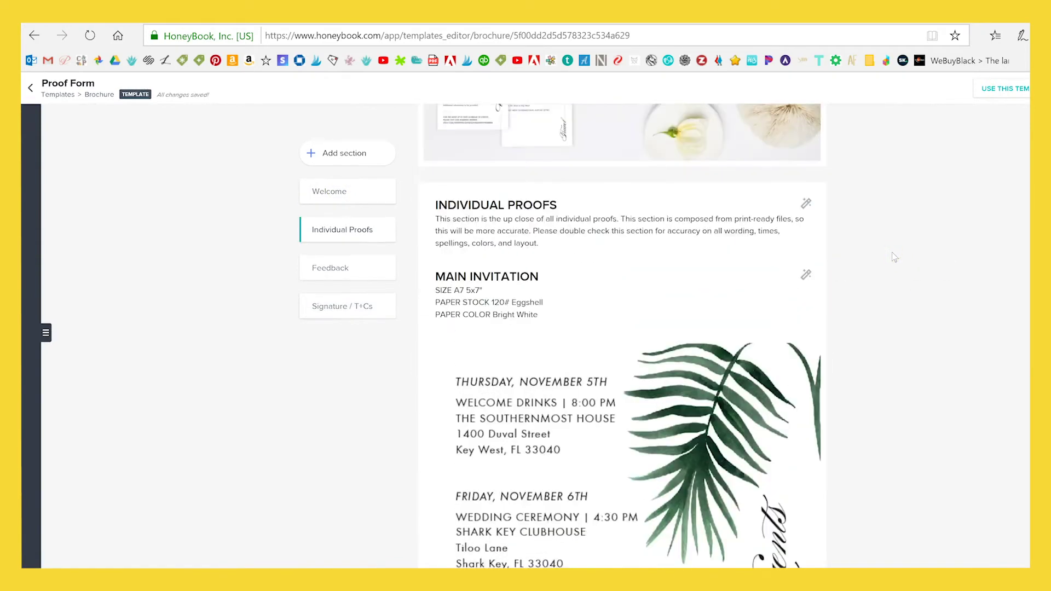
{"action": "scroll", "coordinate": [892, 255], "scroll_direction": "up", "scroll_amount": 1}
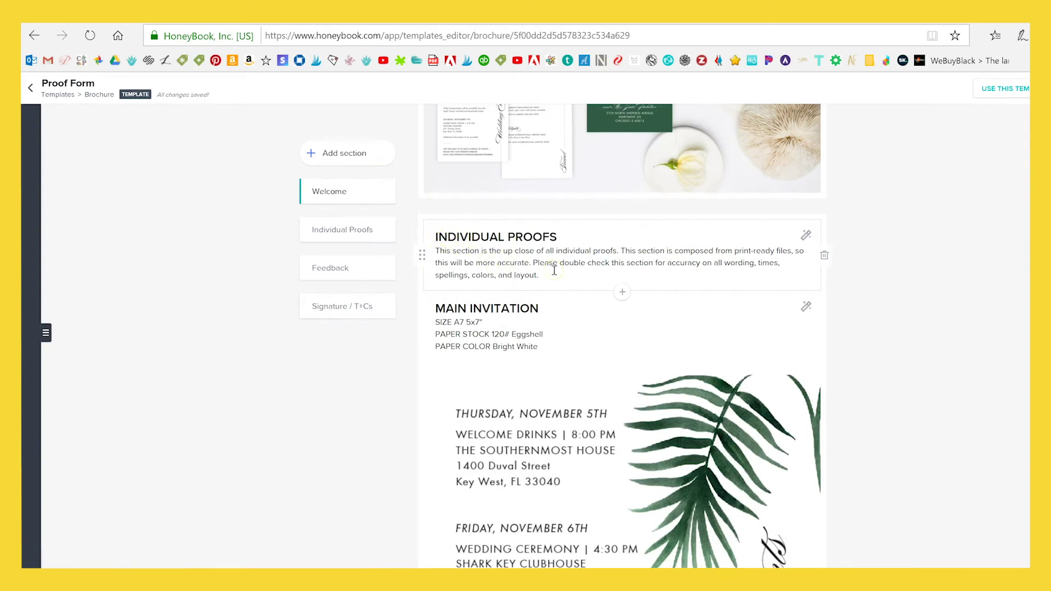
{"action": "scroll", "coordinate": [554, 269], "scroll_direction": "down", "scroll_amount": 1}
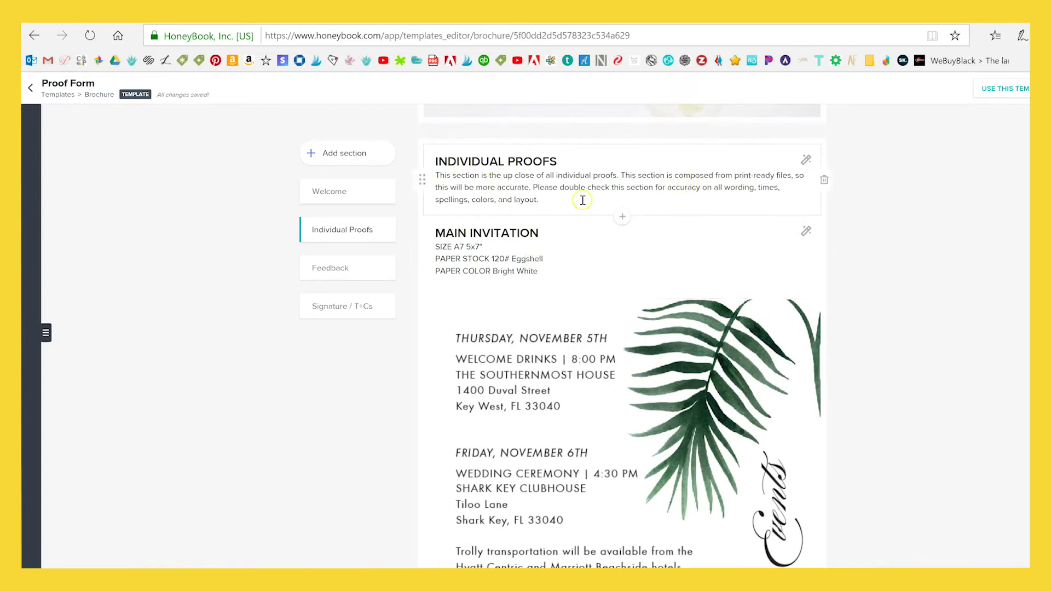
{"action": "scroll", "coordinate": [741, 305], "scroll_direction": "up", "scroll_amount": 1}
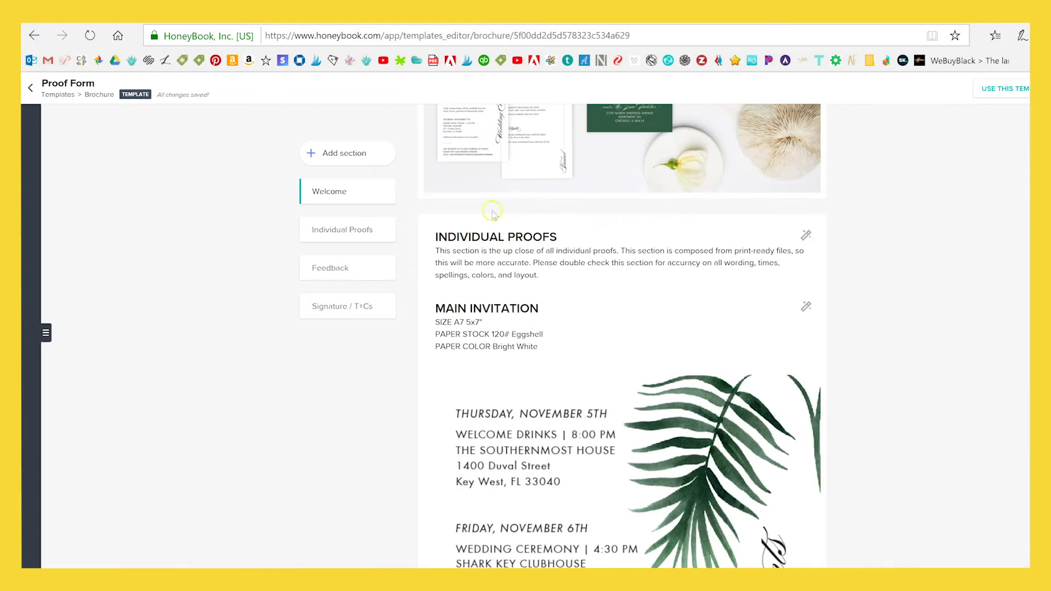
{"action": "scroll", "coordinate": [614, 230], "scroll_direction": "down", "scroll_amount": 2}
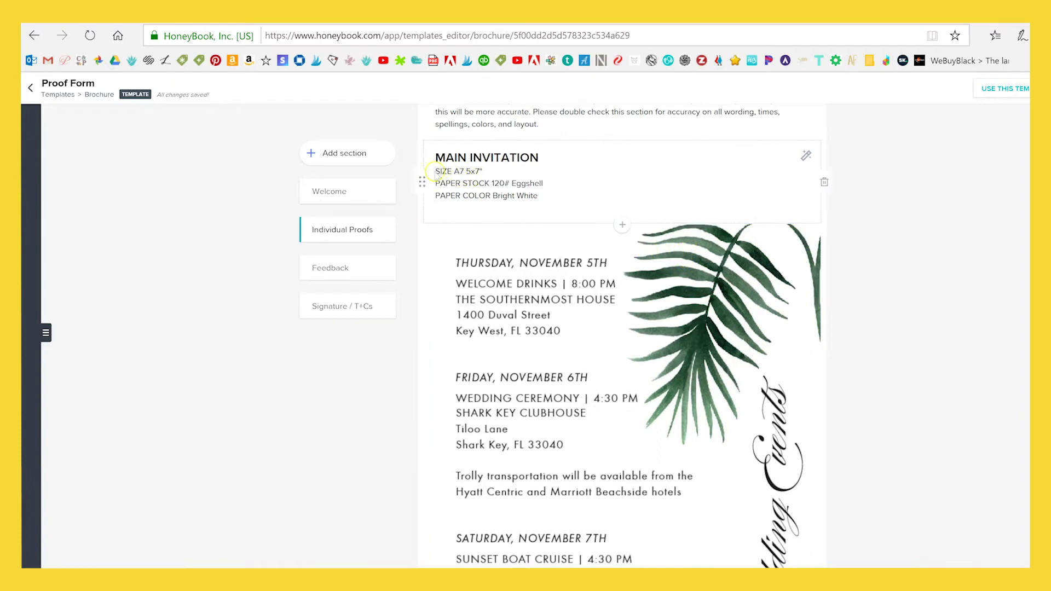
Add a Full width text block and a Cover image block below the invitation
{"action": "scroll", "coordinate": [675, 224], "scroll_direction": "down", "scroll_amount": 6}
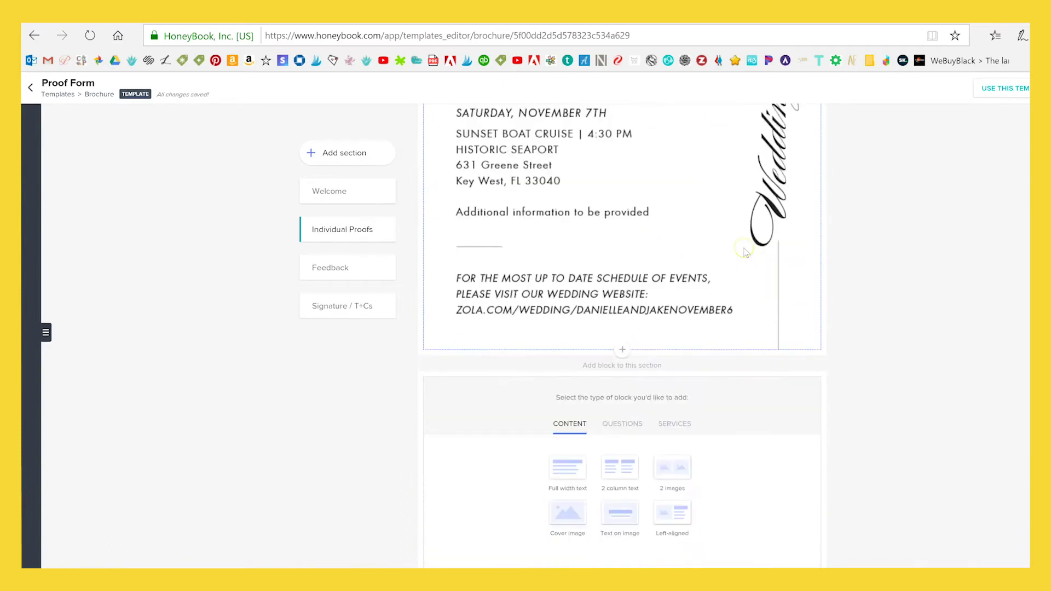
{"action": "left_click", "coordinate": [616, 298]}
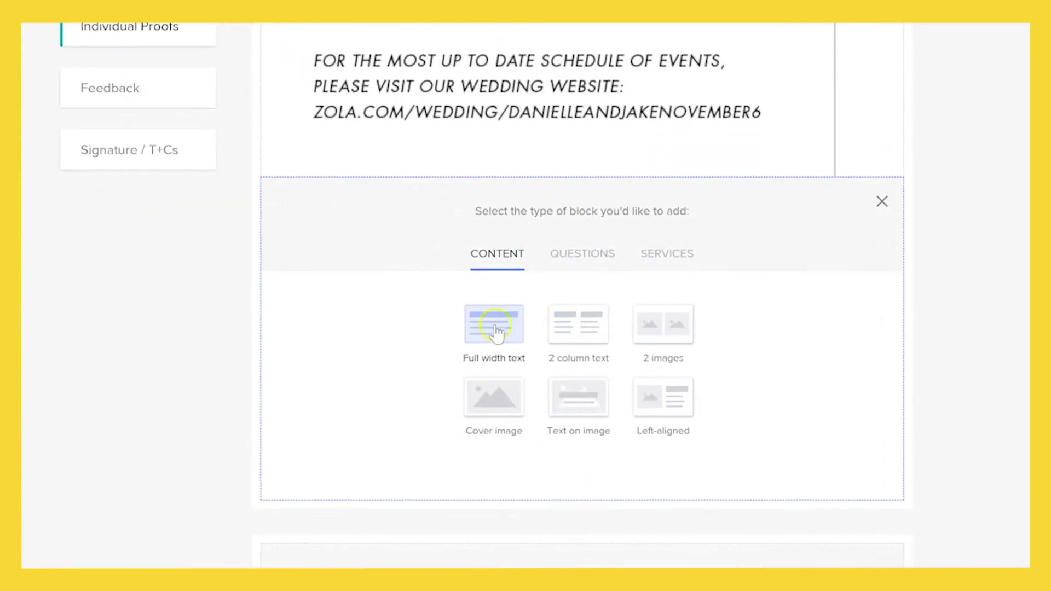
{"action": "left_click", "coordinate": [491, 338]}
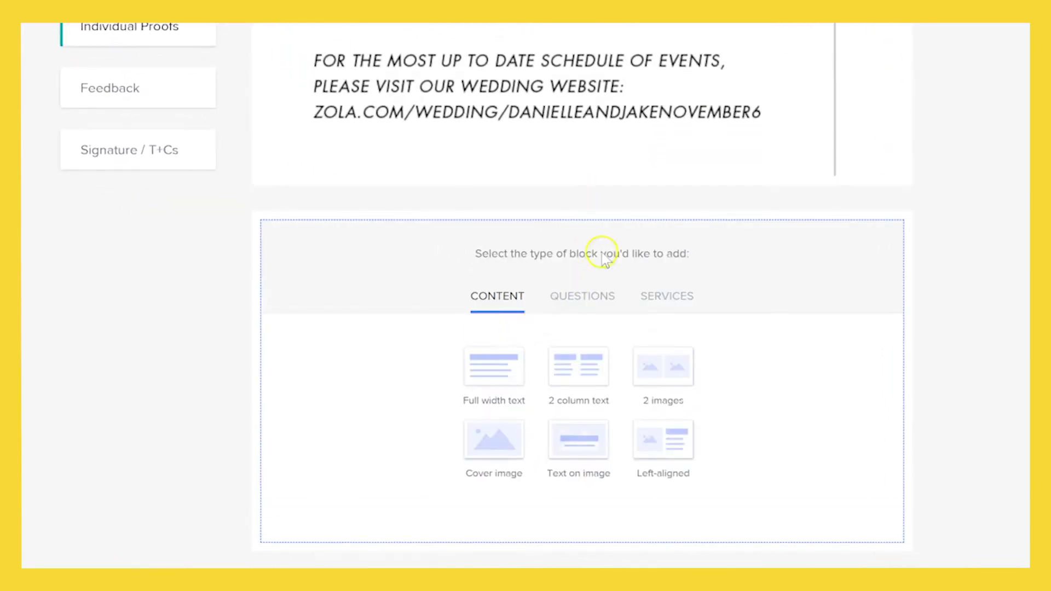
{"action": "left_click", "coordinate": [590, 229]}
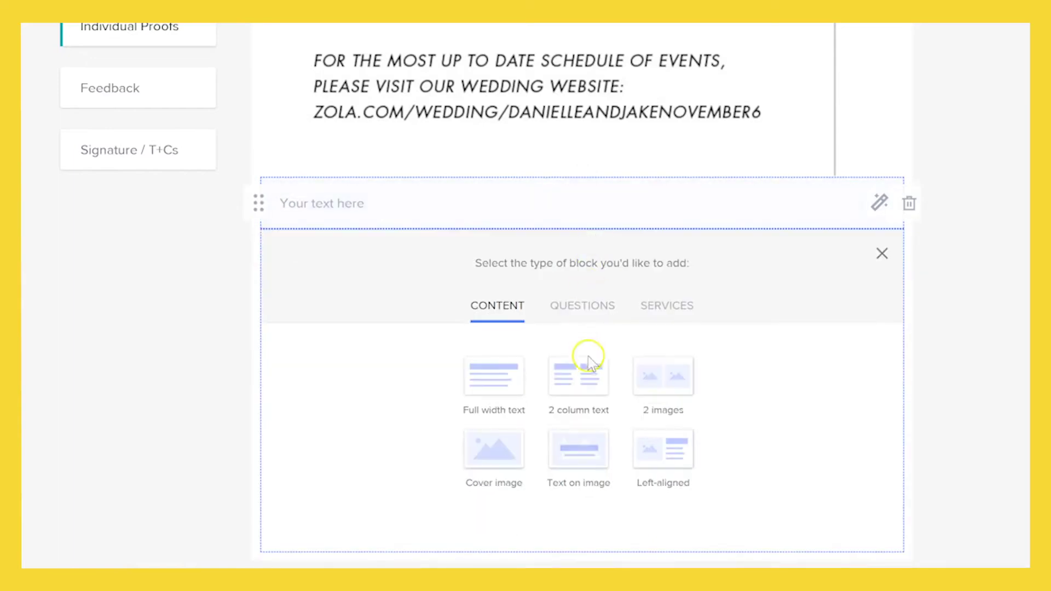
{"action": "left_click", "coordinate": [512, 457]}
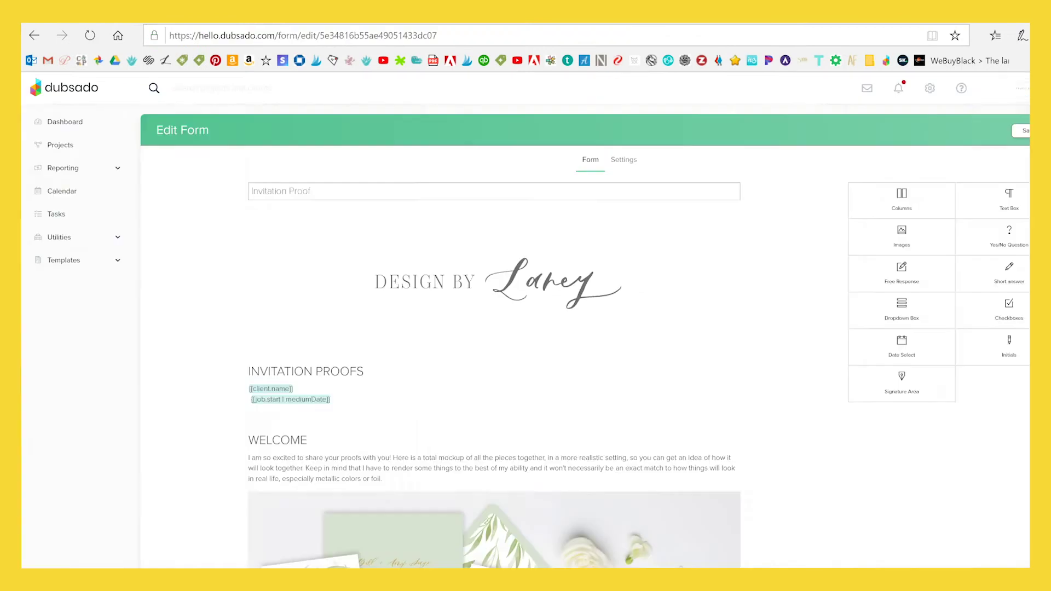
In Dubsado, open the DETAILS text box and select all of its text
{"action": "scroll", "coordinate": [445, 319], "scroll_direction": "down", "scroll_amount": 15}
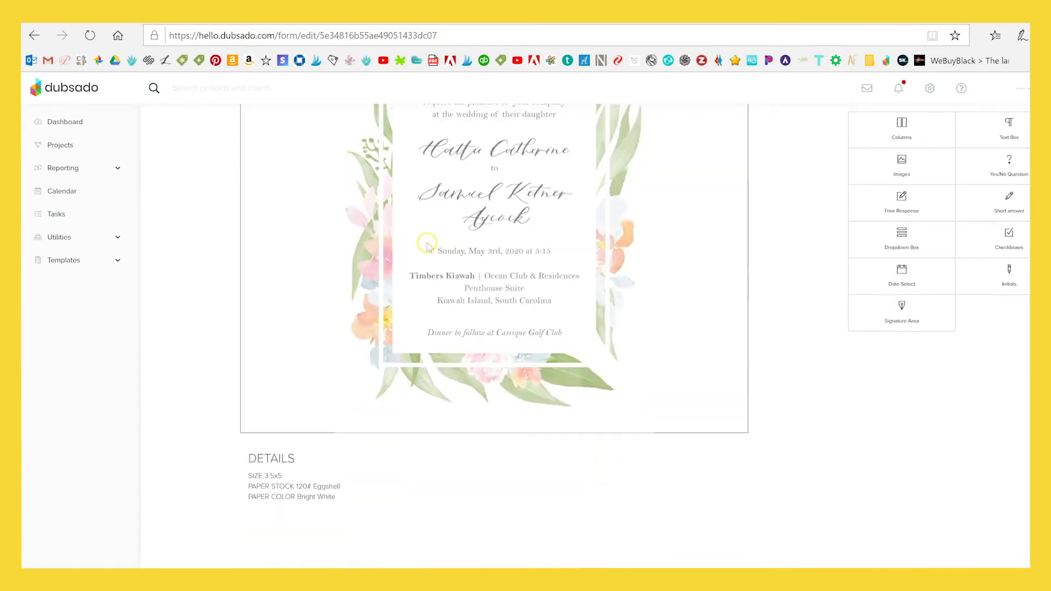
{"action": "scroll", "coordinate": [427, 245], "scroll_direction": "down", "scroll_amount": 5}
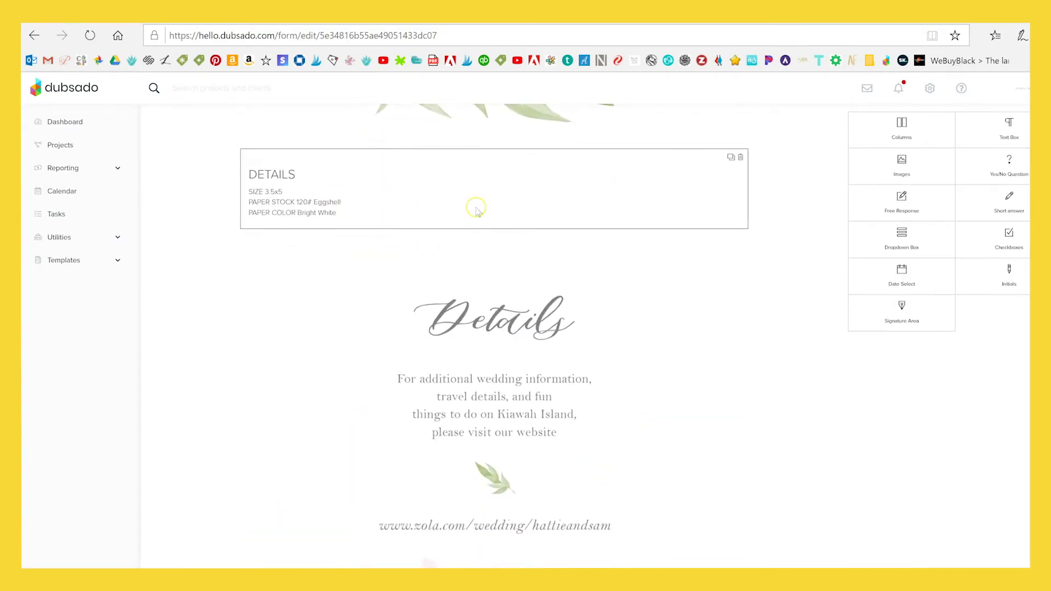
{"action": "left_click", "coordinate": [476, 210]}
{"action": "left_click_drag", "start_coordinate": [757, 216], "coordinate": [644, 177]}
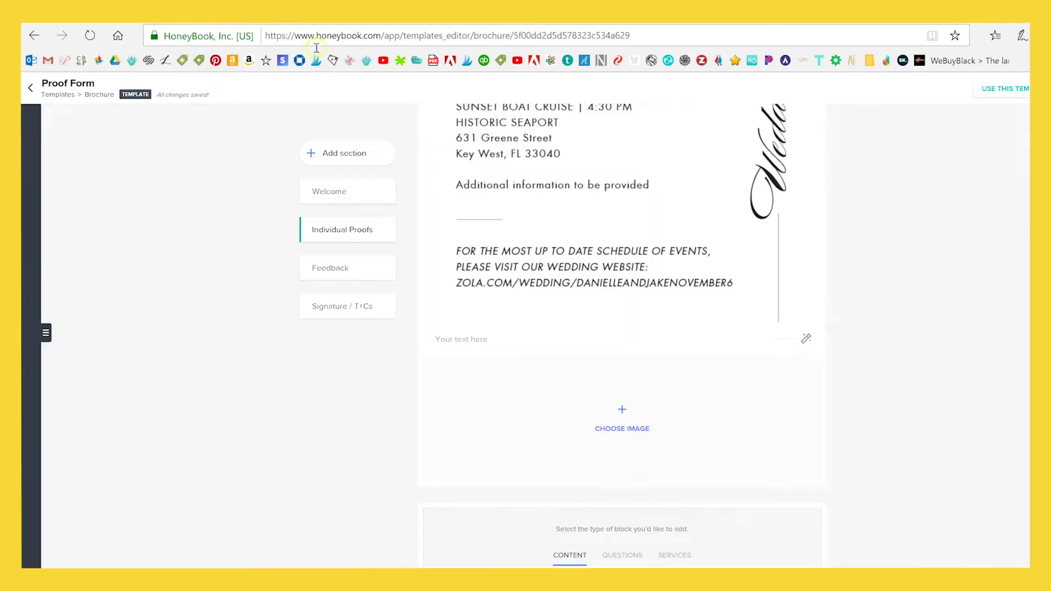
Paste the DETAILS paper specs into the empty text block and browse the uploaded images
{"action": "left_click", "coordinate": [491, 338]}
{"action": "type", "text": "DETAILS SIZE 3.5x5 PAPER STOCK 120# Eggshell PAPER COLOR Bright White"}
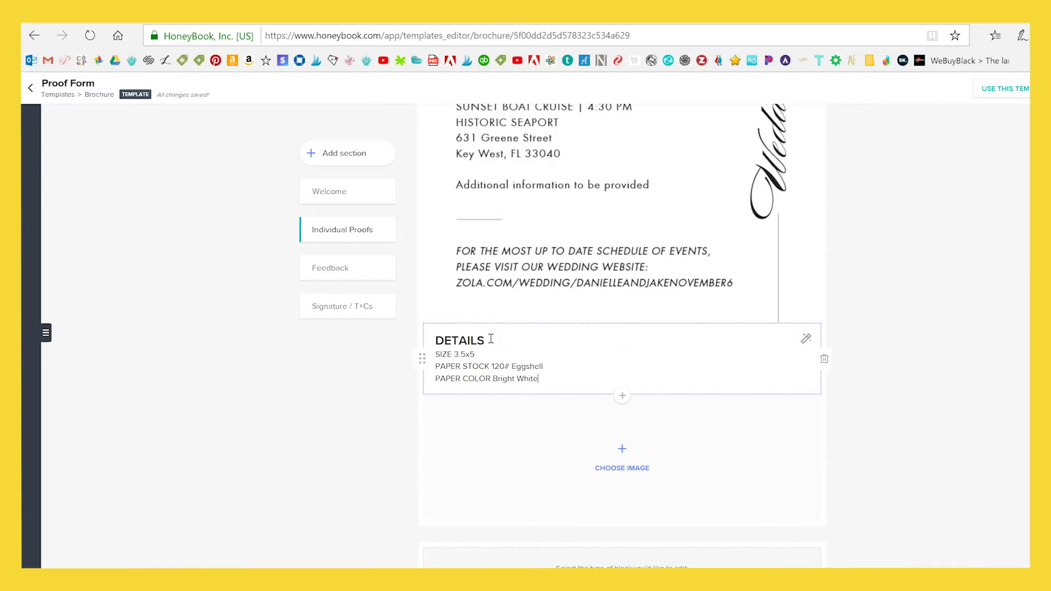
{"action": "left_click", "coordinate": [624, 446]}
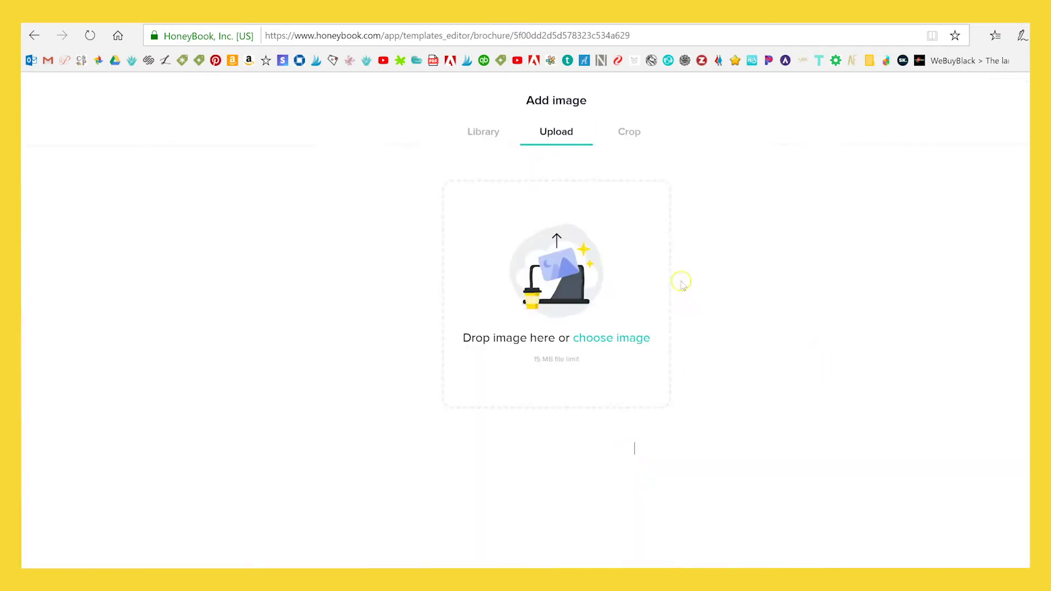
{"action": "left_click", "coordinate": [484, 132]}
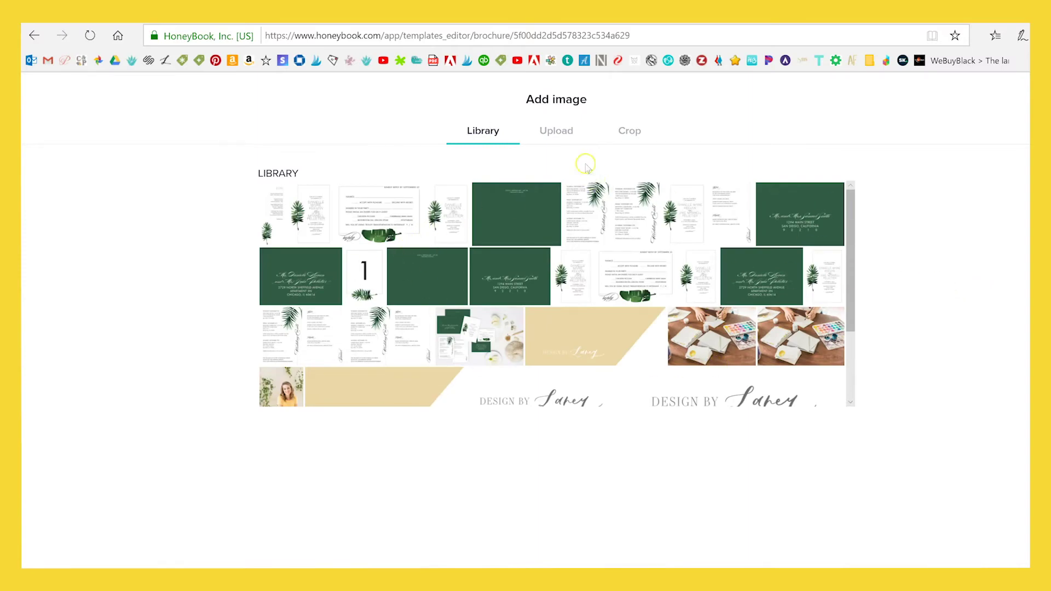
Try uploading a details proof file from the computer, then cancel the file selection
{"action": "left_click", "coordinate": [556, 131]}
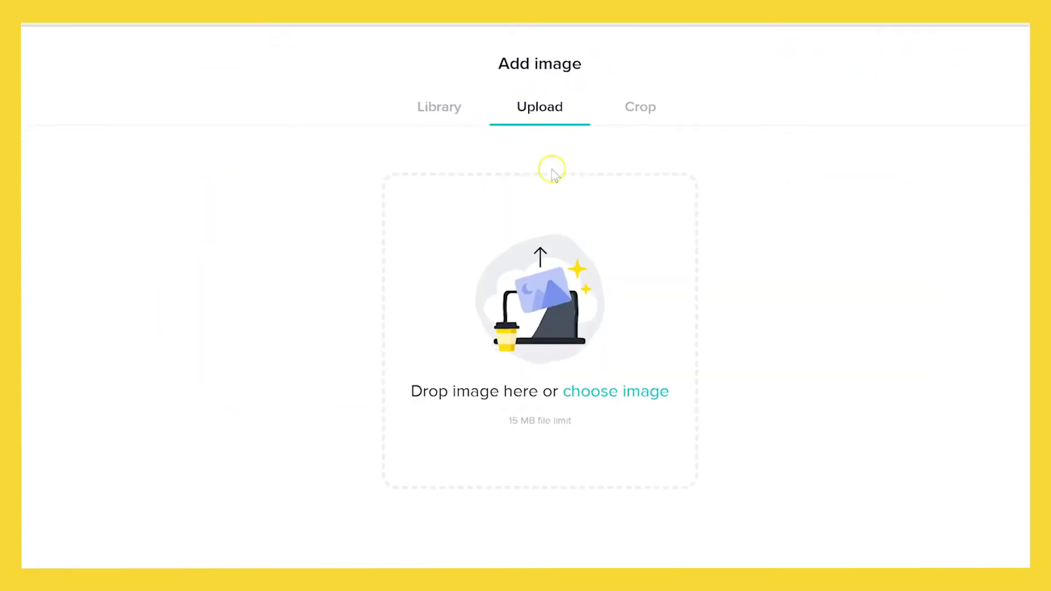
{"action": "left_click", "coordinate": [606, 401]}
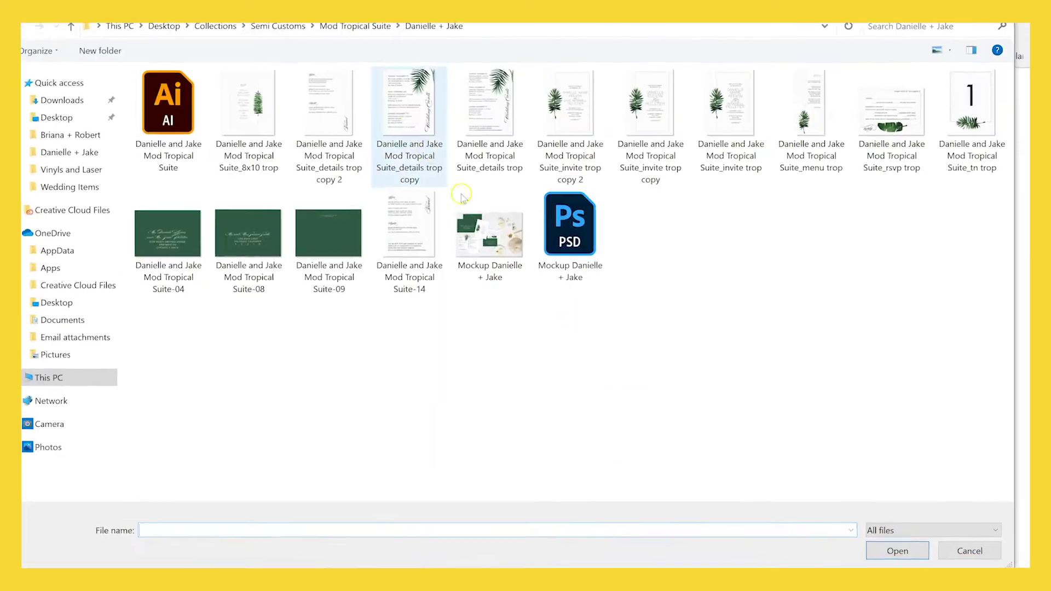
{"action": "left_click", "coordinate": [416, 129]}
{"action": "left_click", "coordinate": [473, 127]}
{"action": "left_click", "coordinate": [416, 128]}
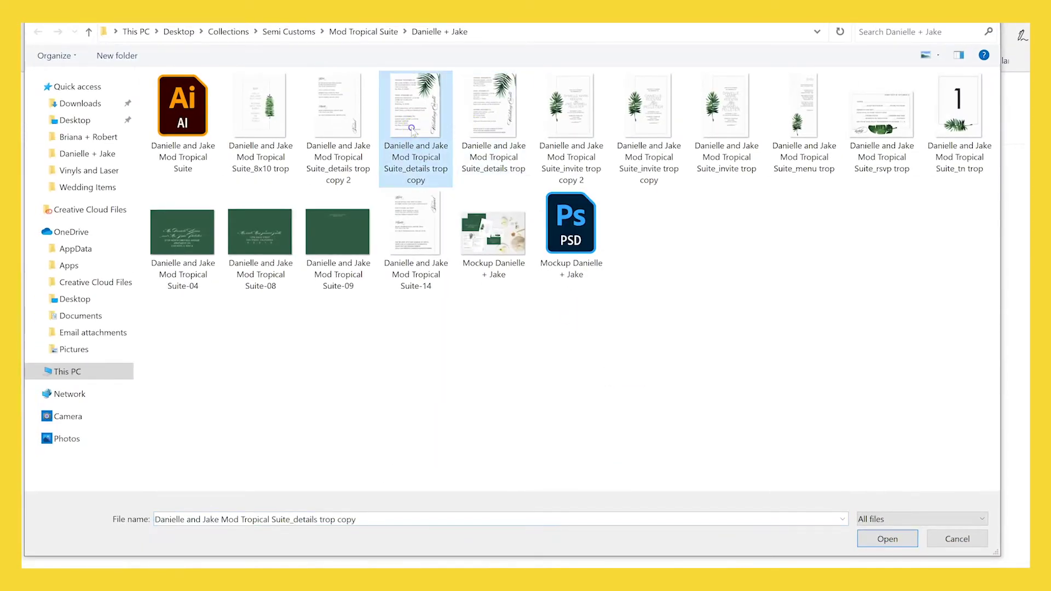
{"action": "left_click", "coordinate": [484, 130]}
{"action": "left_click", "coordinate": [957, 538]}
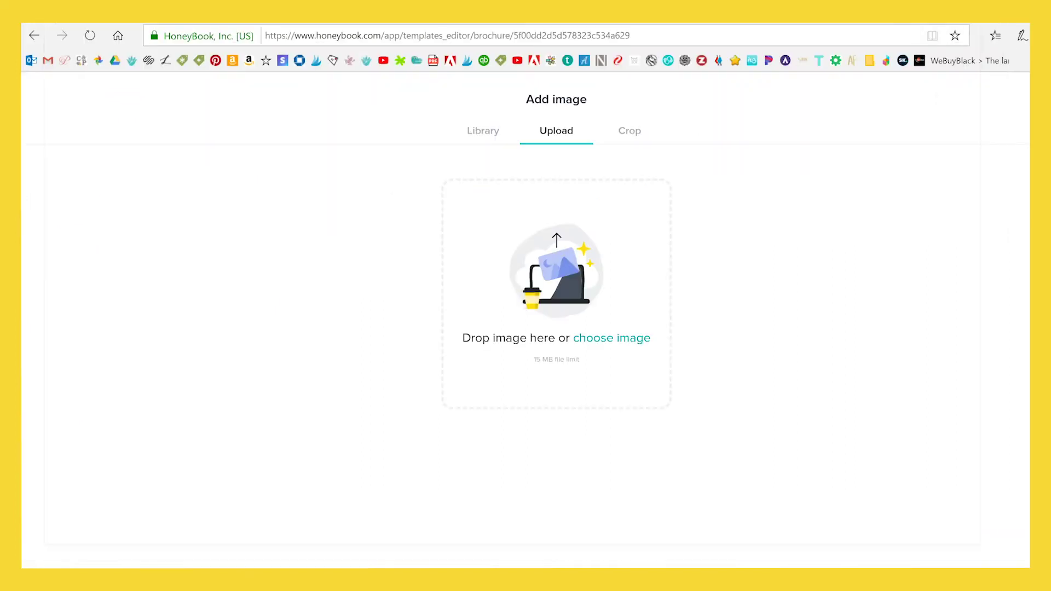
Place the palm Wedding Events image in the cover block, uncropped at full size
{"action": "left_click", "coordinate": [491, 137]}
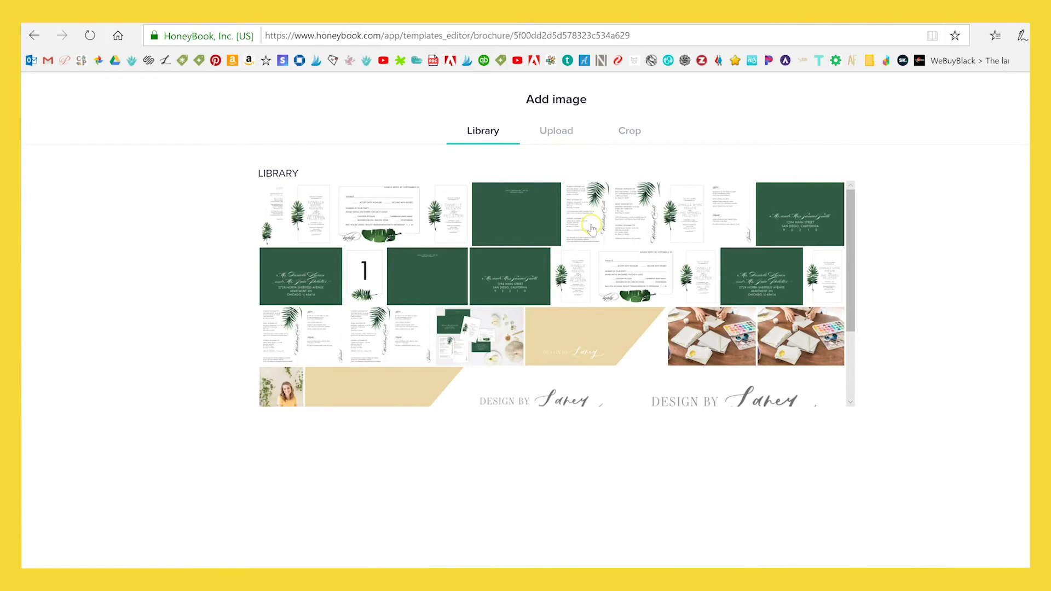
{"action": "left_click", "coordinate": [591, 228]}
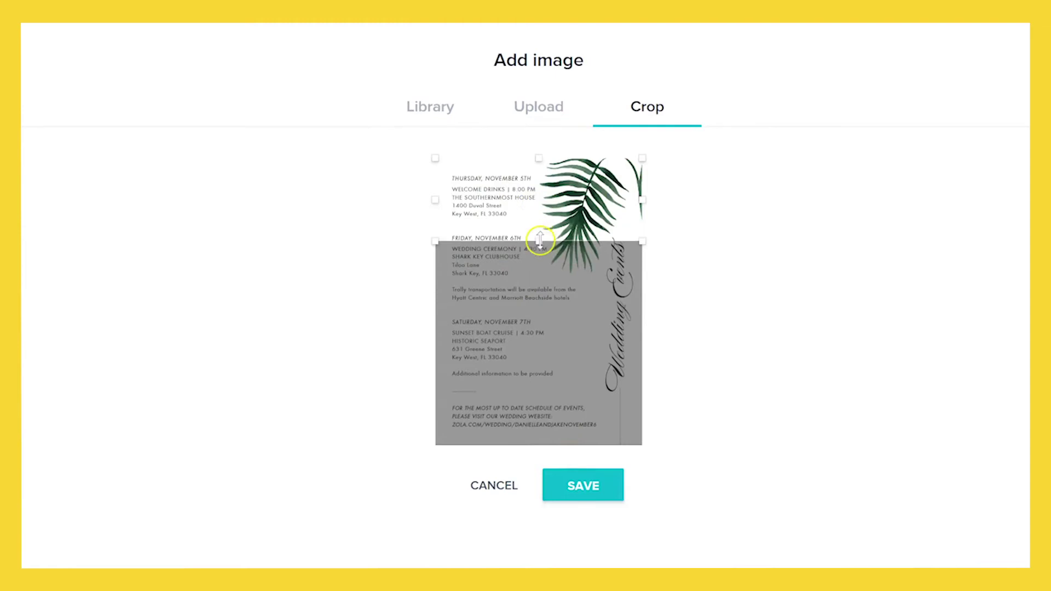
{"action": "left_click_drag", "start_coordinate": [539, 239], "coordinate": [558, 453]}
{"action": "left_click", "coordinate": [569, 487]}
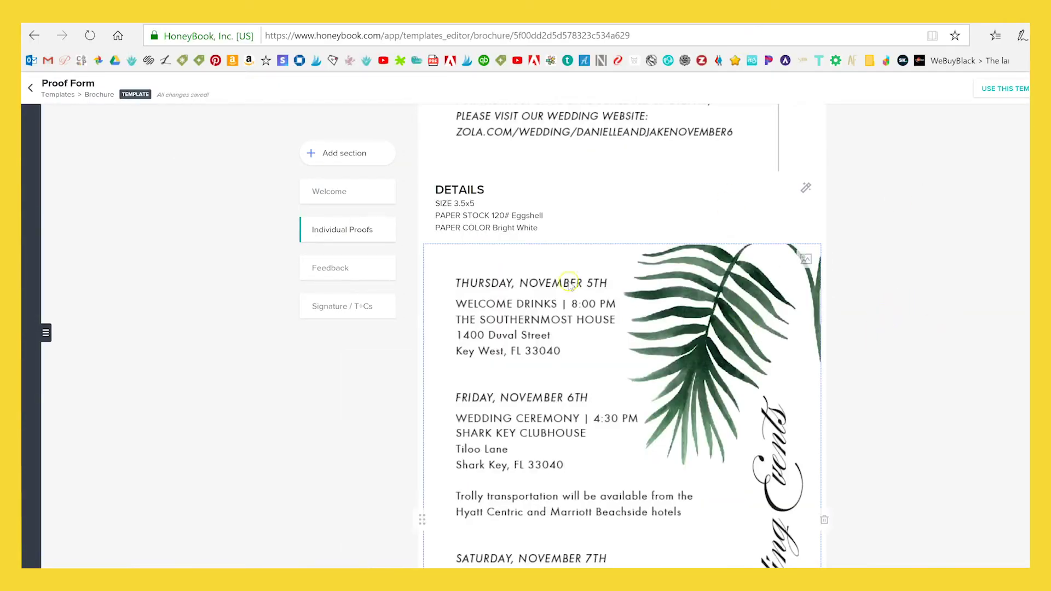
Scroll down past the Wedding Events image to the two empty block pickers
{"action": "scroll", "coordinate": [692, 433], "scroll_direction": "down", "scroll_amount": 5}
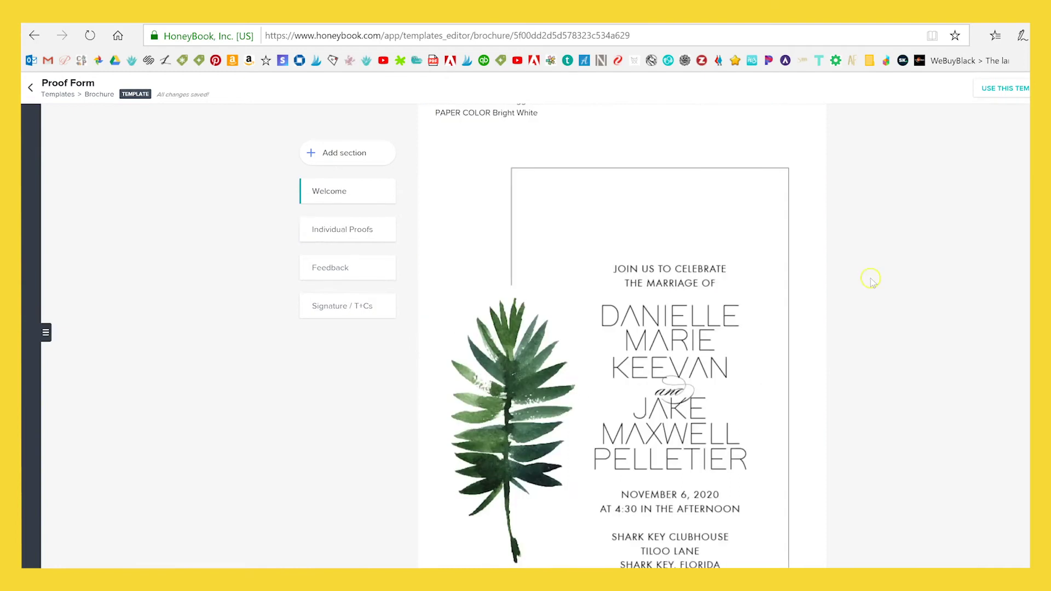
{"action": "scroll", "coordinate": [704, 234], "scroll_direction": "down", "scroll_amount": 10}
{"action": "scroll", "coordinate": [609, 258], "scroll_direction": "down", "scroll_amount": 7}
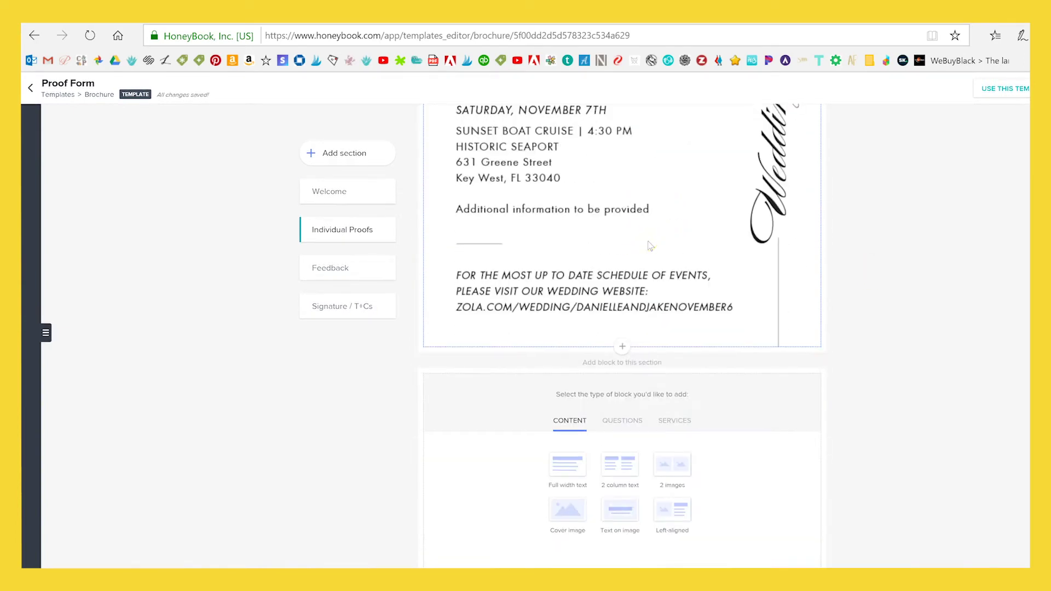
{"action": "scroll", "coordinate": [652, 277], "scroll_direction": "down", "scroll_amount": 3}
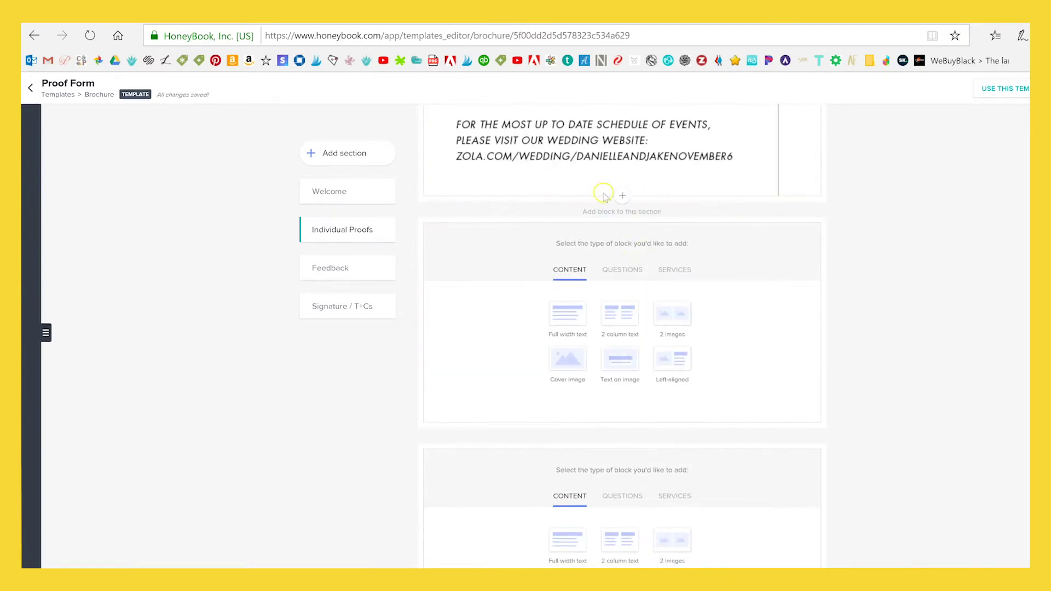
Create a section named 'Envelopes' right after Individual Proofs
{"action": "left_click", "coordinate": [351, 155]}
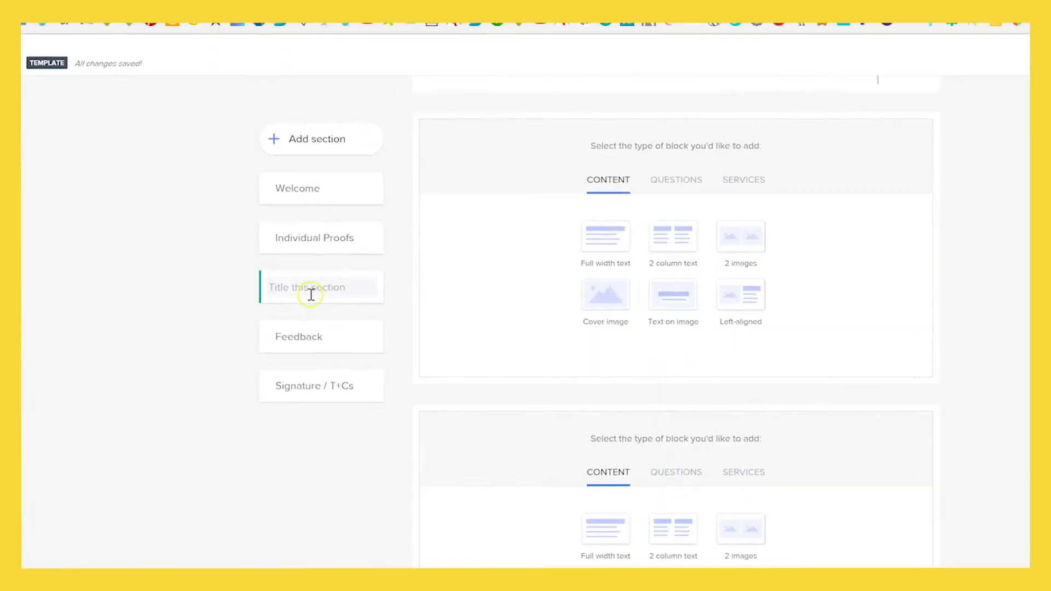
{"action": "type", "text": "Envelopes"}
{"action": "key", "text": "Return"}
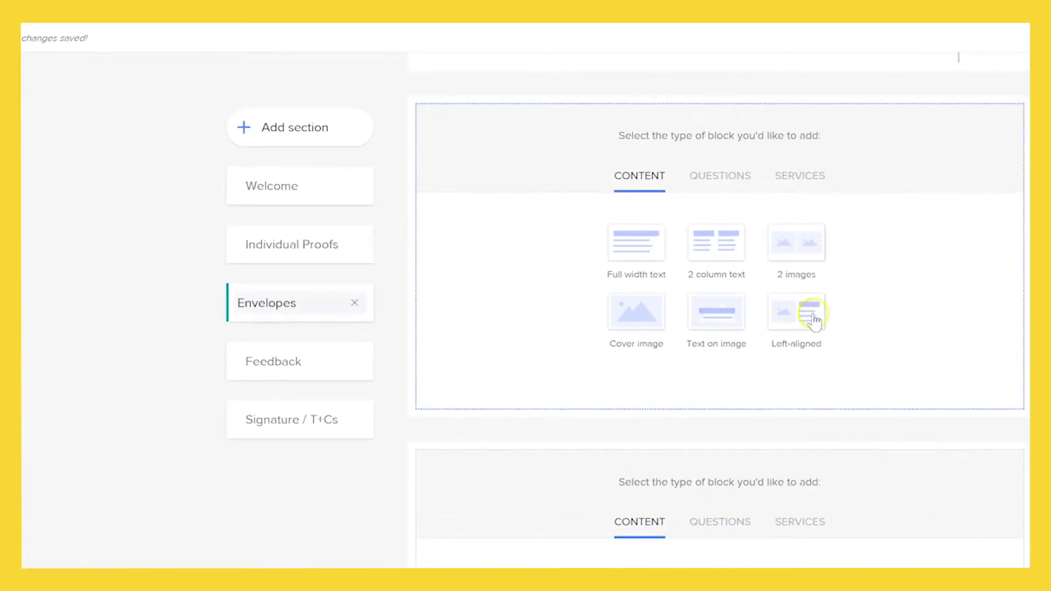
{"action": "scroll", "coordinate": [814, 321], "scroll_direction": "down", "scroll_amount": 3}
{"action": "scroll", "coordinate": [941, 399], "scroll_direction": "up", "scroll_amount": 5}
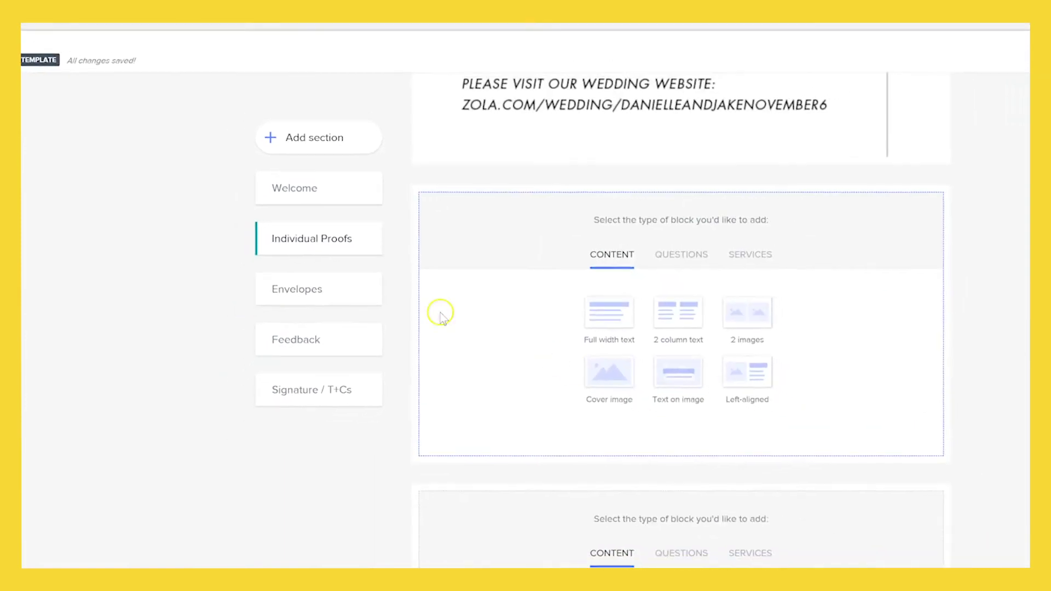
{"action": "left_click", "coordinate": [351, 303]}
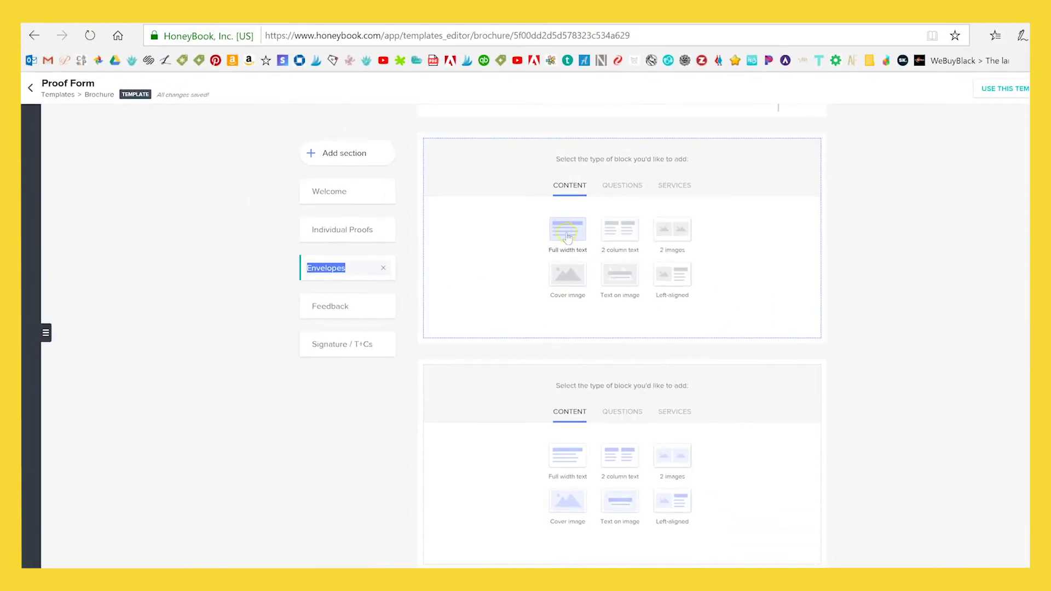
{"action": "key", "text": "Return"}
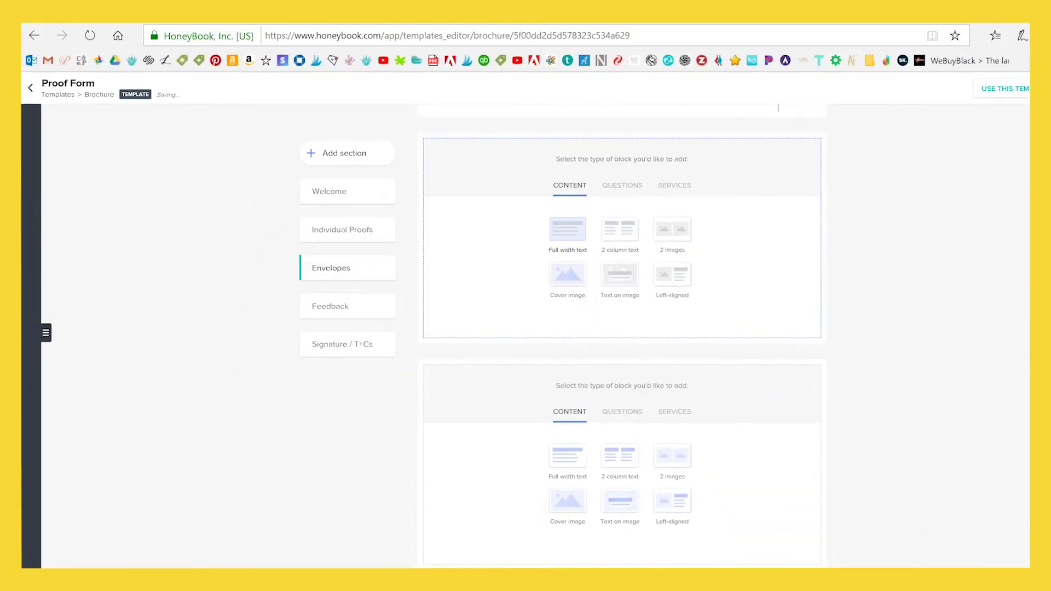
Add a Full width text block to Envelopes, then open Dubsado's PRODUCTION DETAILS text
{"action": "left_click", "coordinate": [568, 229]}
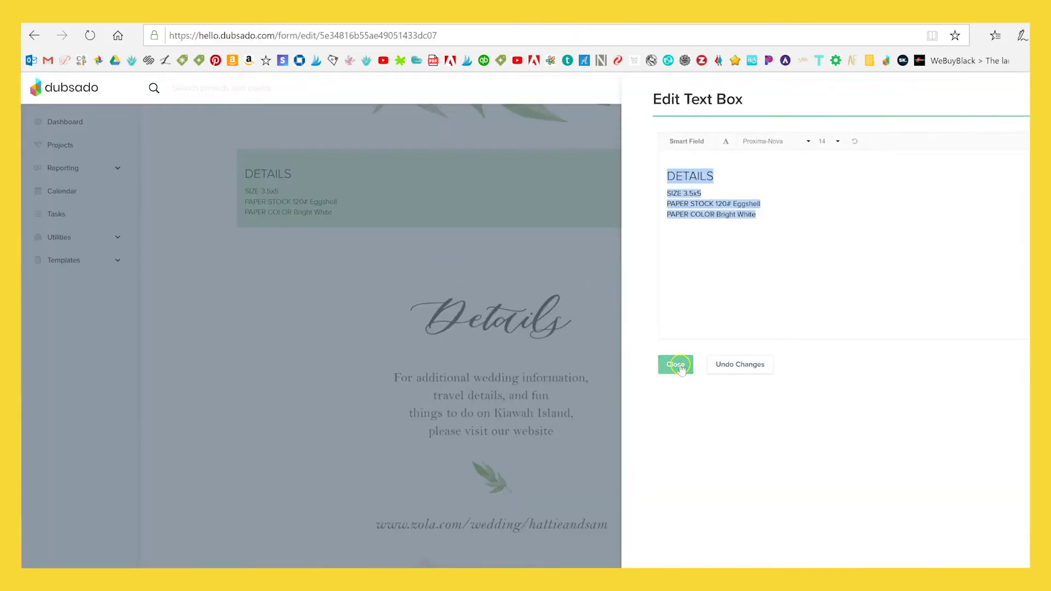
{"action": "left_click", "coordinate": [679, 366]}
{"action": "scroll", "coordinate": [488, 282], "scroll_direction": "down", "scroll_amount": 15}
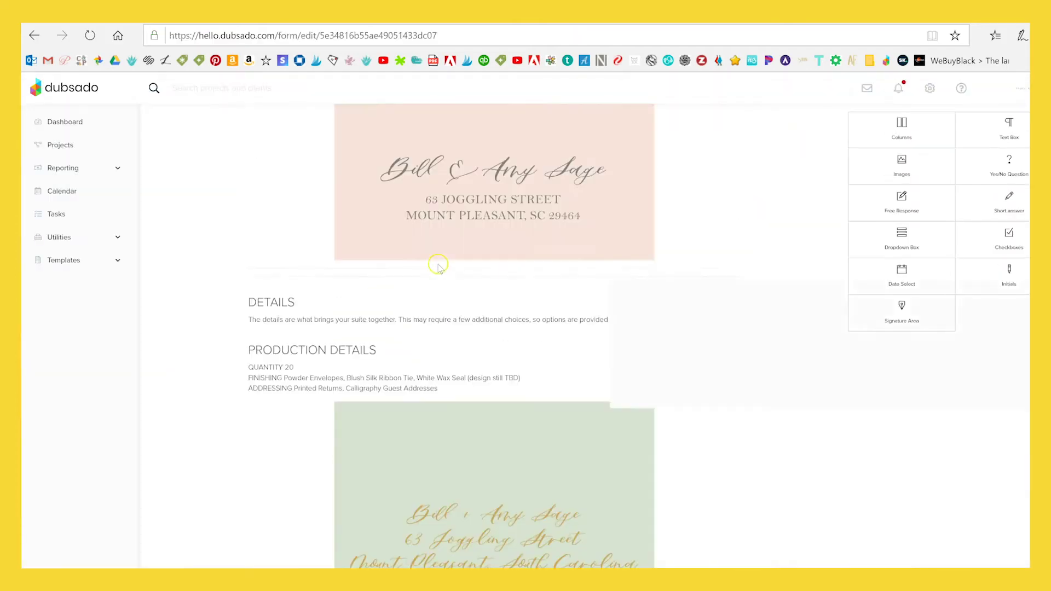
{"action": "left_click", "coordinate": [372, 356]}
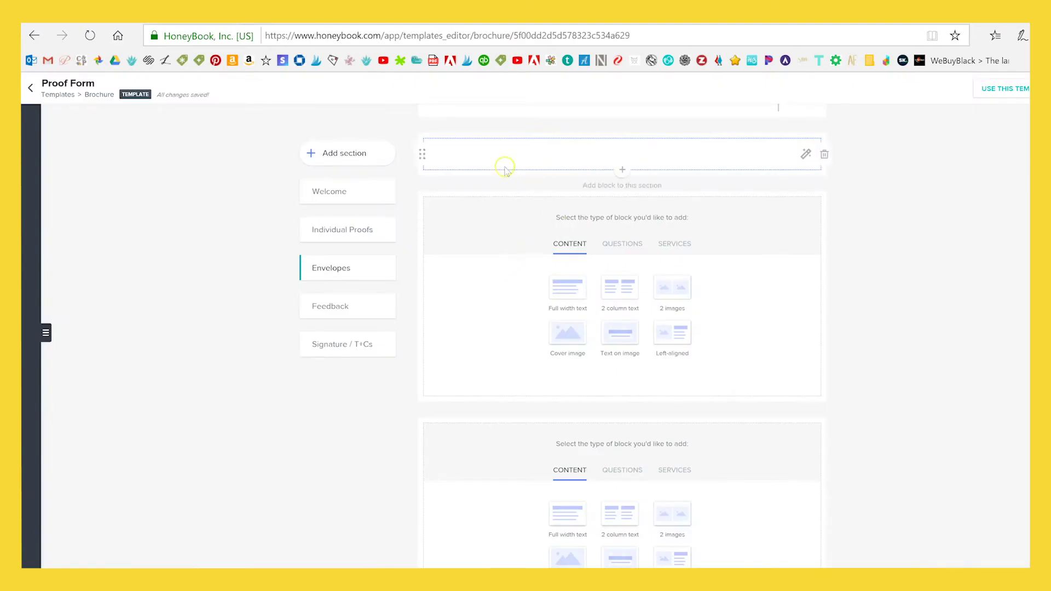
Paste the PRODUCTION DETAILS lines into the block and start renaming Envelopes to Production Details
{"action": "type", "text": "PRODUCTION DETAILS QUANTITY 20 FINISHING Powder Envelopes, Blush Silk Ribbon Tie, White Wax Seal (design still TBD) ADDRESSING Printed Returns, Calligraphy Guest Addresses"}
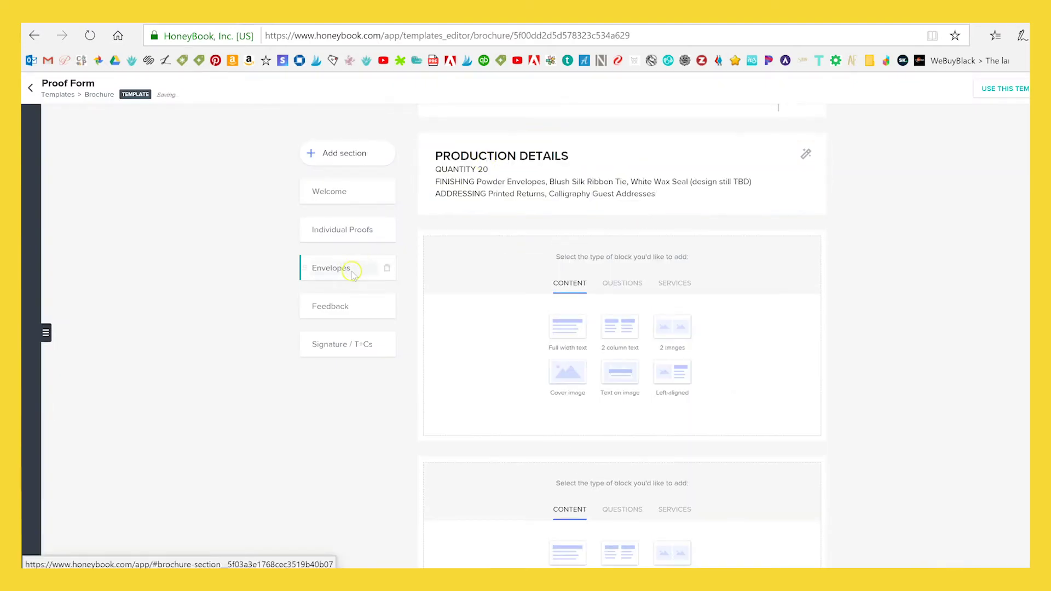
{"action": "double_click", "coordinate": [351, 277]}
{"action": "type", "text": "Production Details"}
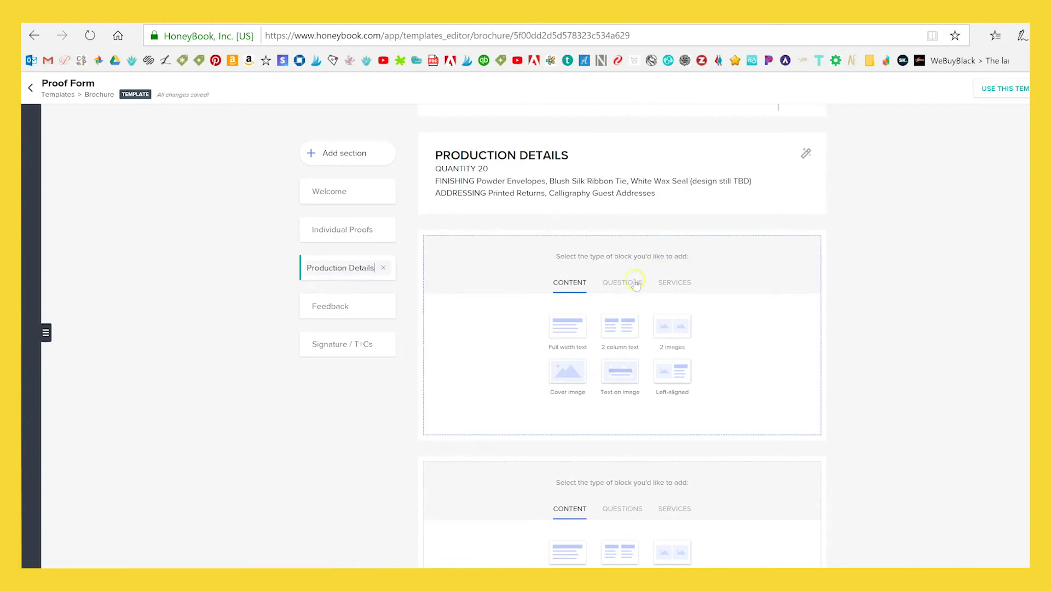
Add an image block below the Production Details text holding the green envelope-address image from the Library
{"action": "left_click", "coordinate": [617, 211]}
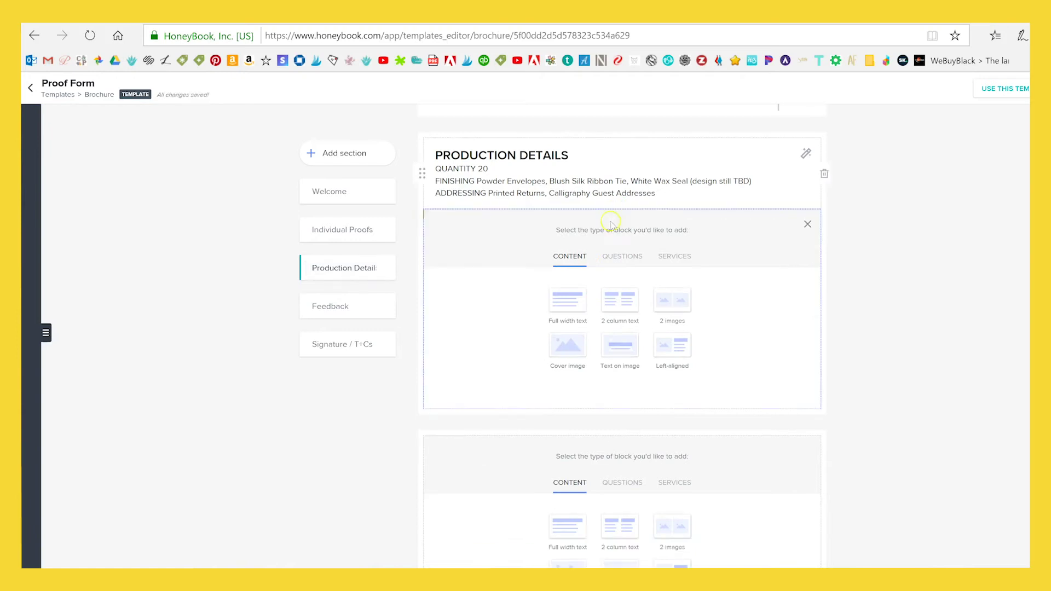
{"action": "left_click", "coordinate": [564, 367]}
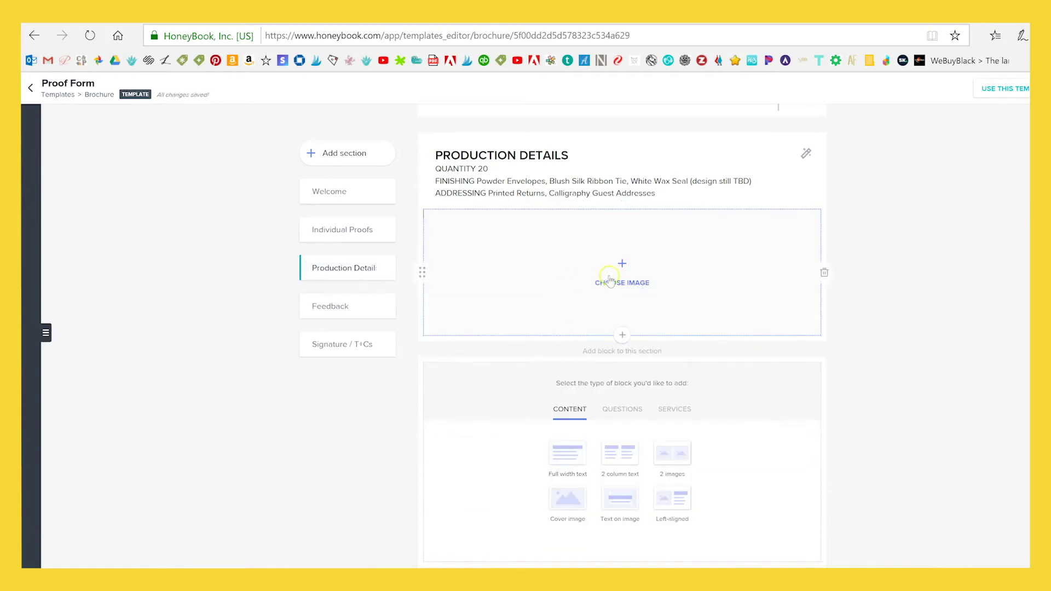
{"action": "left_click", "coordinate": [624, 265]}
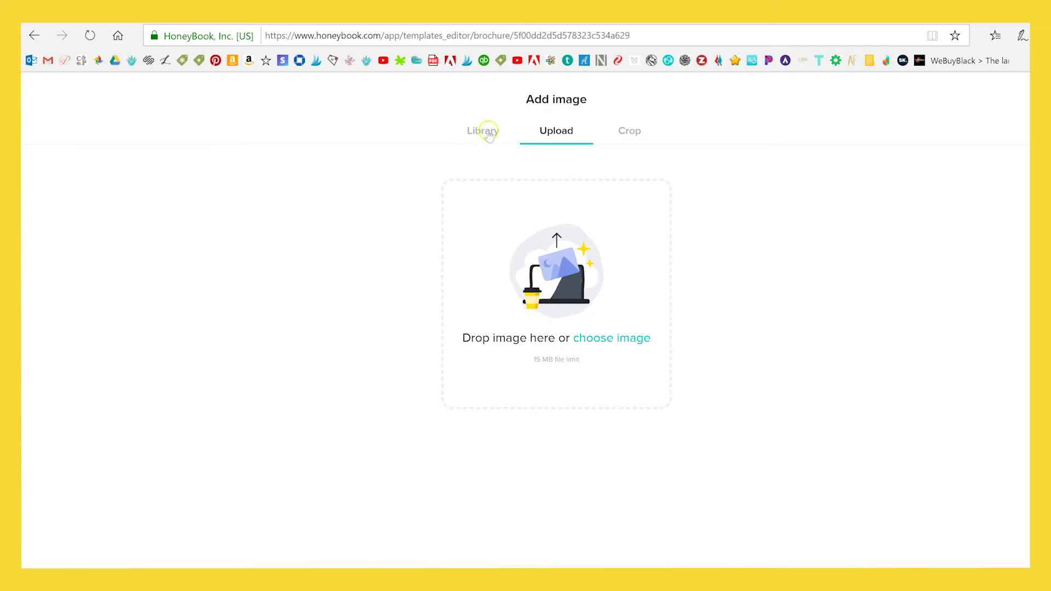
{"action": "left_click", "coordinate": [487, 133]}
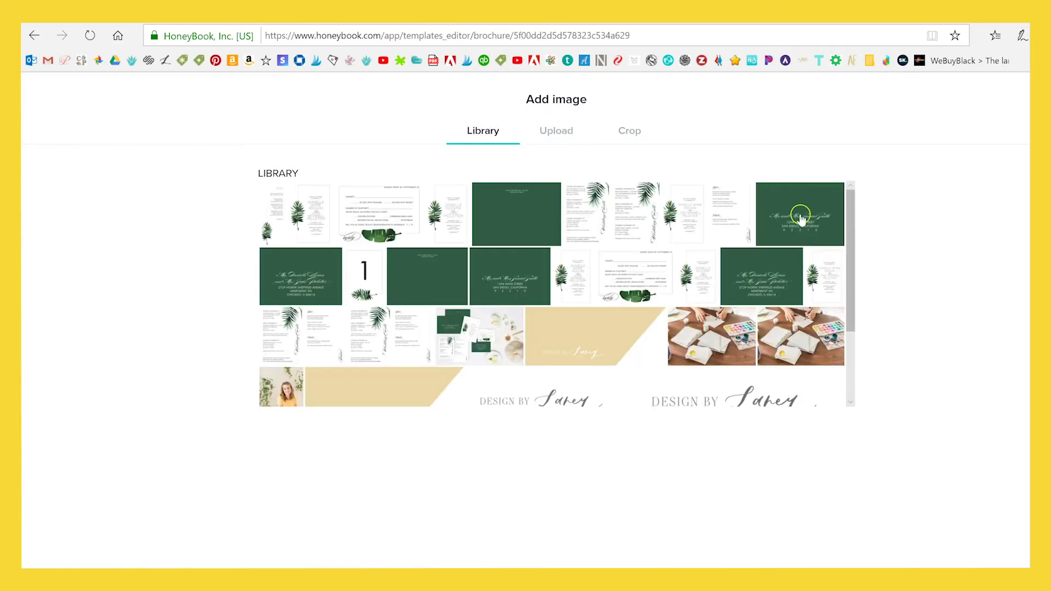
{"action": "left_click", "coordinate": [800, 219]}
{"action": "left_click", "coordinate": [580, 329]}
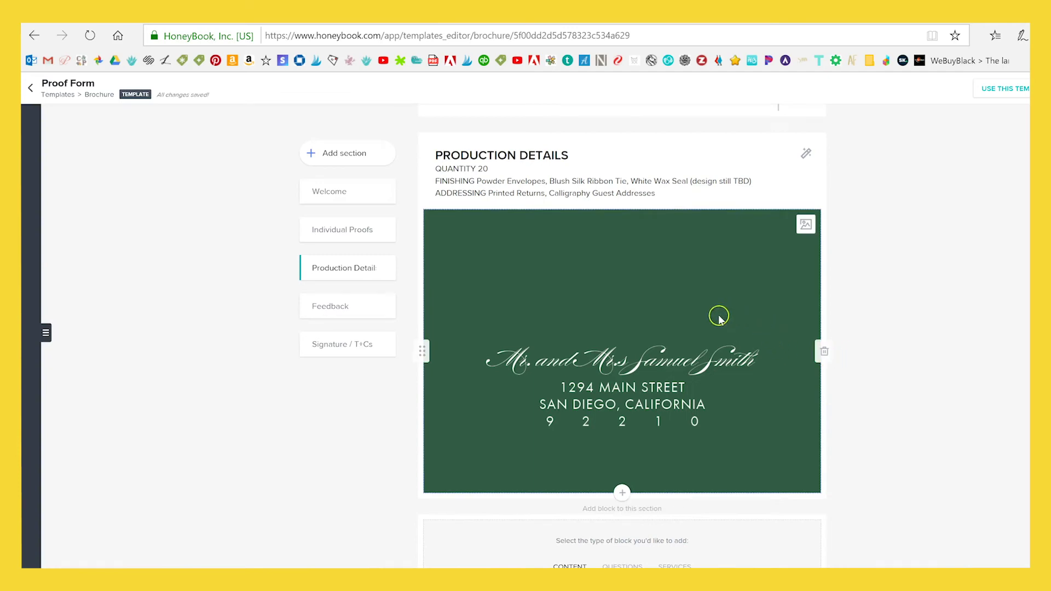
List the QUESTIONS block types (short text, long text, dropdown, choices, date picker) for the Feedback section's empty block
{"action": "scroll", "coordinate": [721, 317], "scroll_direction": "down", "scroll_amount": 2}
{"action": "scroll", "coordinate": [901, 294], "scroll_direction": "up", "scroll_amount": 15}
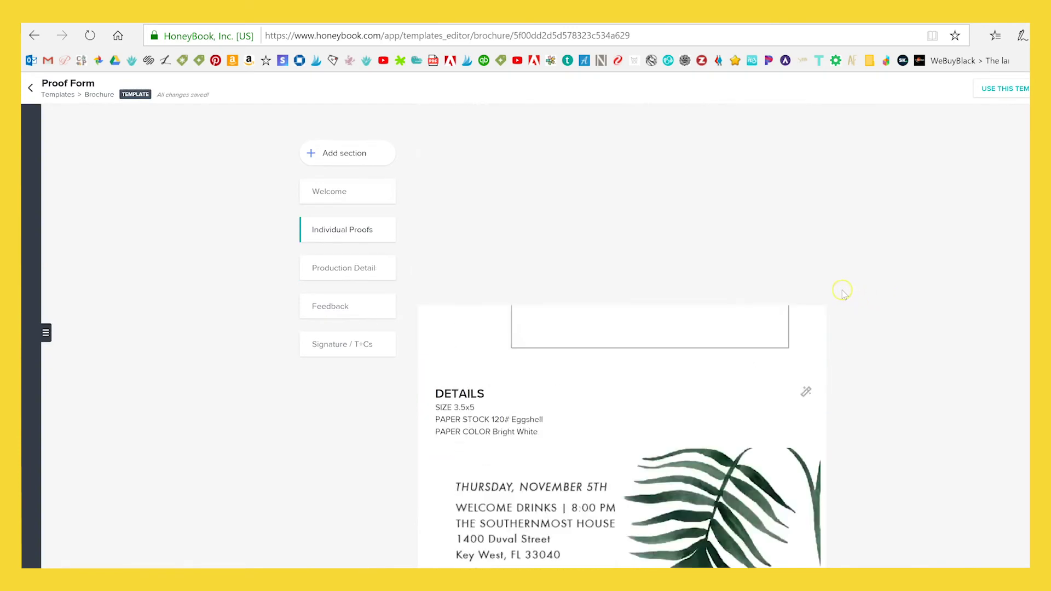
{"action": "scroll", "coordinate": [844, 296], "scroll_direction": "down", "scroll_amount": 15}
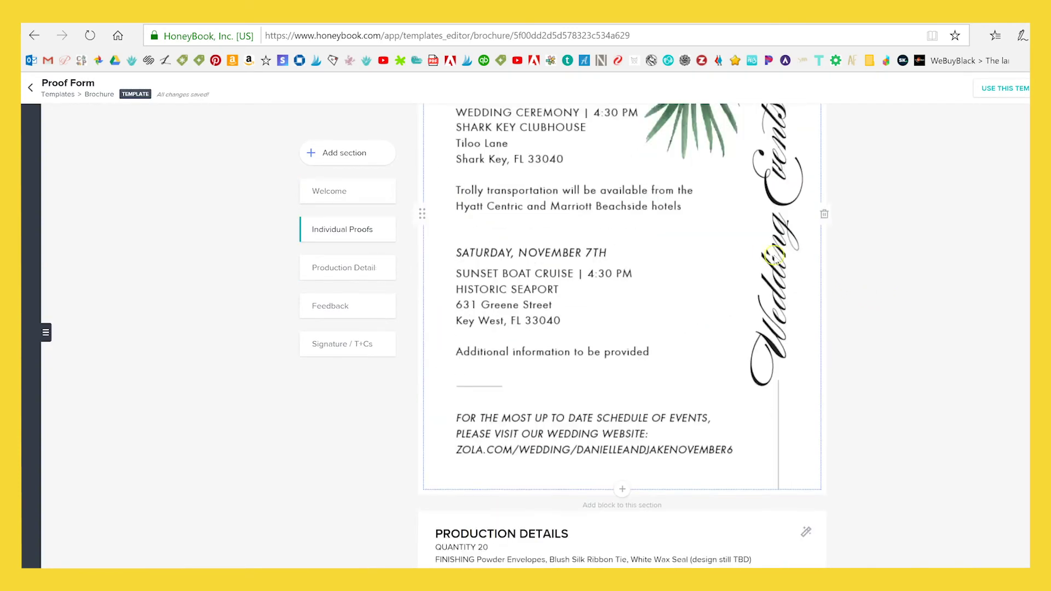
{"action": "scroll", "coordinate": [849, 251], "scroll_direction": "down", "scroll_amount": 4}
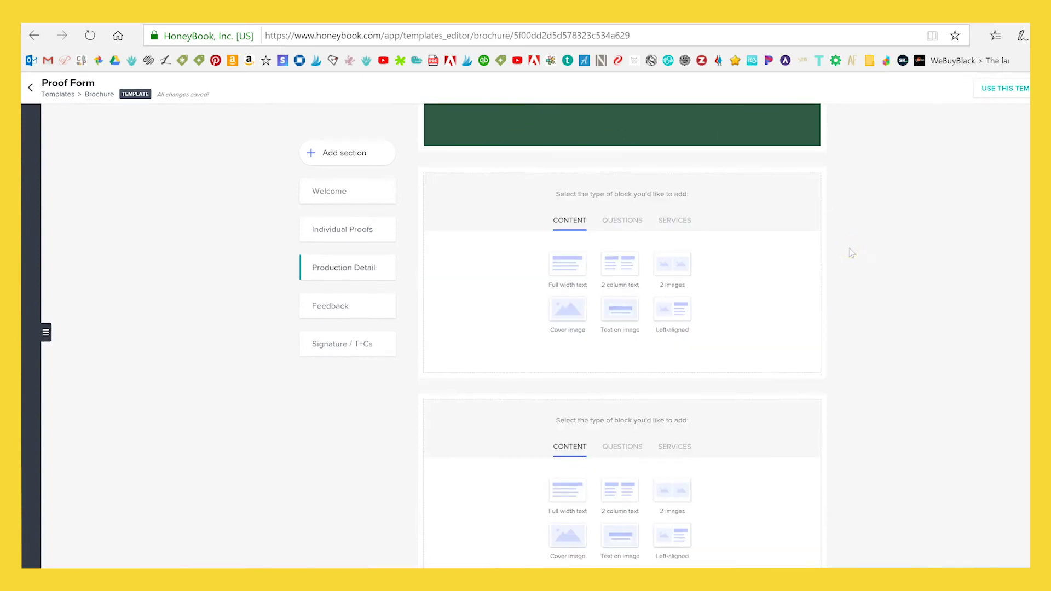
{"action": "scroll", "coordinate": [873, 275], "scroll_direction": "up", "scroll_amount": 2}
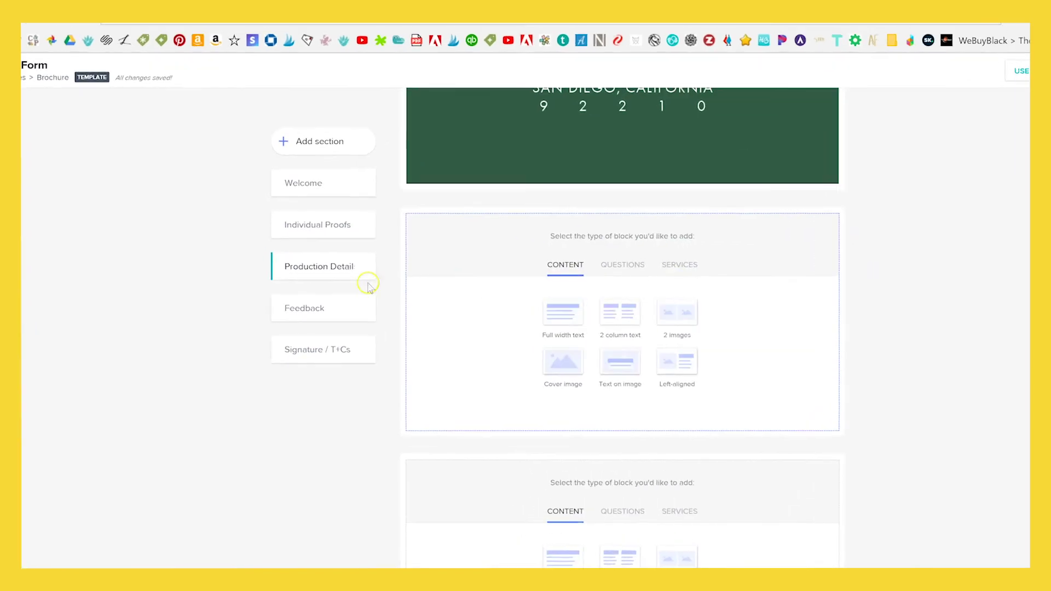
{"action": "double_click", "coordinate": [332, 306]}
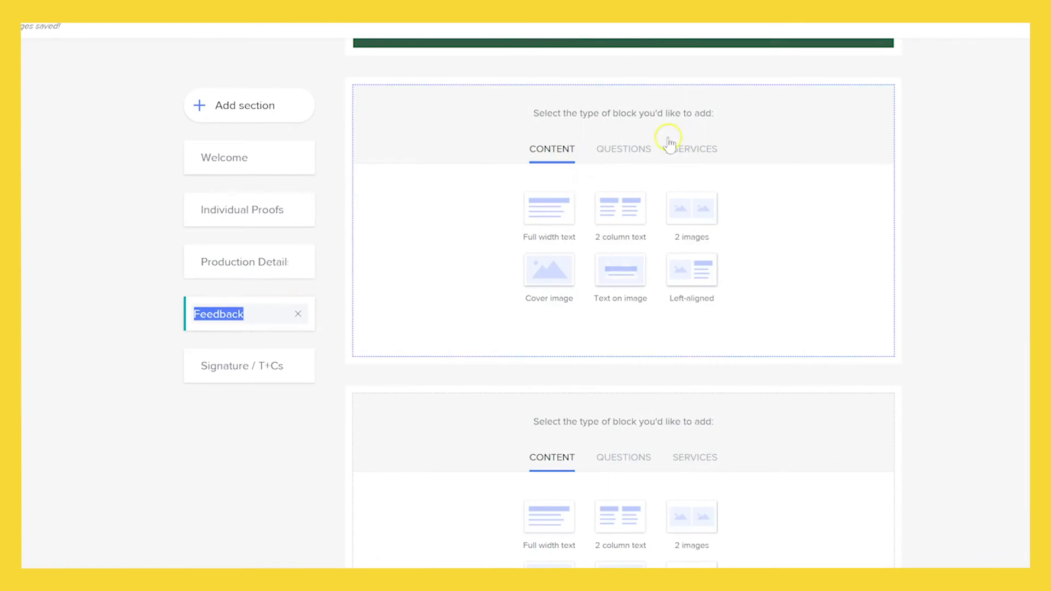
{"action": "left_click", "coordinate": [629, 157]}
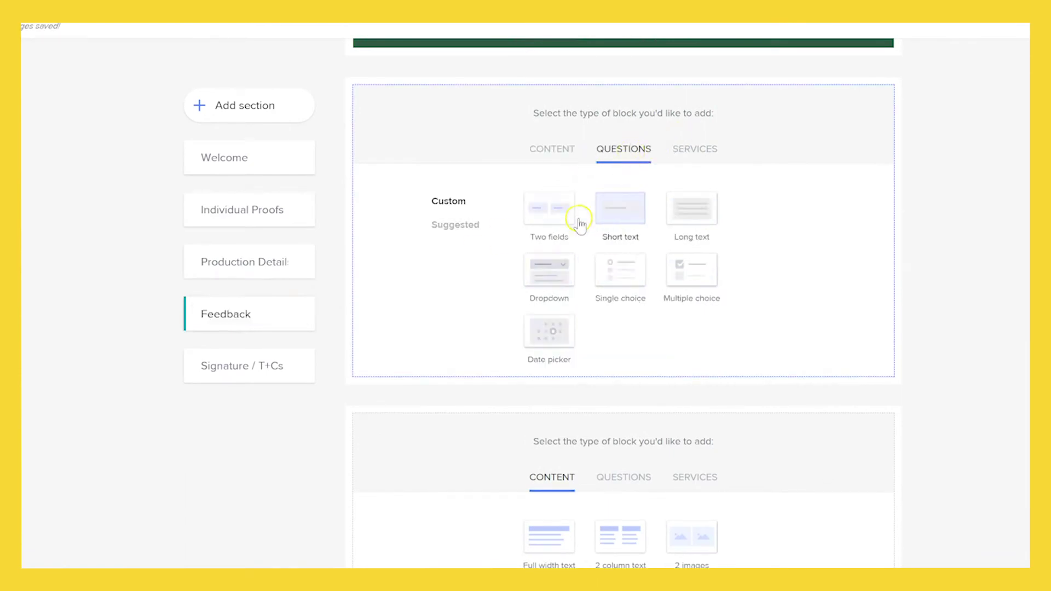
{"action": "left_click", "coordinate": [556, 218]}
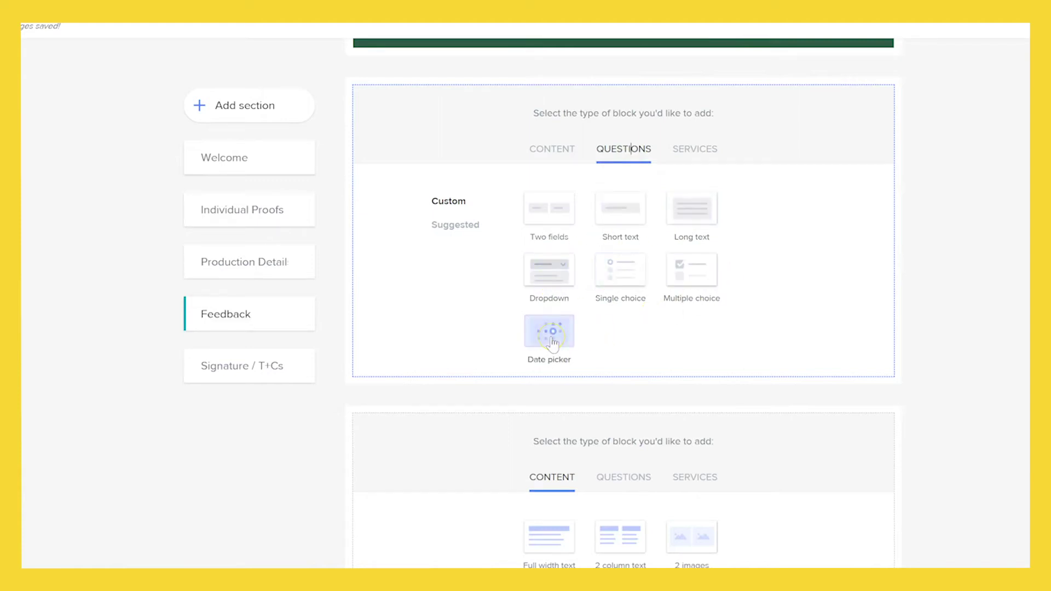
{"action": "left_click", "coordinate": [657, 316]}
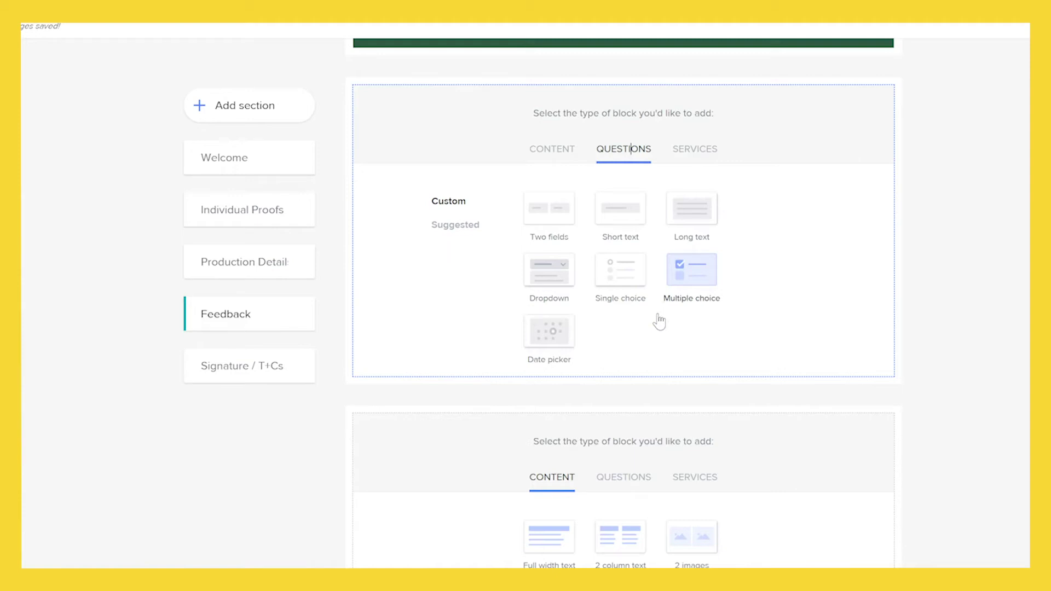
{"action": "left_click", "coordinate": [694, 148]}
{"action": "left_click", "coordinate": [391, 356]}
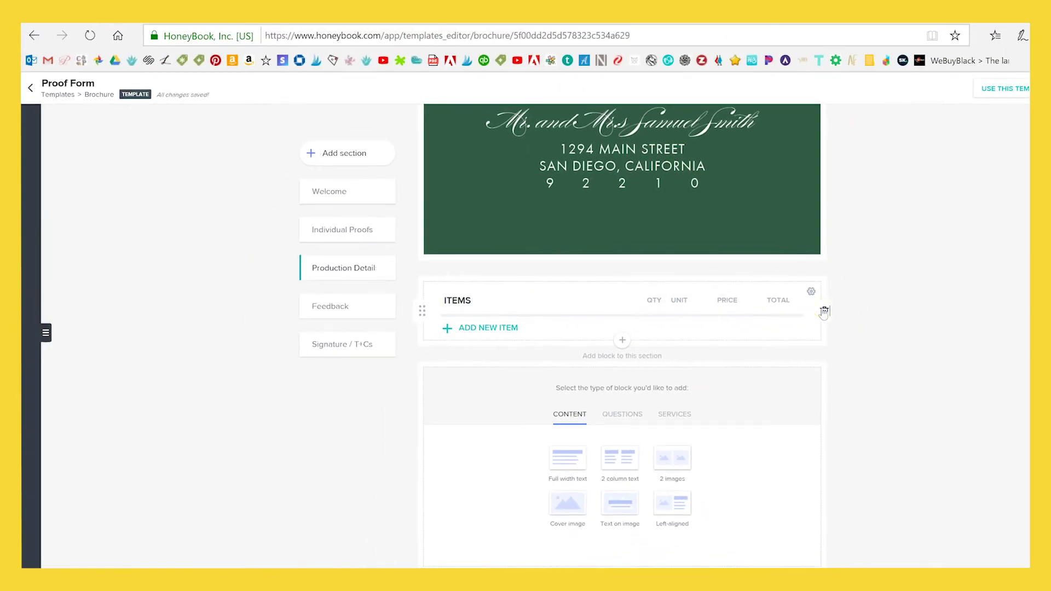
{"action": "left_click", "coordinate": [824, 312]}
{"action": "scroll", "coordinate": [620, 191], "scroll_direction": "down", "scroll_amount": 3}
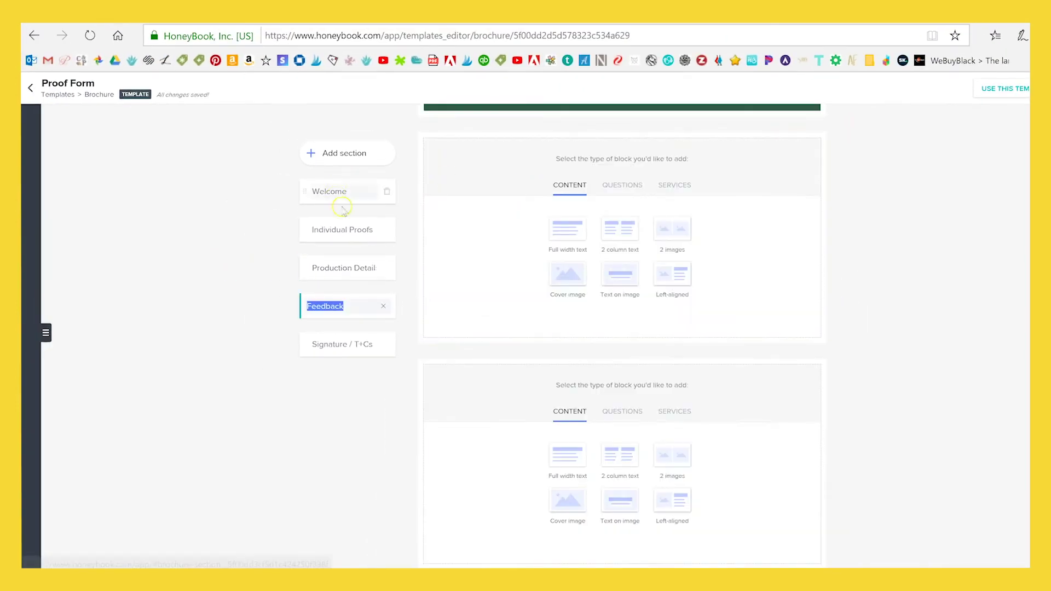
{"action": "left_click", "coordinate": [627, 189]}
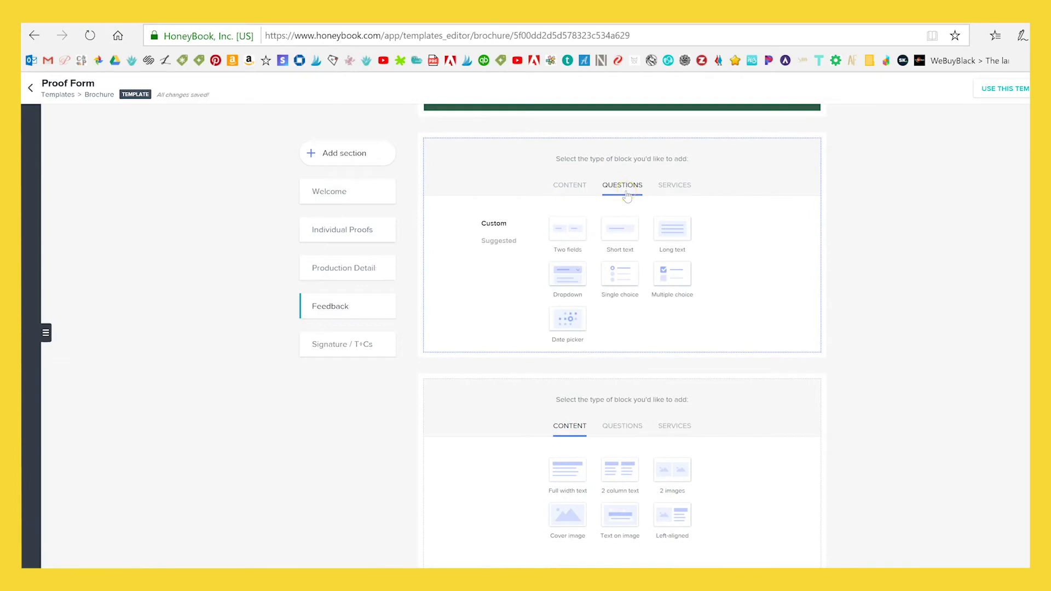
Add a long-text question and a single-choice question, moving the single-choice one above it
{"action": "left_click", "coordinate": [669, 237]}
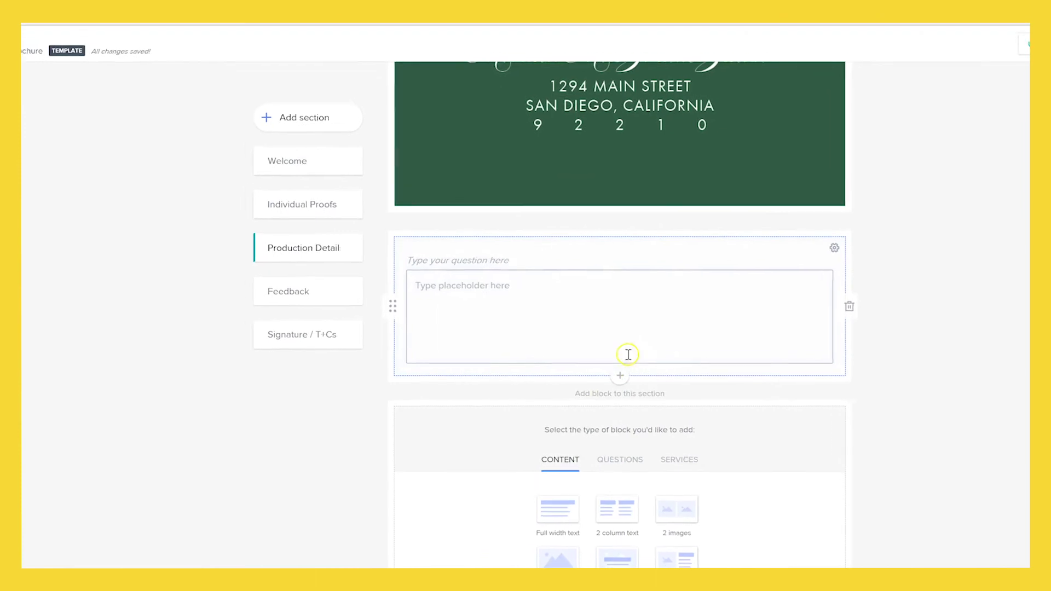
{"action": "left_click", "coordinate": [620, 375]}
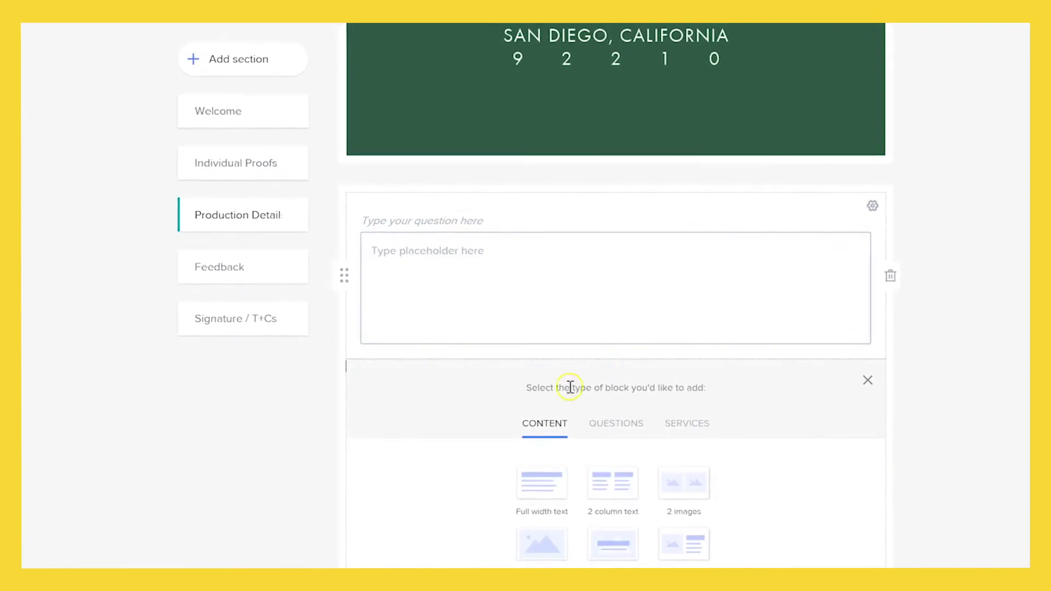
{"action": "left_click", "coordinate": [624, 423]}
{"action": "scroll", "coordinate": [682, 347], "scroll_direction": "down", "scroll_amount": 2}
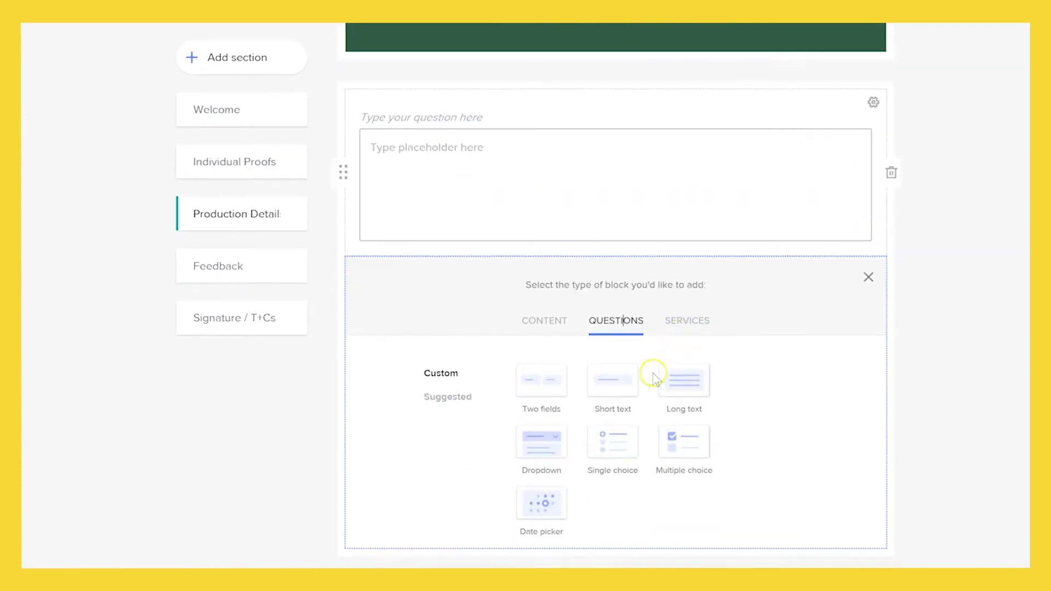
{"action": "left_click", "coordinate": [613, 443]}
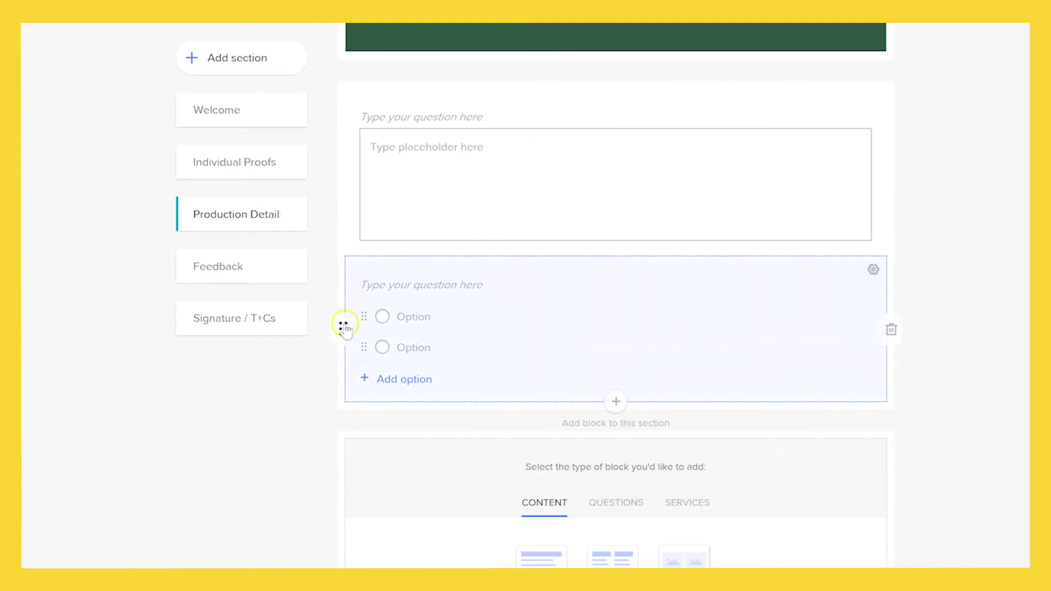
{"action": "left_click_drag", "start_coordinate": [343, 328], "coordinate": [354, 127]}
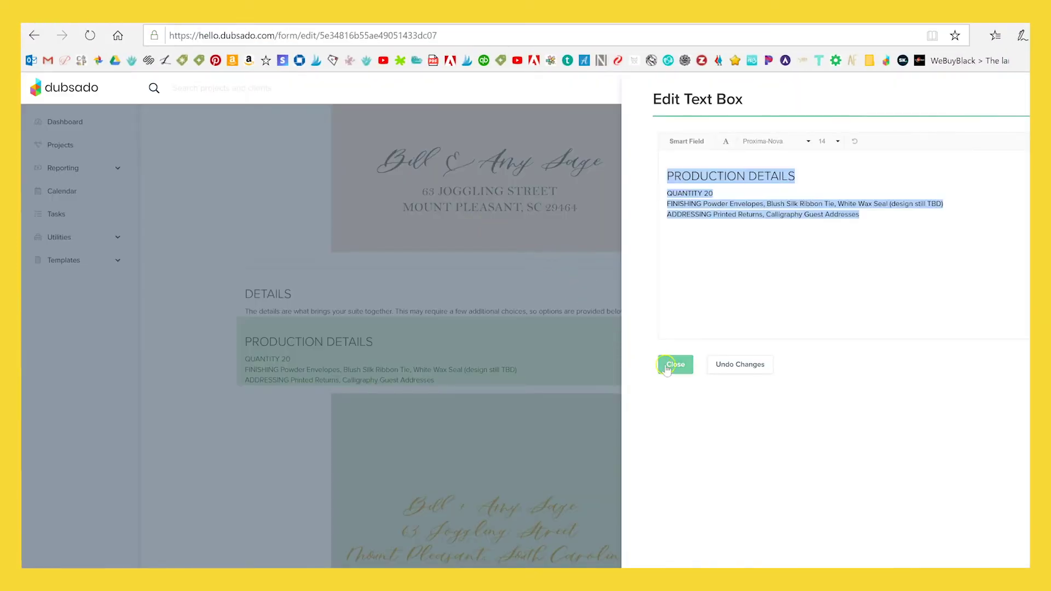
Copy the wording of the first print-approval question from the Dubsado proof form
{"action": "left_click", "coordinate": [674, 365]}
{"action": "scroll", "coordinate": [507, 251], "scroll_direction": "down", "scroll_amount": 10}
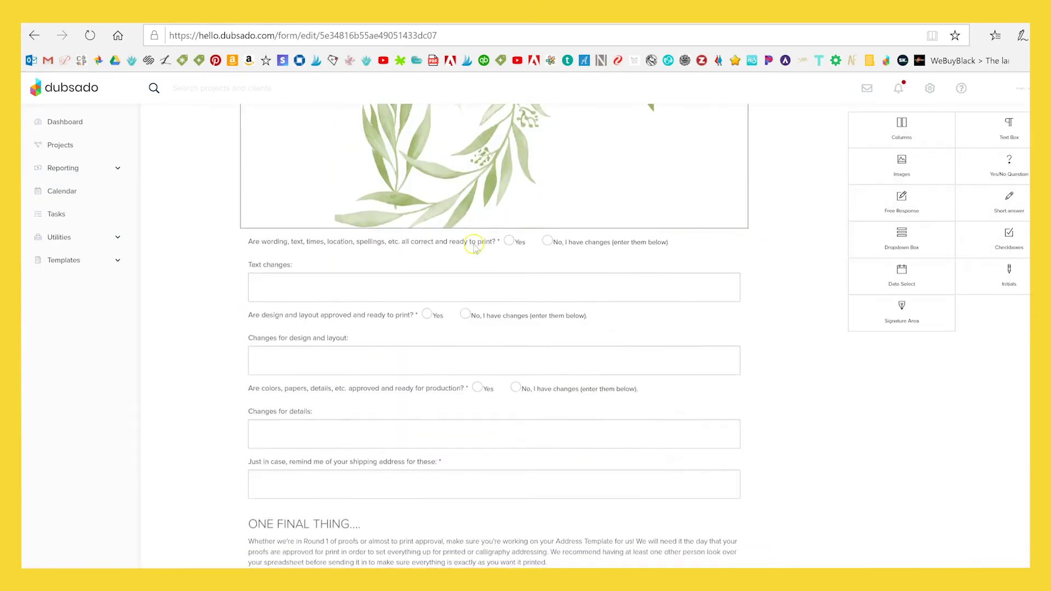
{"action": "left_click", "coordinate": [369, 245]}
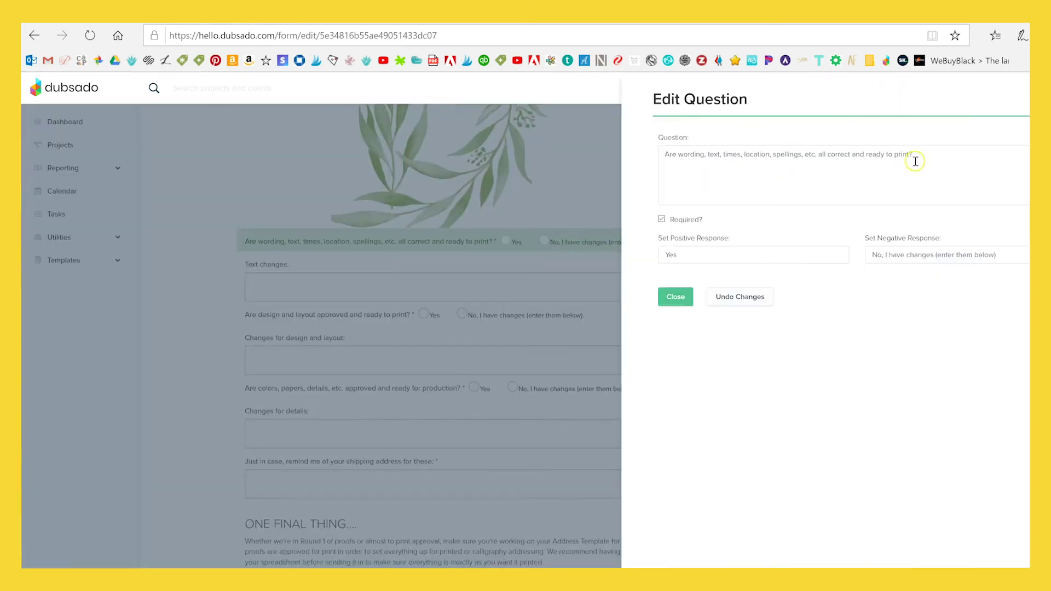
{"action": "left_click_drag", "start_coordinate": [915, 162], "coordinate": [589, 161]}
{"action": "key", "text": "ctrl+c"}
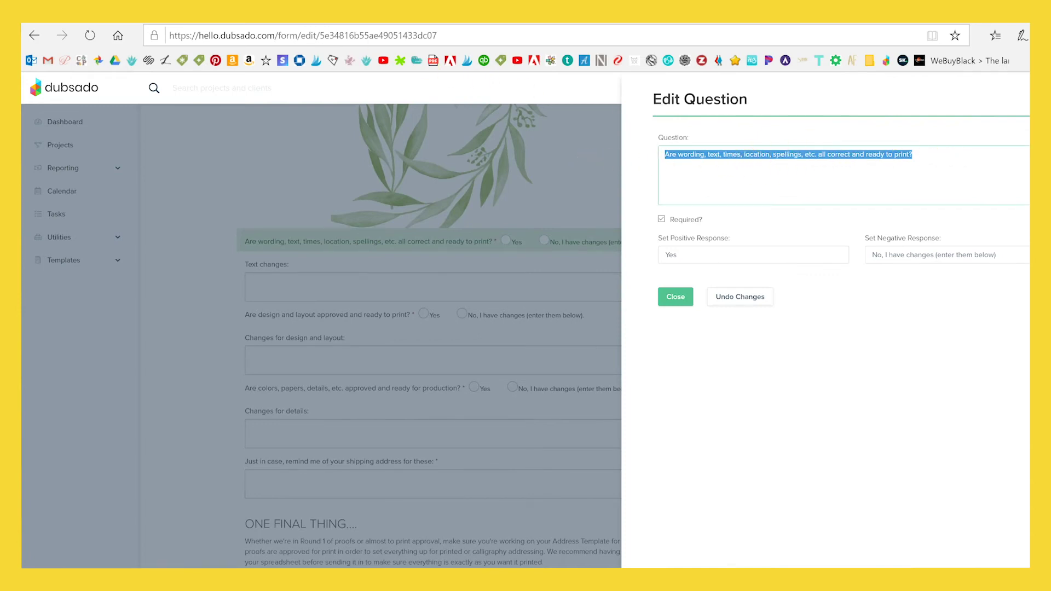
{"action": "key", "text": "ctrl+Tab"}
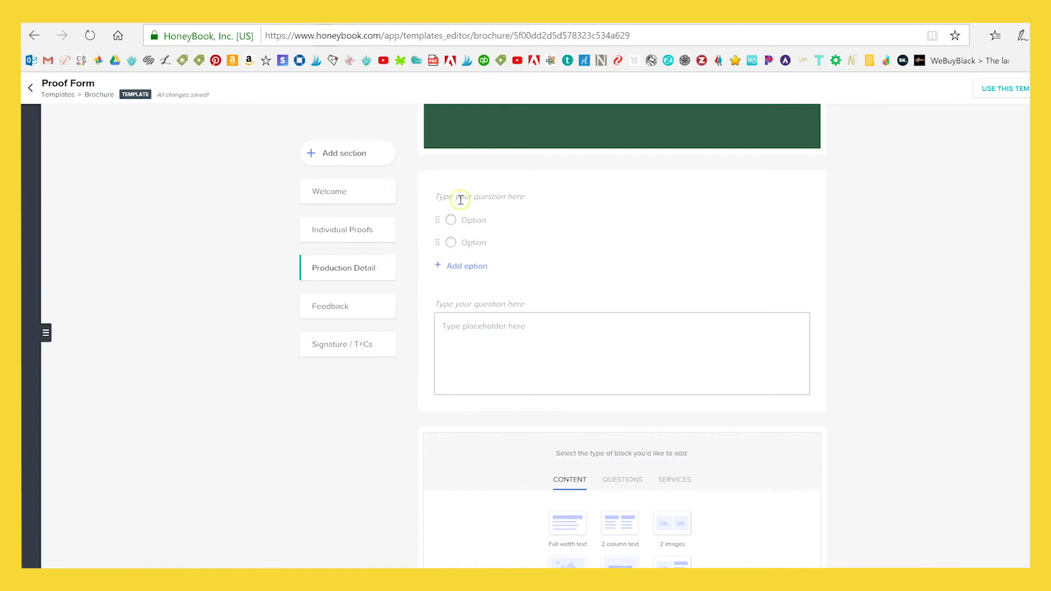
Paste the print-approval wording into the single-choice question and set option 1 to Yes
{"action": "left_click", "coordinate": [531, 197]}
{"action": "key", "text": "ctrl+v"}
{"action": "left_click", "coordinate": [480, 220]}
{"action": "type", "text": "Y"}
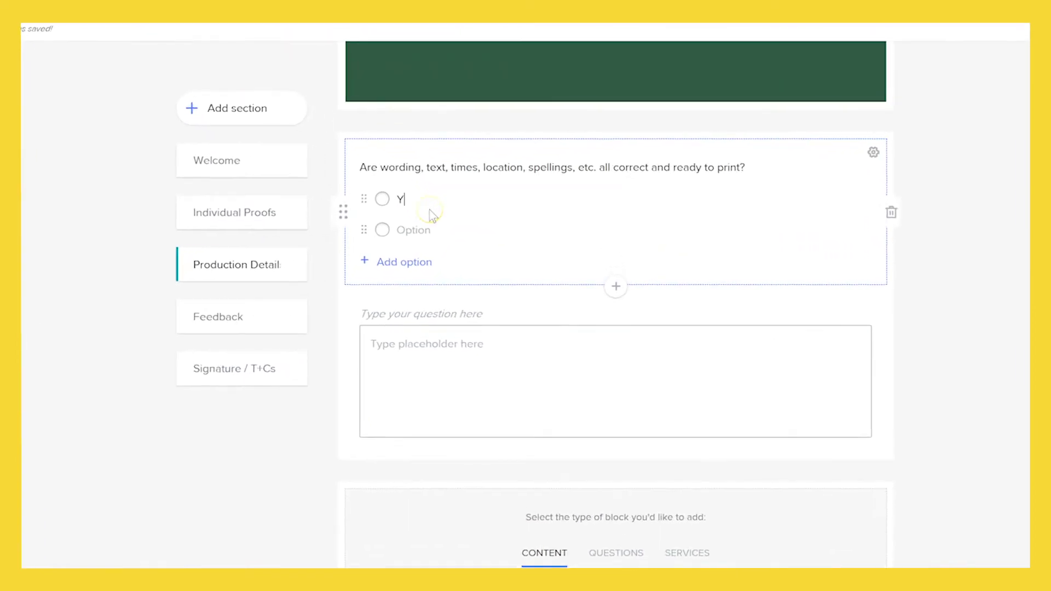
{"action": "type", "text": "es"}
Copy the 'No, I have changes' response from Dubsado and paste it as option 2
{"action": "key", "text": "ctrl+shift+Tab"}
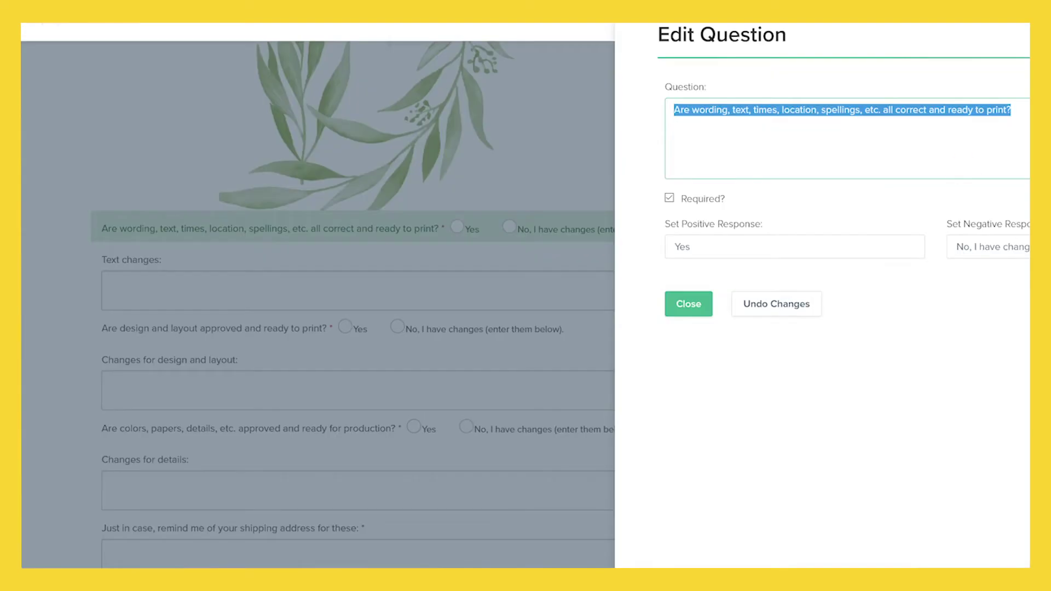
{"action": "left_click_drag", "start_coordinate": [1022, 249], "coordinate": [827, 262]}
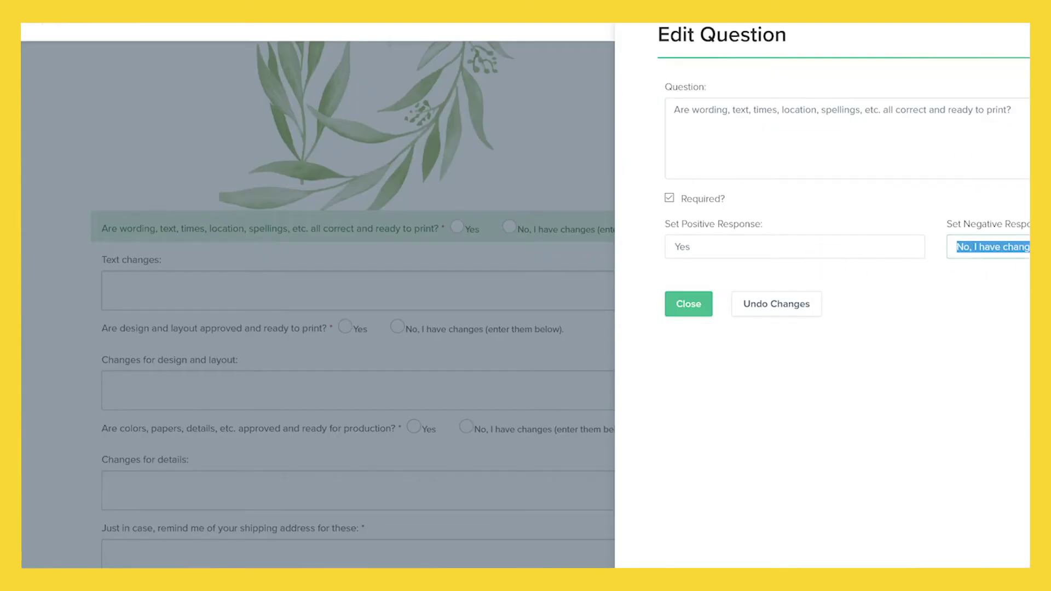
{"action": "key", "text": "ctrl+c"}
{"action": "key", "text": "ctrl+Tab"}
{"action": "left_click", "coordinate": [421, 229]}
{"action": "key", "text": "ctrl+v"}
Title the long-text question 'Enter Changes for Text'
{"action": "left_click", "coordinate": [481, 360]}
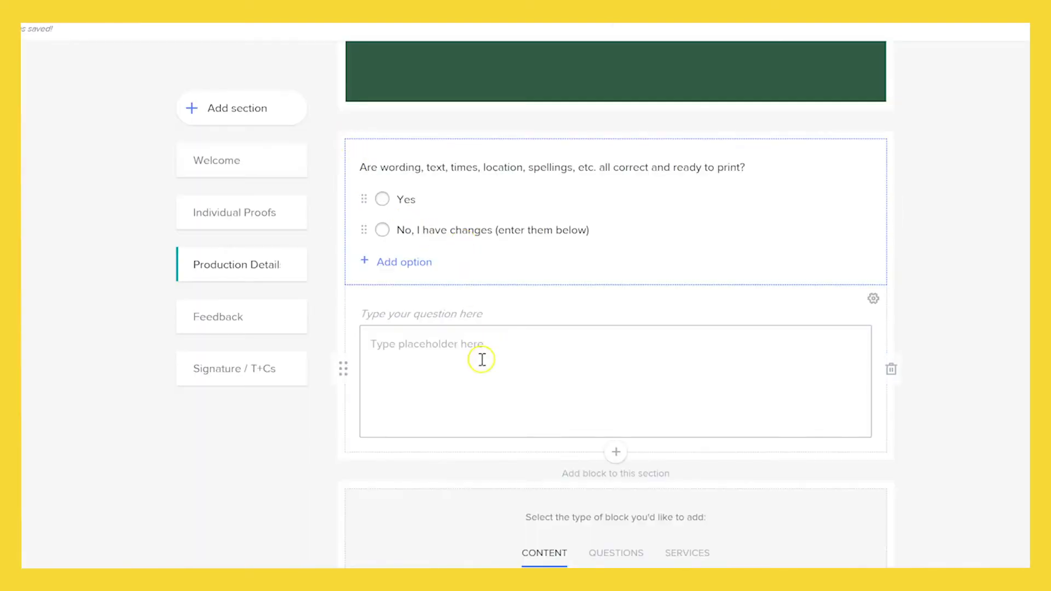
{"action": "left_click", "coordinate": [427, 309]}
{"action": "type", "text": "Enter Changes for"}
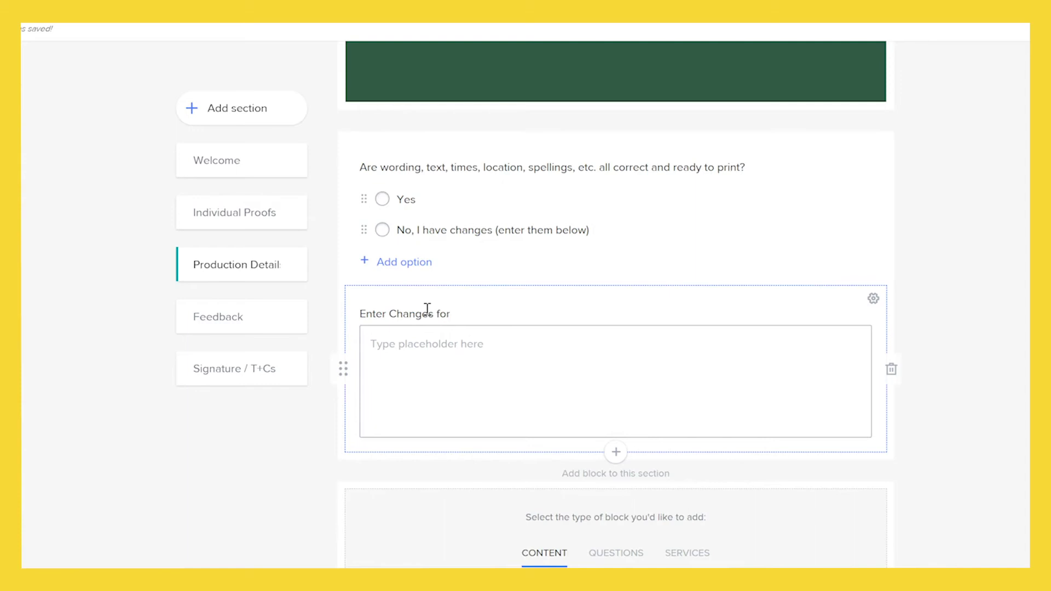
{"action": "type", "text": " Text"}
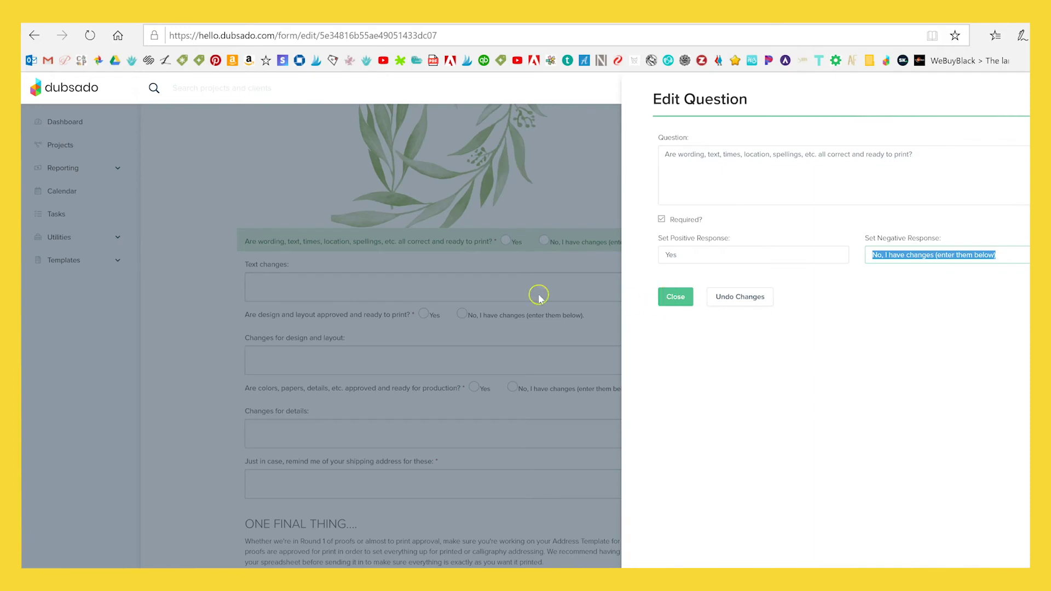
Select the full shipping-address question wording in Dubsado's Edit Free Response panel
{"action": "left_click", "coordinate": [538, 296]}
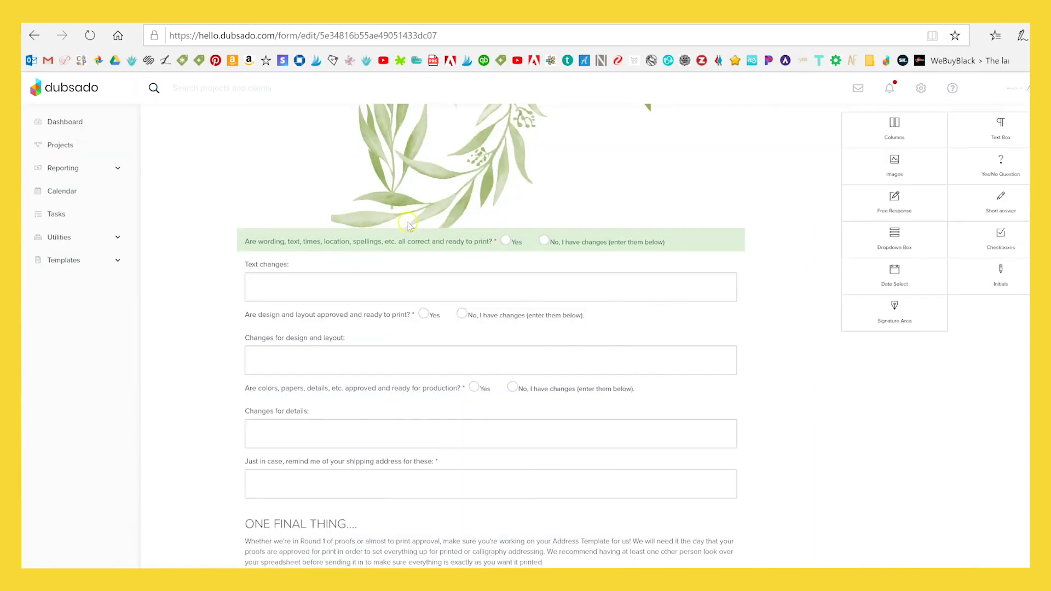
{"action": "scroll", "coordinate": [402, 224], "scroll_direction": "down", "scroll_amount": 3}
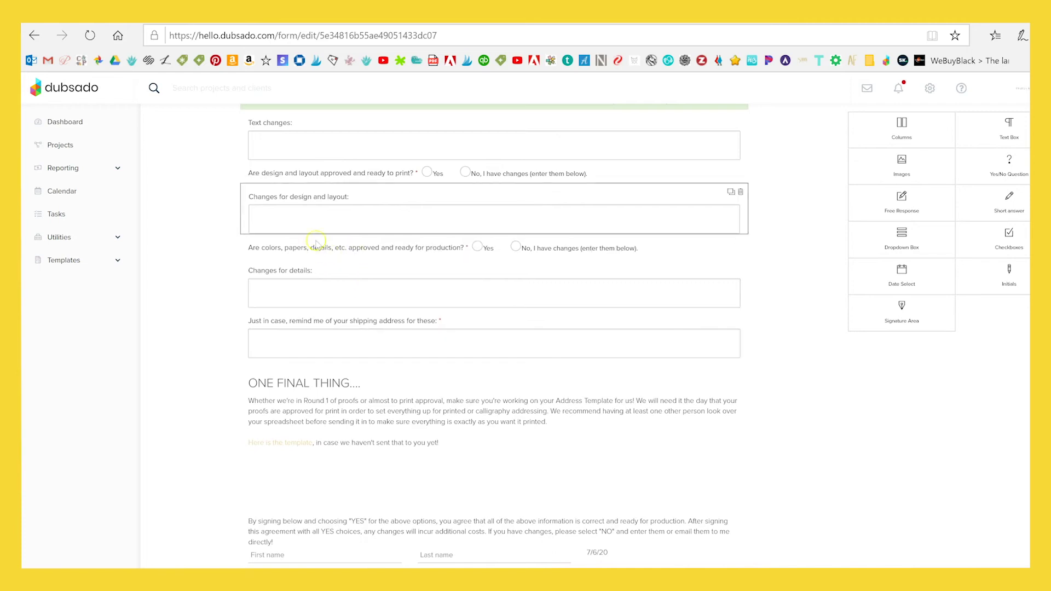
{"action": "scroll", "coordinate": [328, 197], "scroll_direction": "up", "scroll_amount": 3}
{"action": "scroll", "coordinate": [318, 175], "scroll_direction": "down", "scroll_amount": 3}
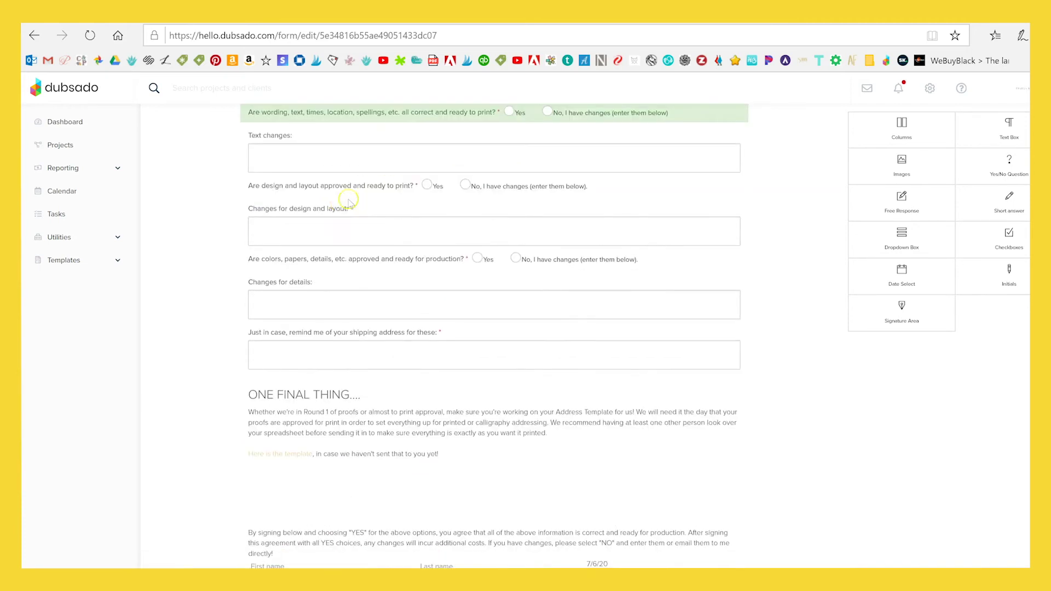
{"action": "scroll", "coordinate": [317, 175], "scroll_direction": "up", "scroll_amount": 2}
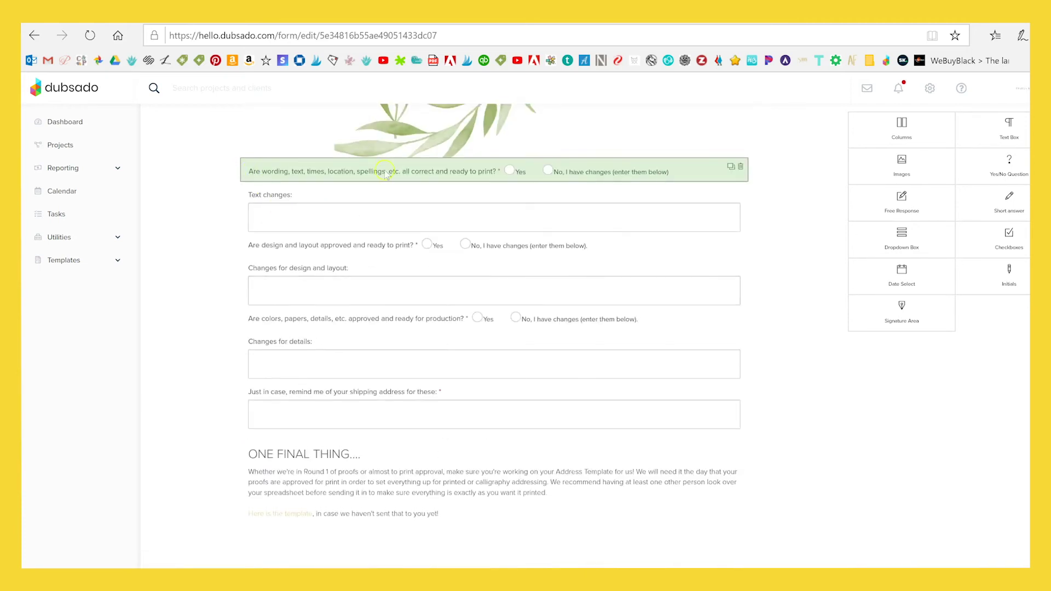
{"action": "scroll", "coordinate": [350, 261], "scroll_direction": "down", "scroll_amount": 1}
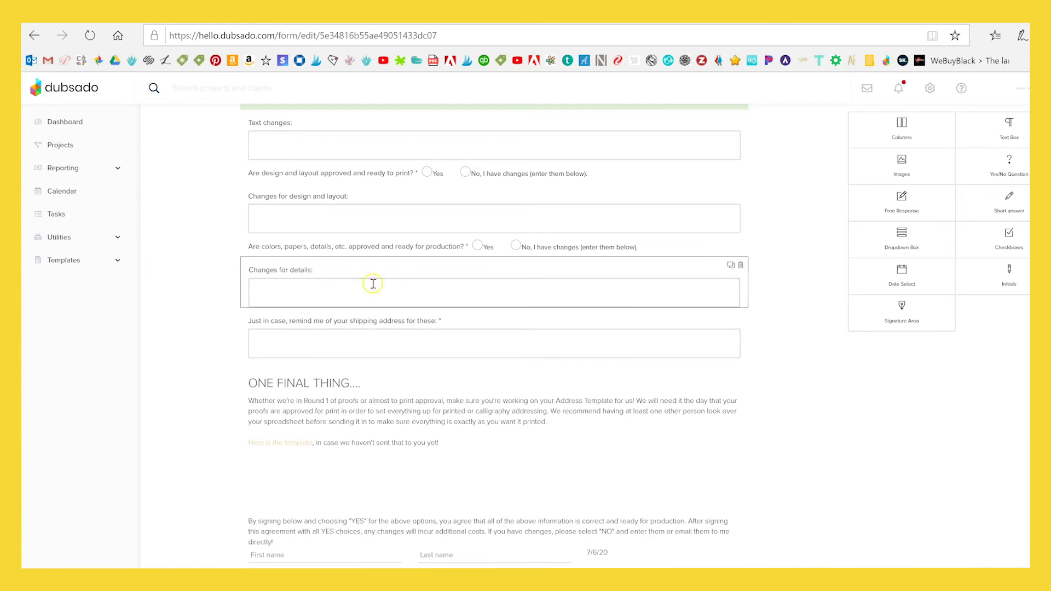
{"action": "left_click", "coordinate": [359, 321]}
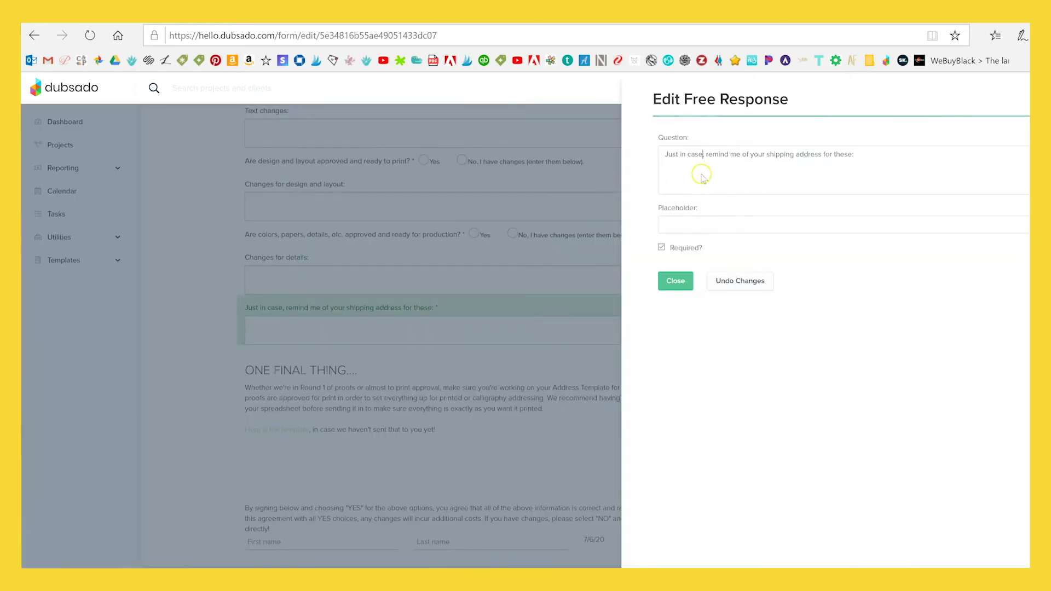
{"action": "triple_click", "coordinate": [704, 178]}
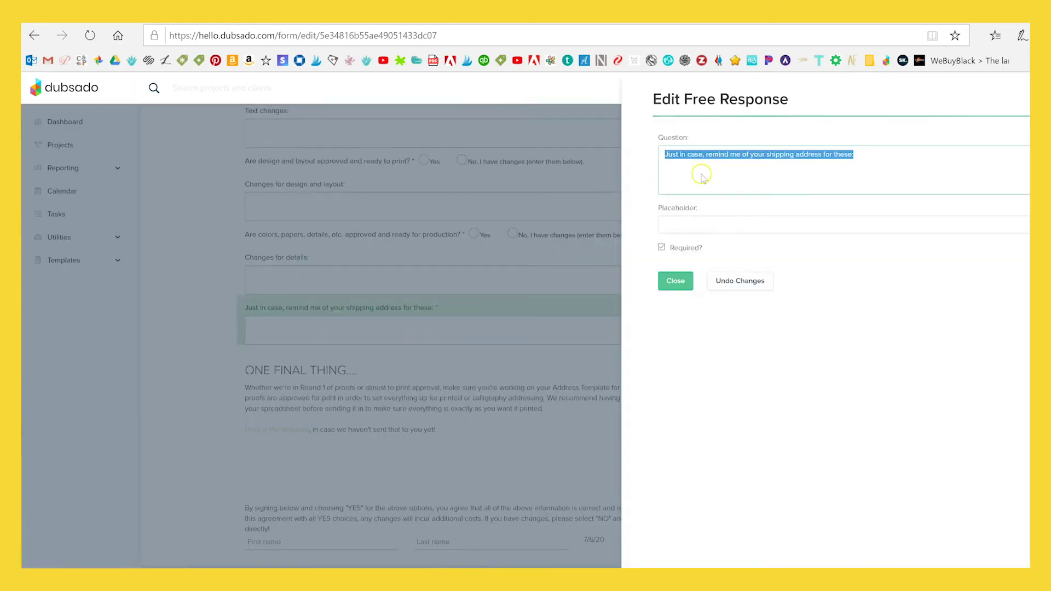
{"action": "left_click", "coordinate": [678, 276]}
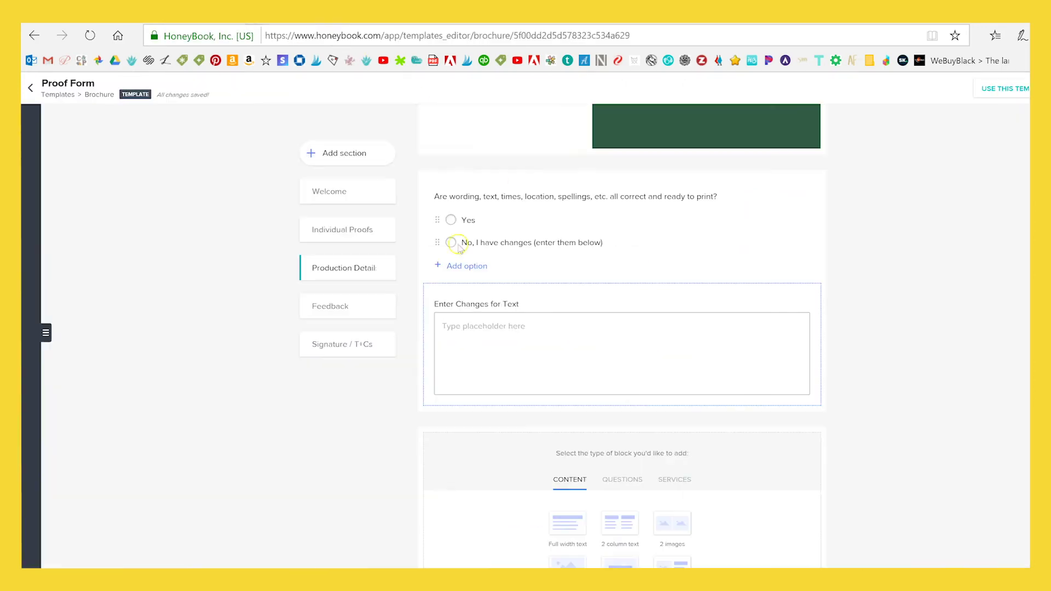
Add a long-text question in Feedback with the pasted shipping-address wording
{"action": "scroll", "coordinate": [627, 337], "scroll_direction": "down", "scroll_amount": 2}
{"action": "left_click", "coordinate": [624, 327]}
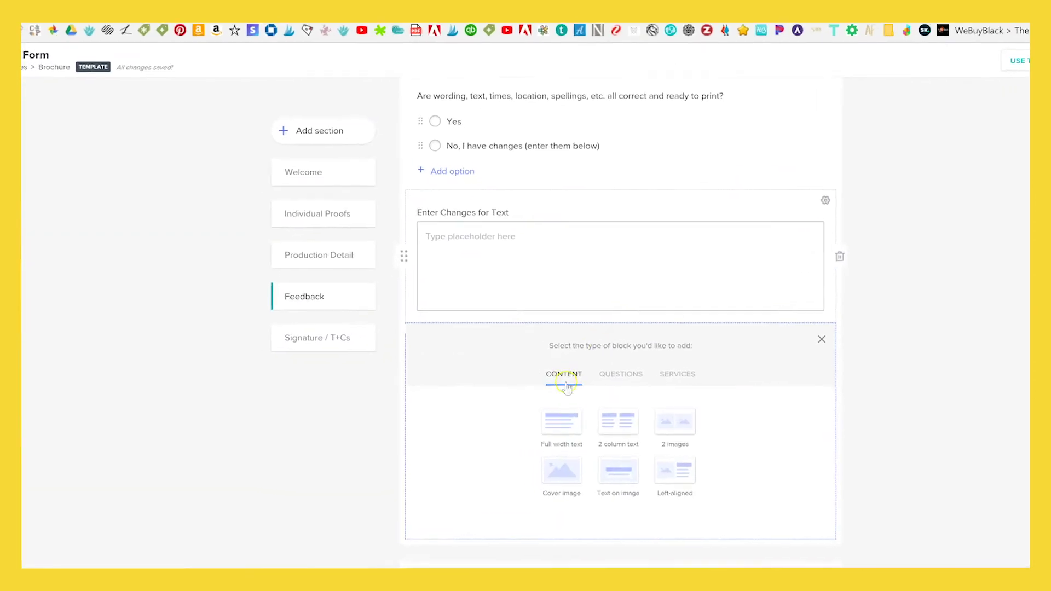
{"action": "left_click", "coordinate": [616, 371]}
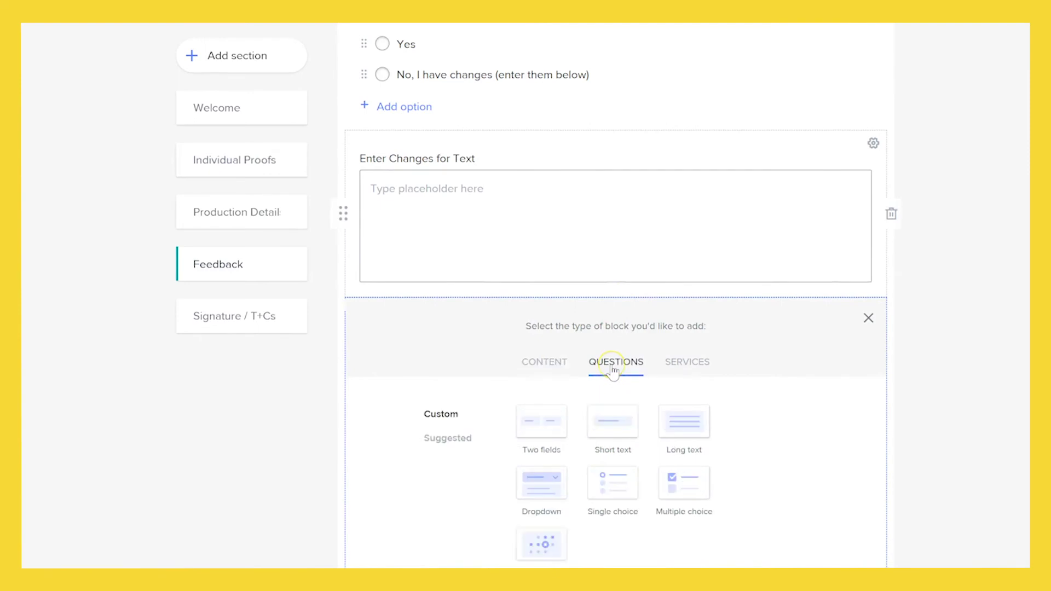
{"action": "left_click", "coordinate": [683, 422]}
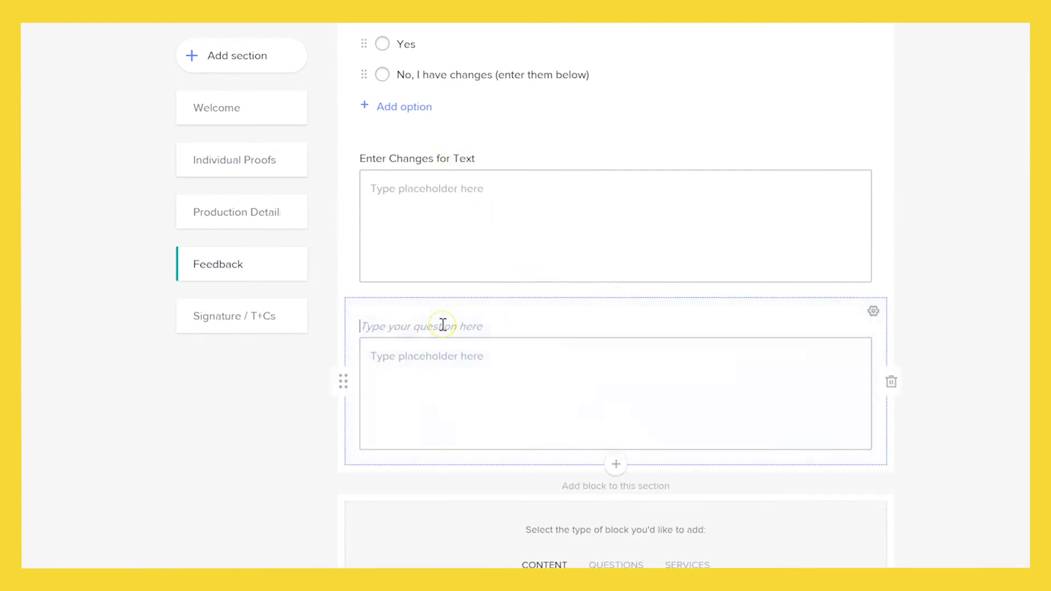
{"action": "key", "text": "ctrl+v"}
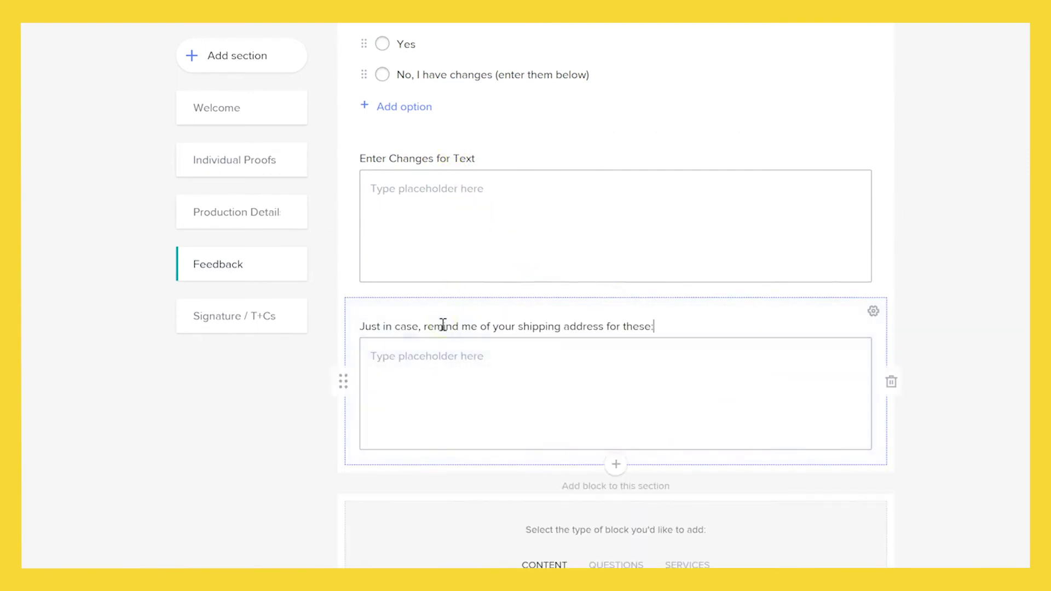
Turn on Is Required for the shipping-address question
{"action": "left_click", "coordinate": [870, 313]}
{"action": "scroll", "coordinate": [864, 306], "scroll_direction": "down", "scroll_amount": 4}
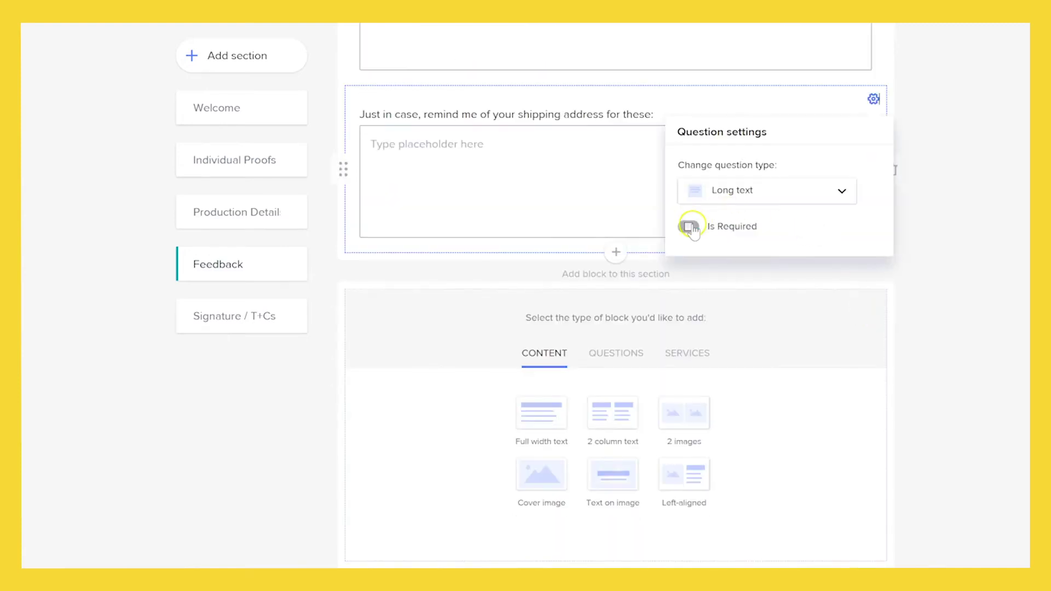
{"action": "left_click", "coordinate": [690, 228]}
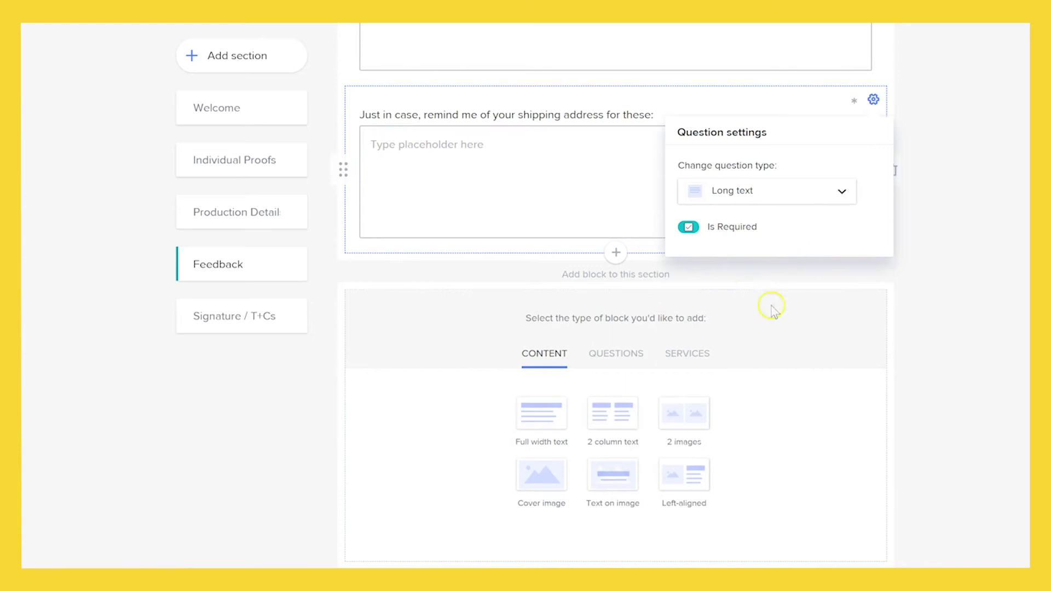
{"action": "left_click", "coordinate": [1022, 276]}
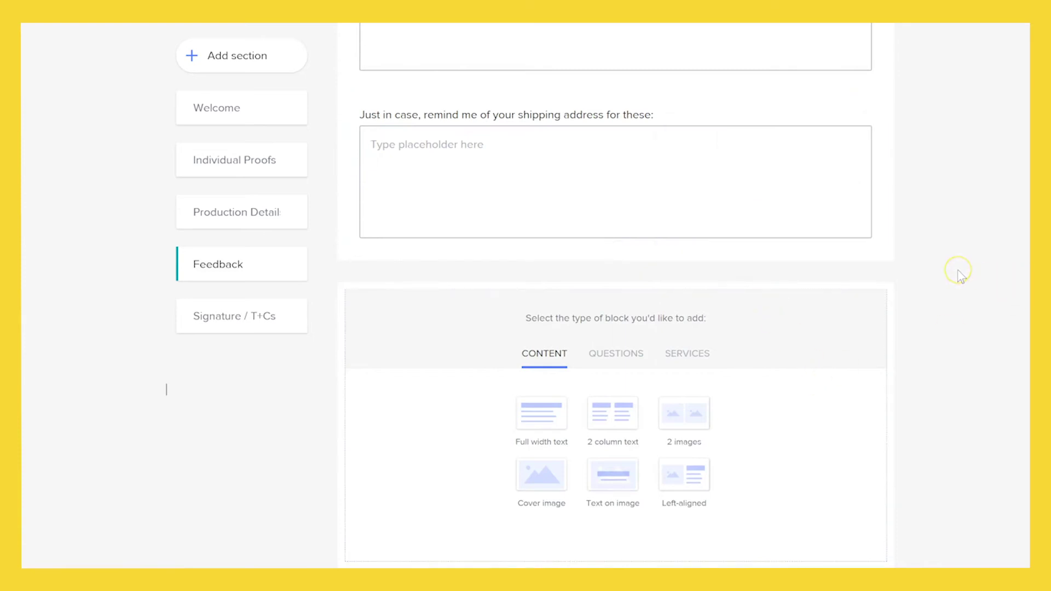
Select the full signing agreement paragraph in Dubsado's Edit Signature Area
{"action": "scroll", "coordinate": [959, 274], "scroll_direction": "up", "scroll_amount": 4}
{"action": "scroll", "coordinate": [616, 170], "scroll_direction": "down", "scroll_amount": 3}
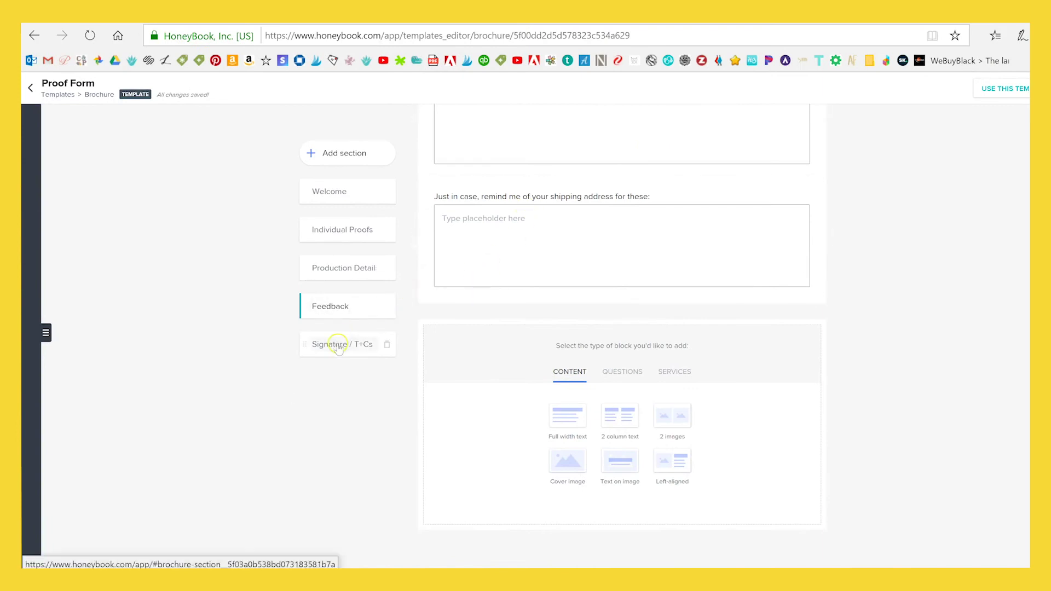
{"action": "left_click_drag", "start_coordinate": [338, 348], "coordinate": [536, 347]}
{"action": "left_click", "coordinate": [587, 322]}
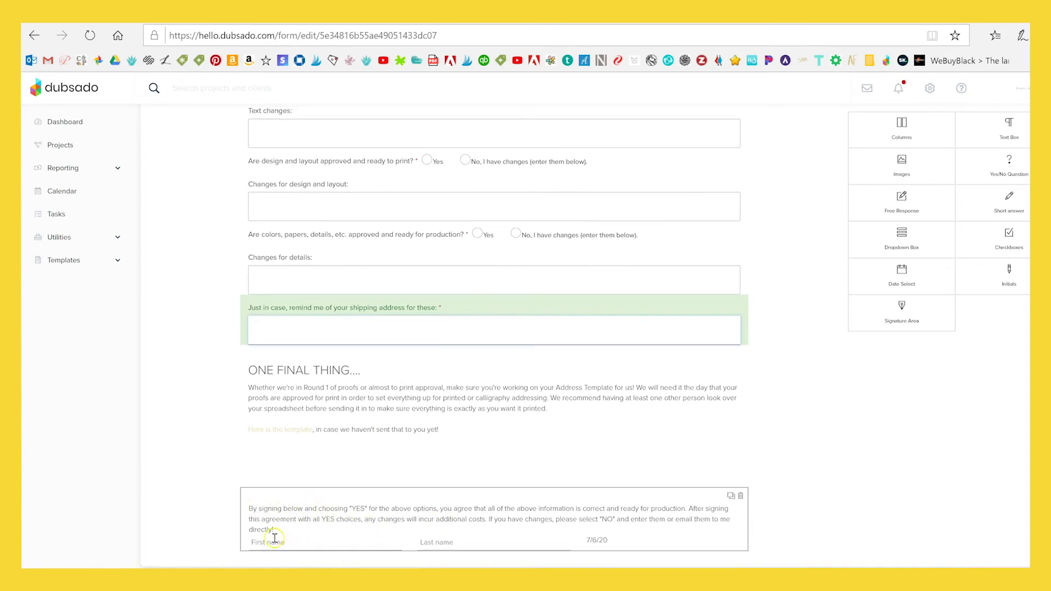
{"action": "left_click", "coordinate": [337, 501]}
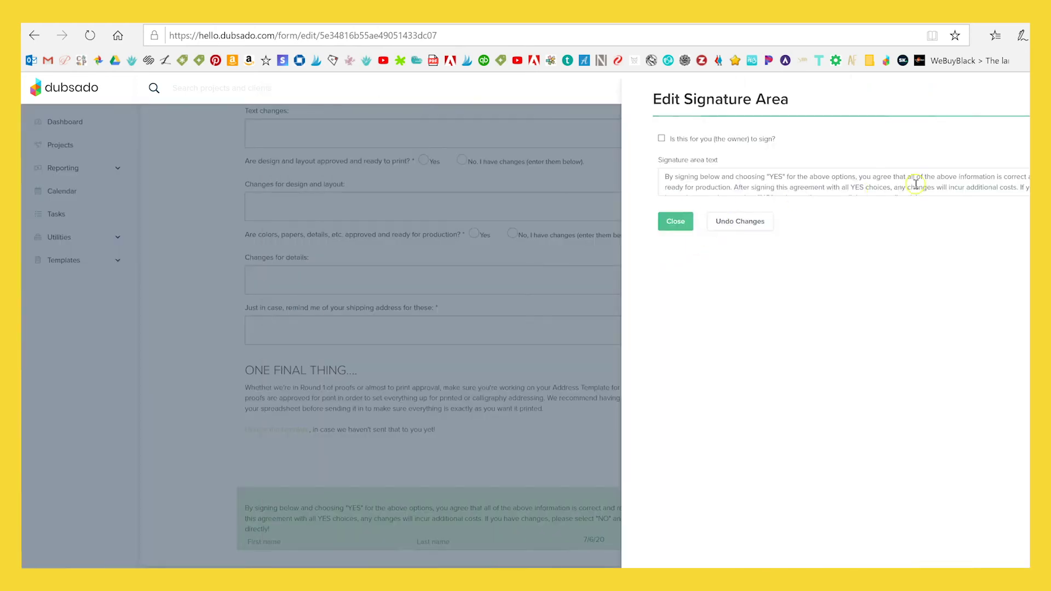
{"action": "triple_click", "coordinate": [915, 188]}
{"action": "key", "text": "ctrl+c"}
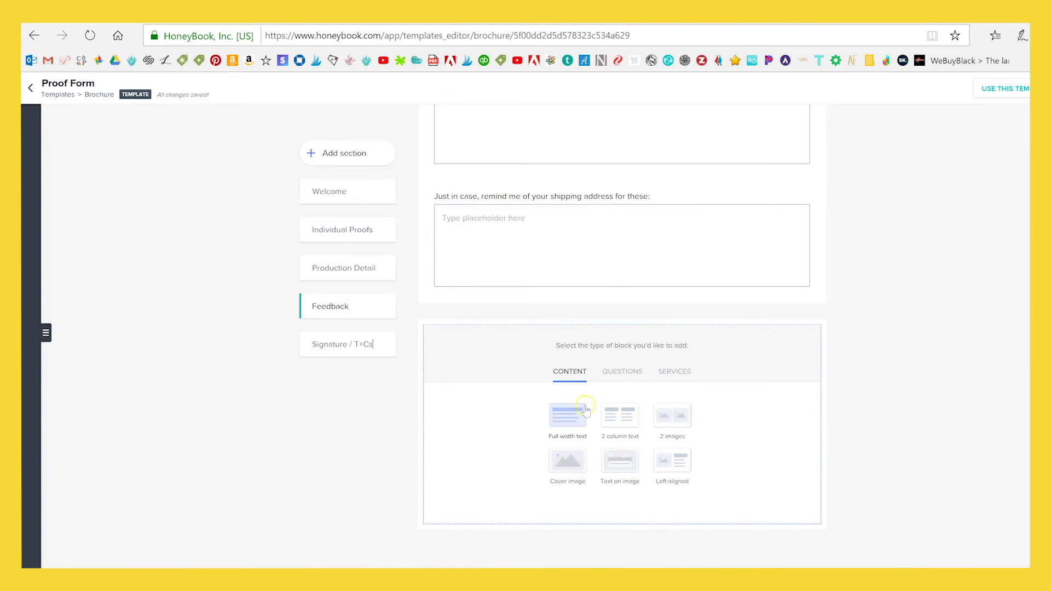
Add a short-text question and paste the signing agreement paragraph as its wording
{"action": "left_click", "coordinate": [626, 375]}
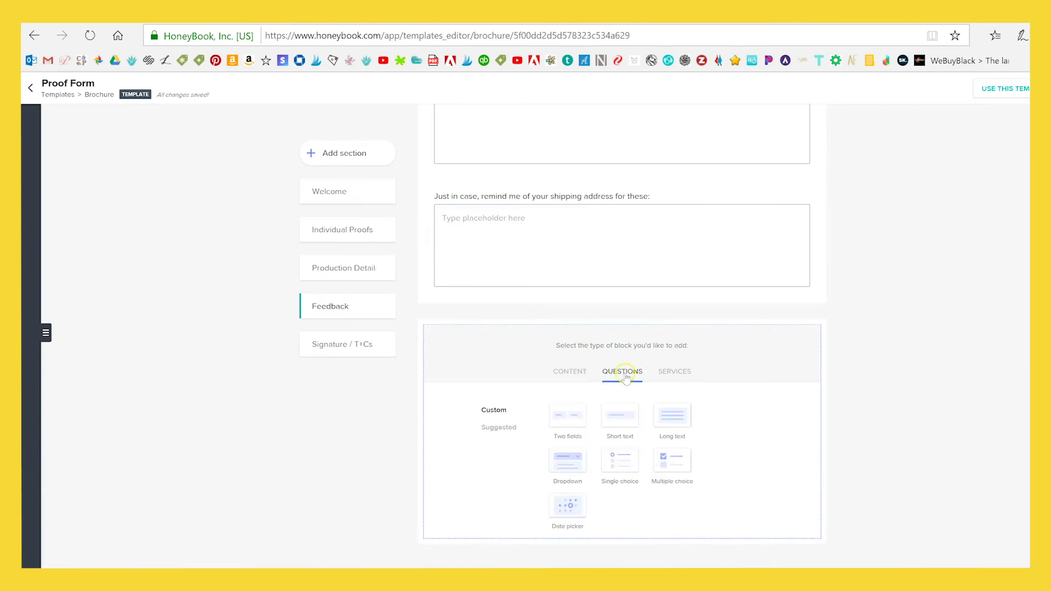
{"action": "double_click", "coordinate": [363, 343]}
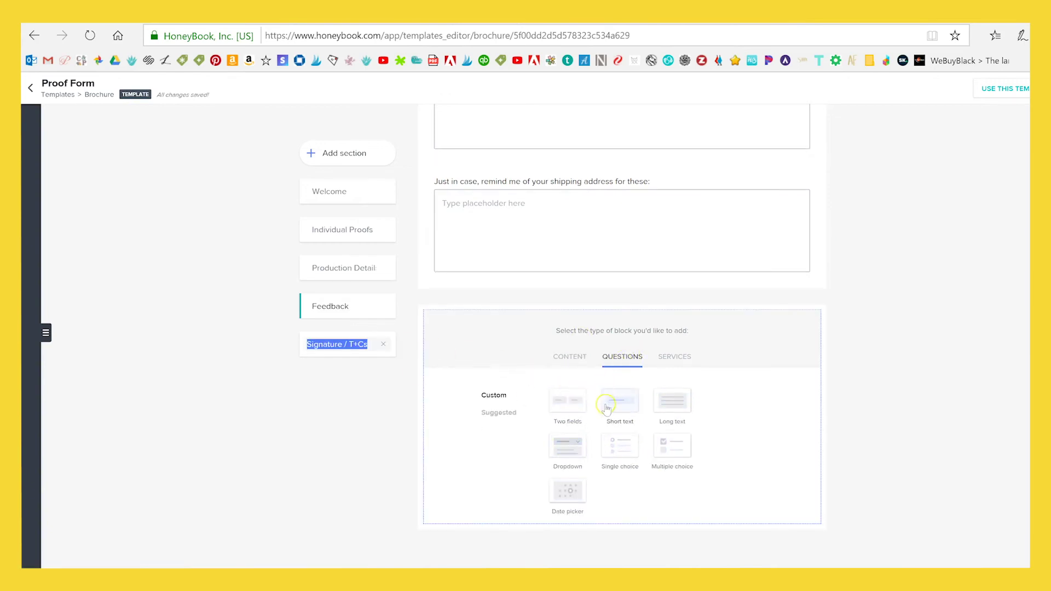
{"action": "left_click", "coordinate": [625, 409]}
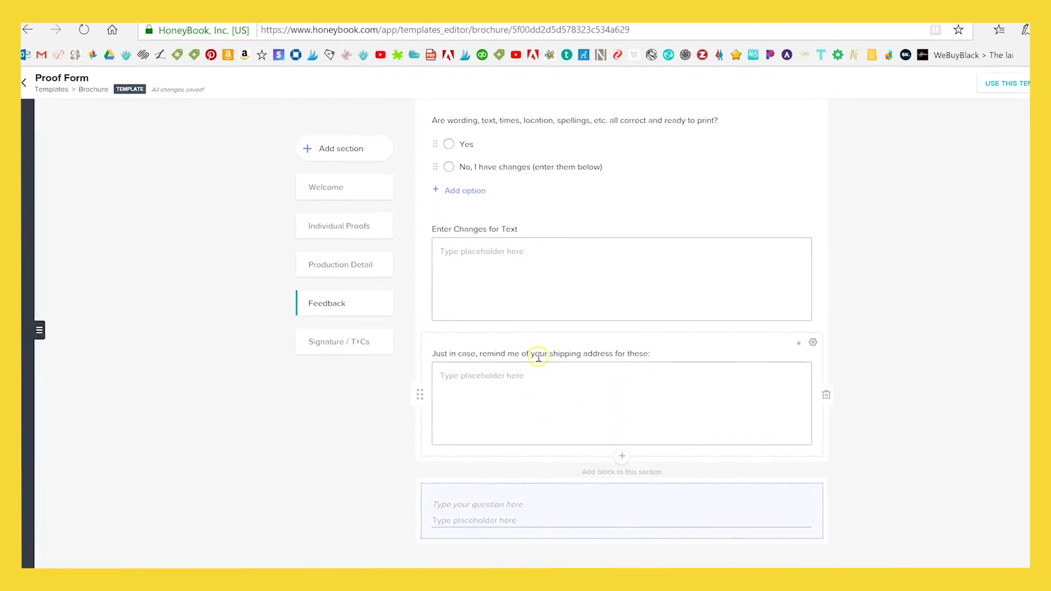
{"action": "left_click", "coordinate": [525, 499]}
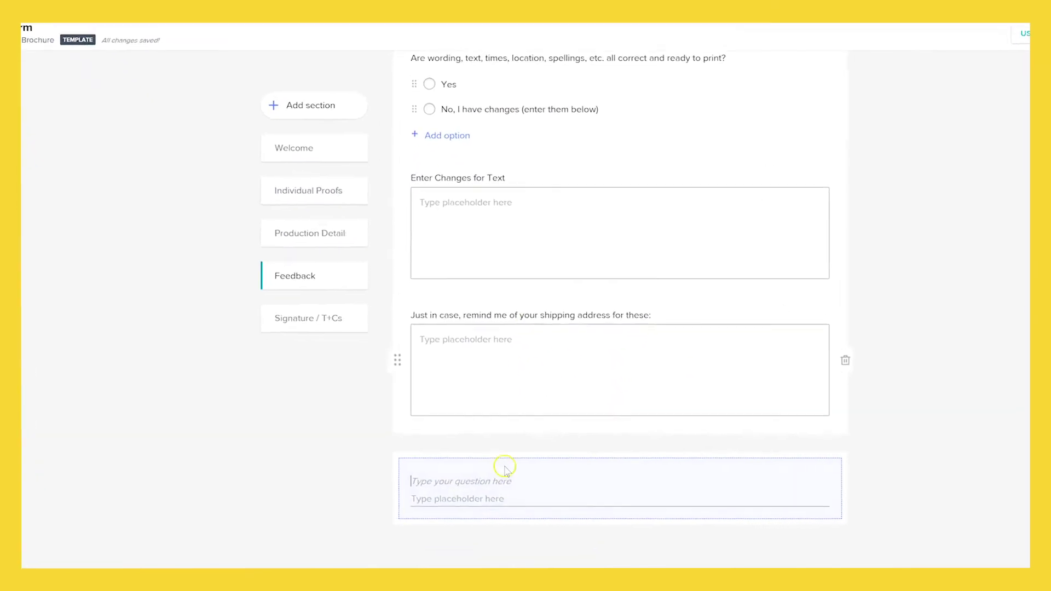
{"action": "key", "text": "ctrl+v"}
Set the answer placeholder to 'Type your name here as a signature'
{"action": "scroll", "coordinate": [598, 324], "scroll_direction": "down", "scroll_amount": 1}
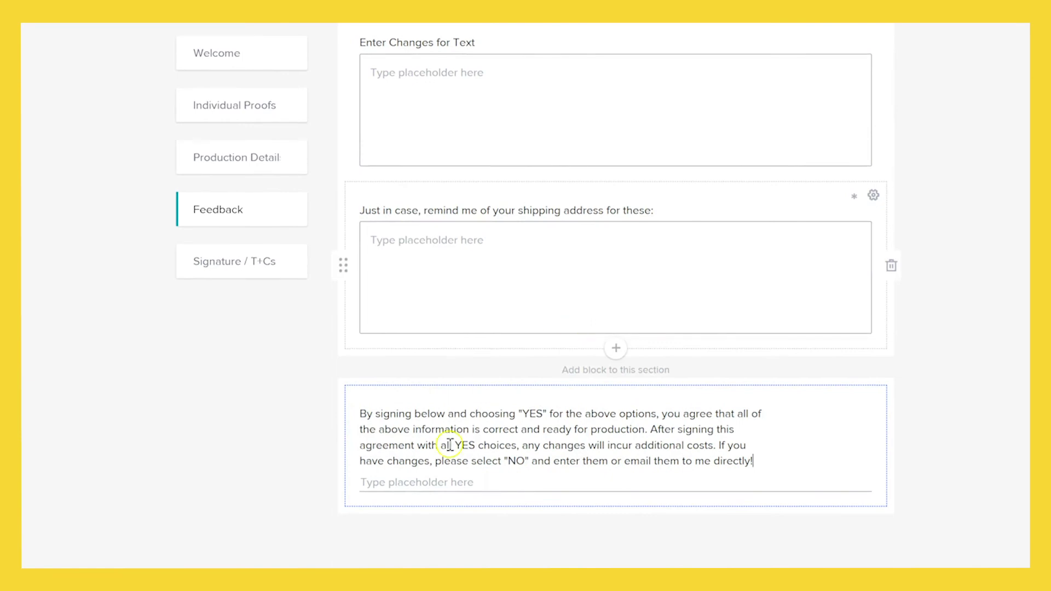
{"action": "left_click", "coordinate": [458, 481]}
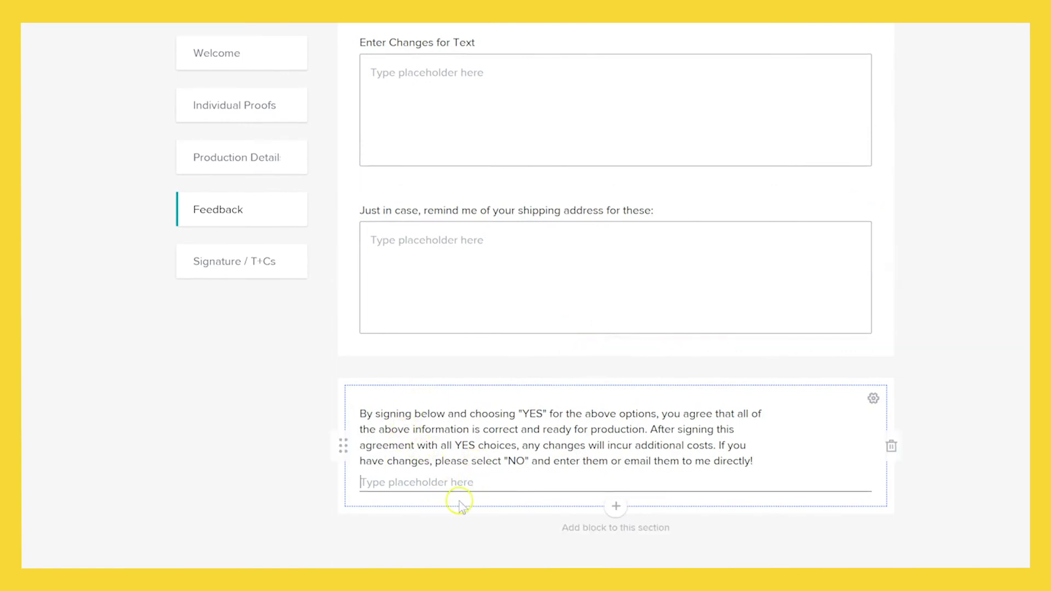
{"action": "left_click", "coordinate": [487, 447]}
{"action": "left_click", "coordinate": [466, 484]}
{"action": "type", "text": "T"}
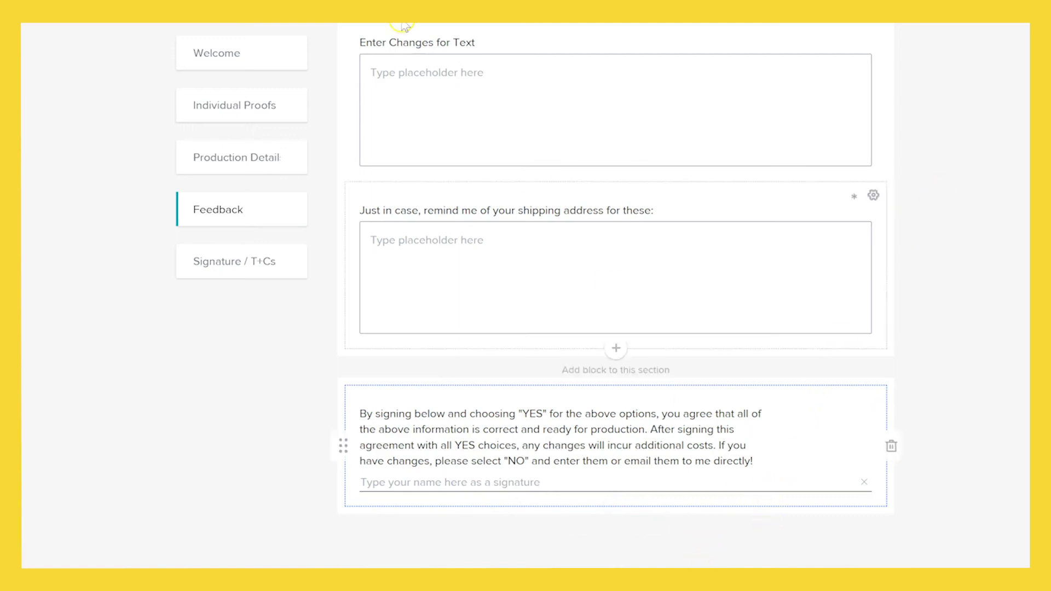
Add a Single choice question block below the signature statement
{"action": "mouse_move", "coordinate": [580, 340]}
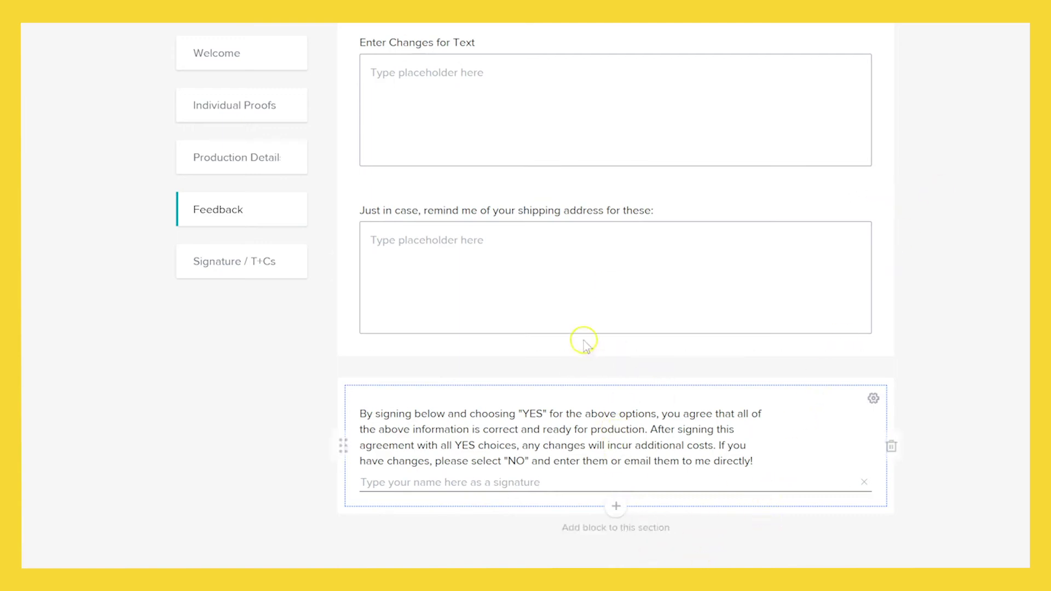
{"action": "left_click", "coordinate": [615, 506]}
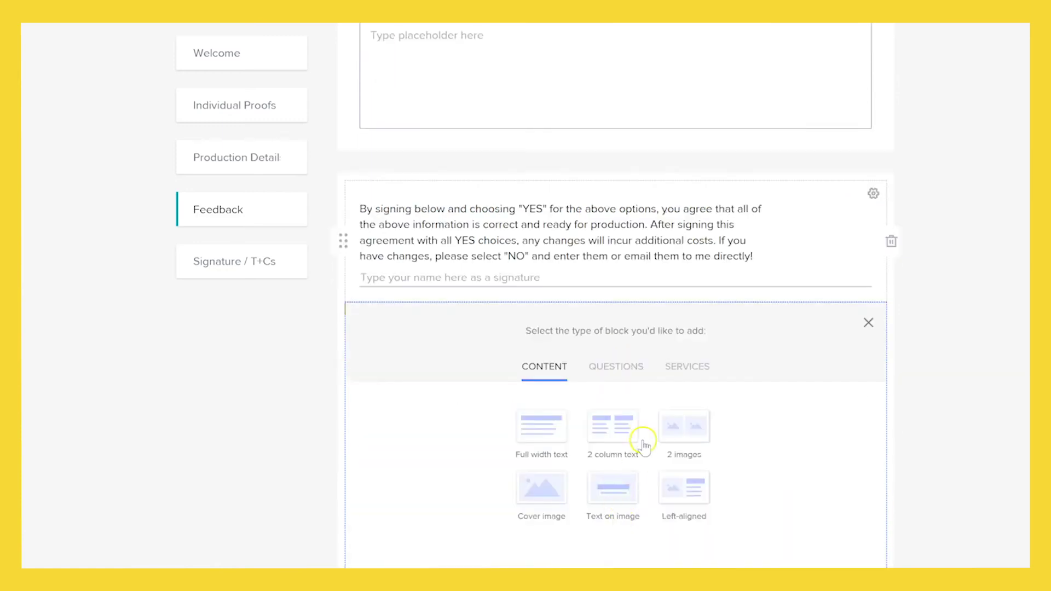
{"action": "left_click", "coordinate": [630, 308]}
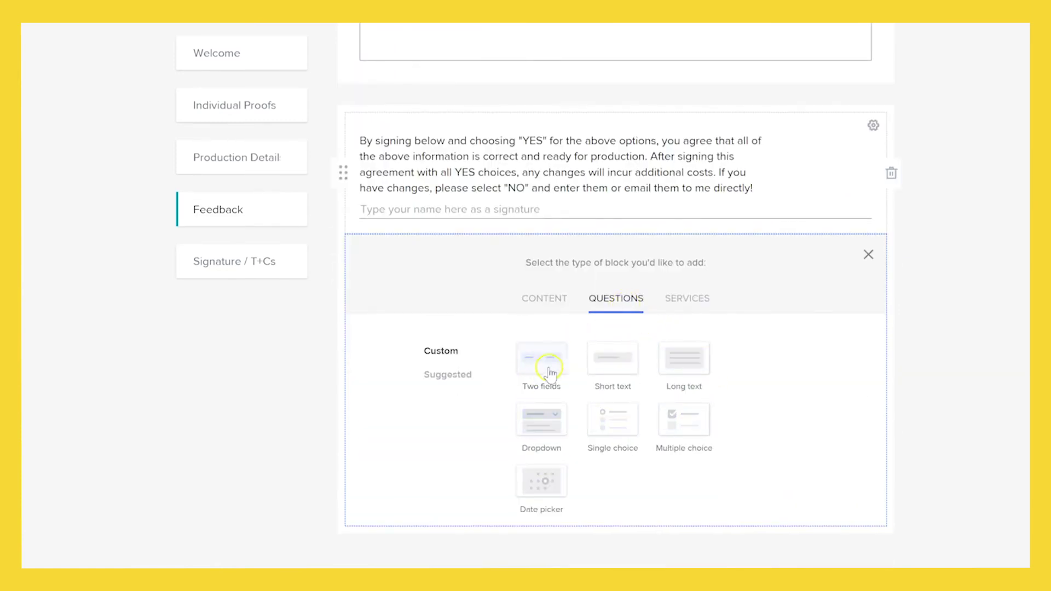
{"action": "left_click", "coordinate": [612, 427]}
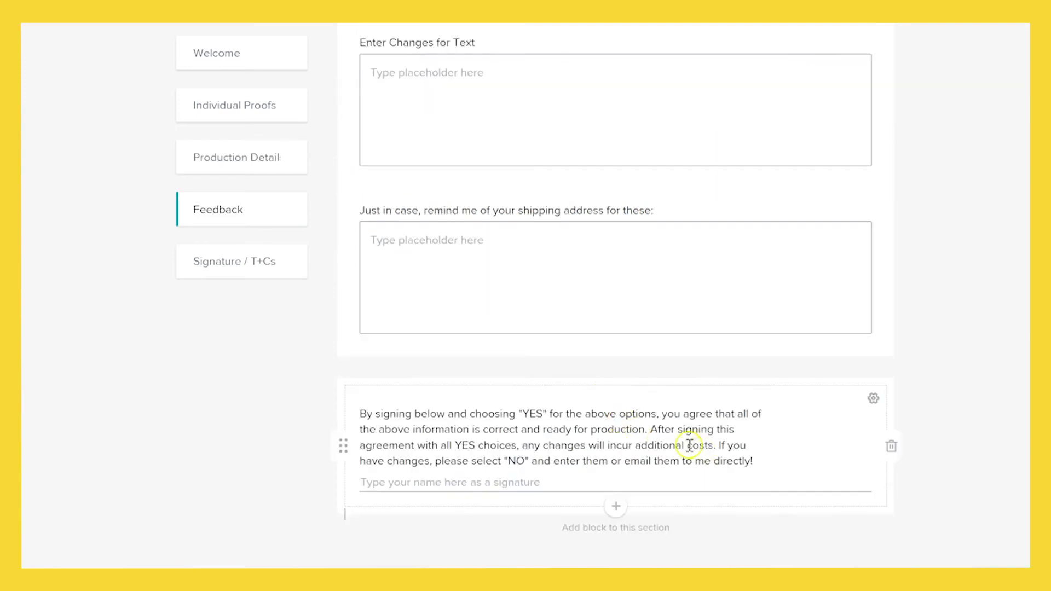
{"action": "scroll", "coordinate": [629, 251], "scroll_direction": "up", "scroll_amount": 5}
{"action": "scroll", "coordinate": [556, 232], "scroll_direction": "down", "scroll_amount": 8}
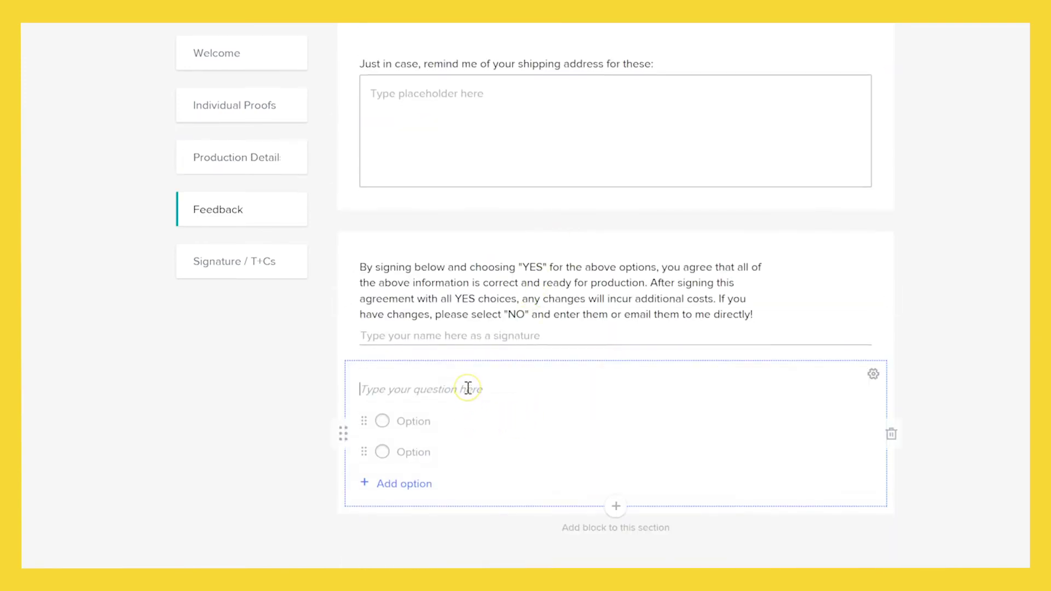
Ask 'Do you agree to terms and conditions as outlined above?' with options Yes and No
{"action": "type", "text": "D"}
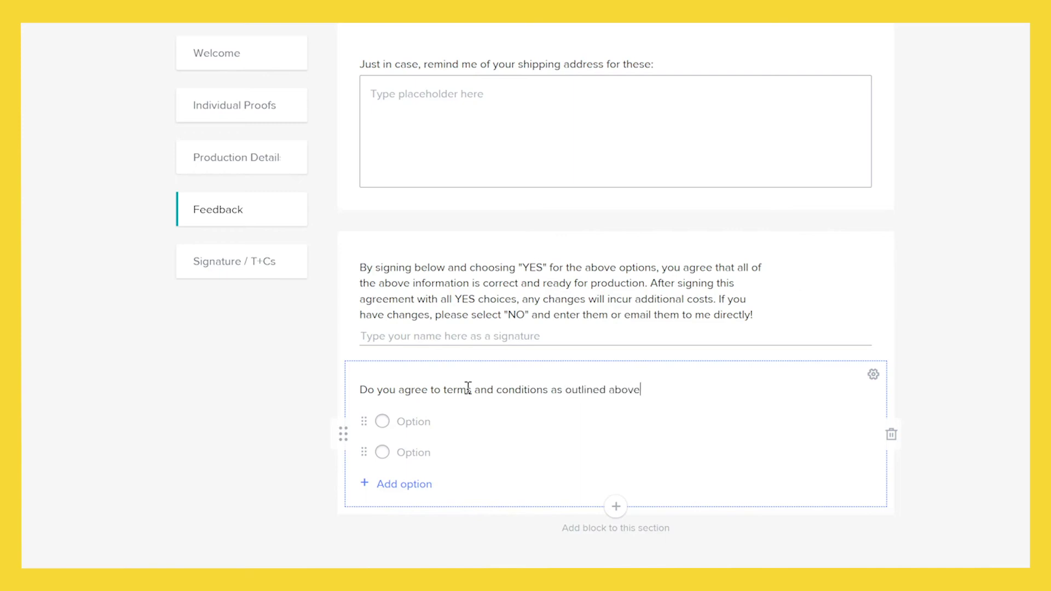
{"action": "left_click", "coordinate": [432, 429]}
{"action": "left_click", "coordinate": [425, 453]}
{"action": "type", "text": "No"}
{"action": "left_click", "coordinate": [341, 433]}
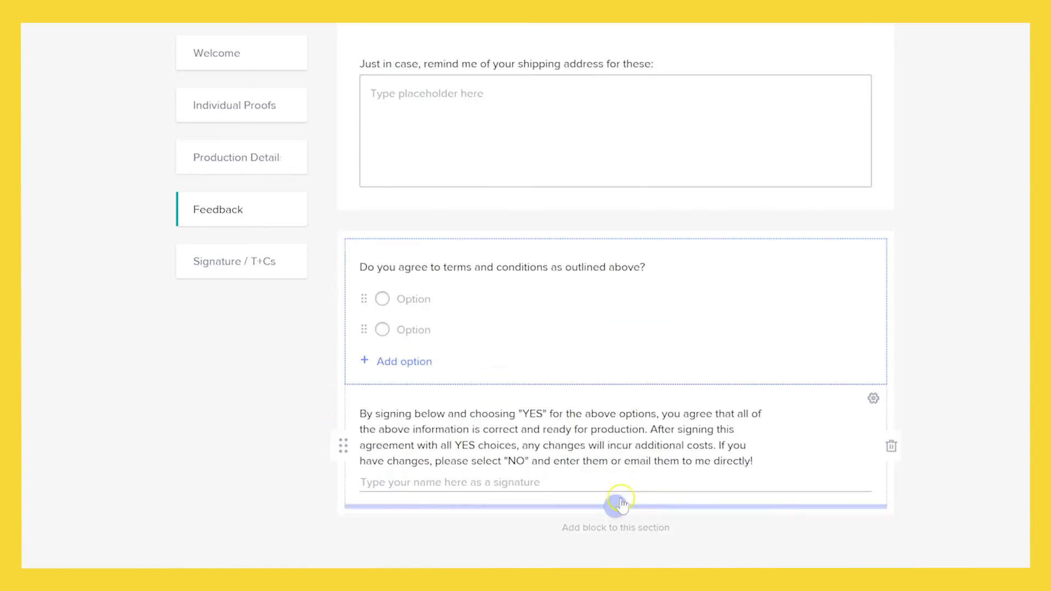
{"action": "left_click", "coordinate": [616, 503]}
Add a full-width 'Terms + Conditions' text: -no reprints, -signing off officially here, -misspellings aren't my fault
{"action": "left_click", "coordinate": [599, 489]}
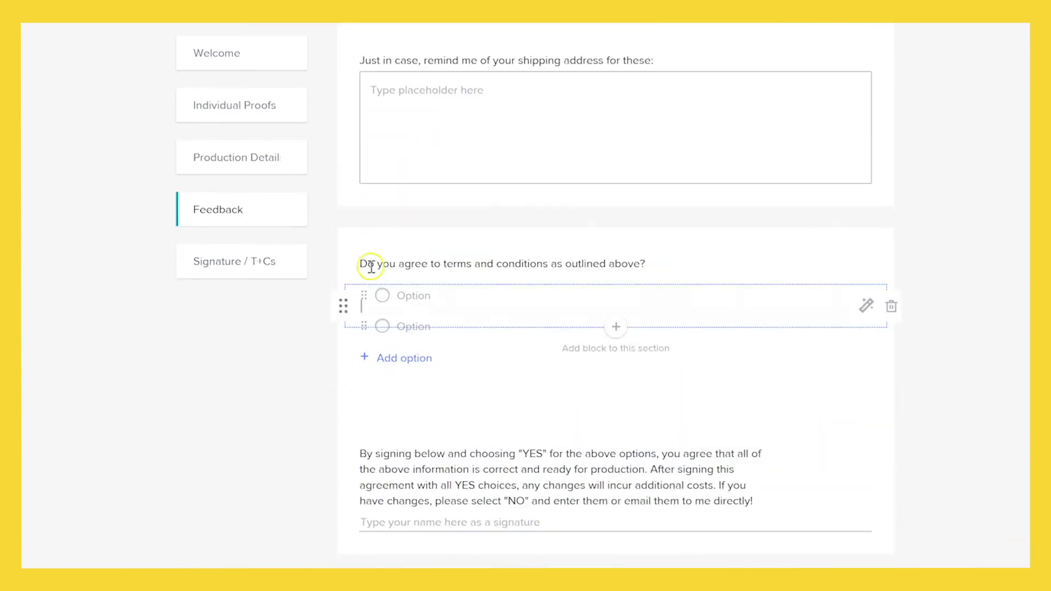
{"action": "left_click", "coordinate": [371, 266]}
{"action": "type", "text": "Terms + Conditions"}
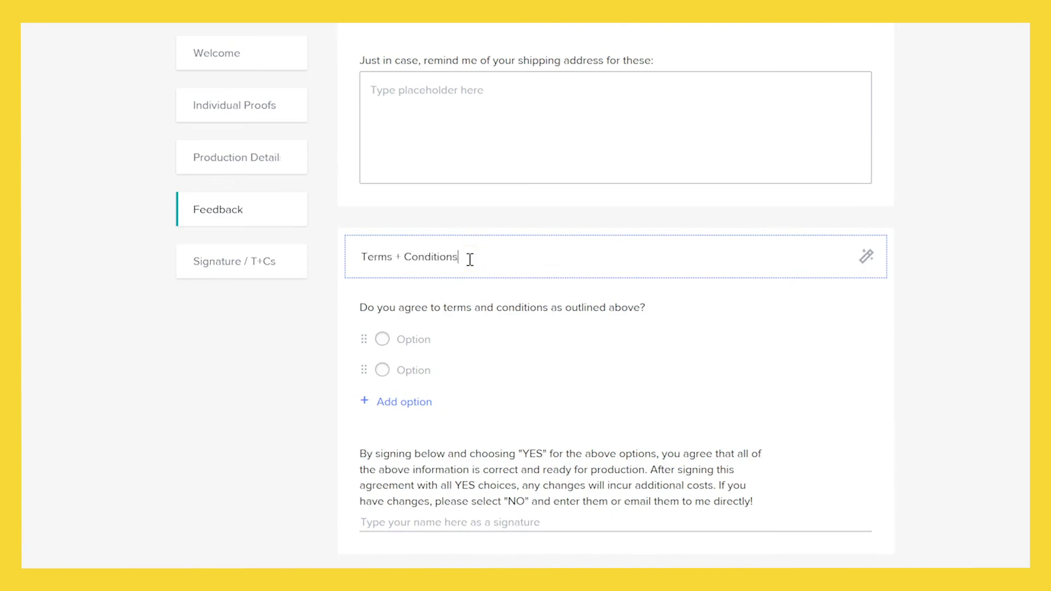
{"action": "key", "text": "Return"}
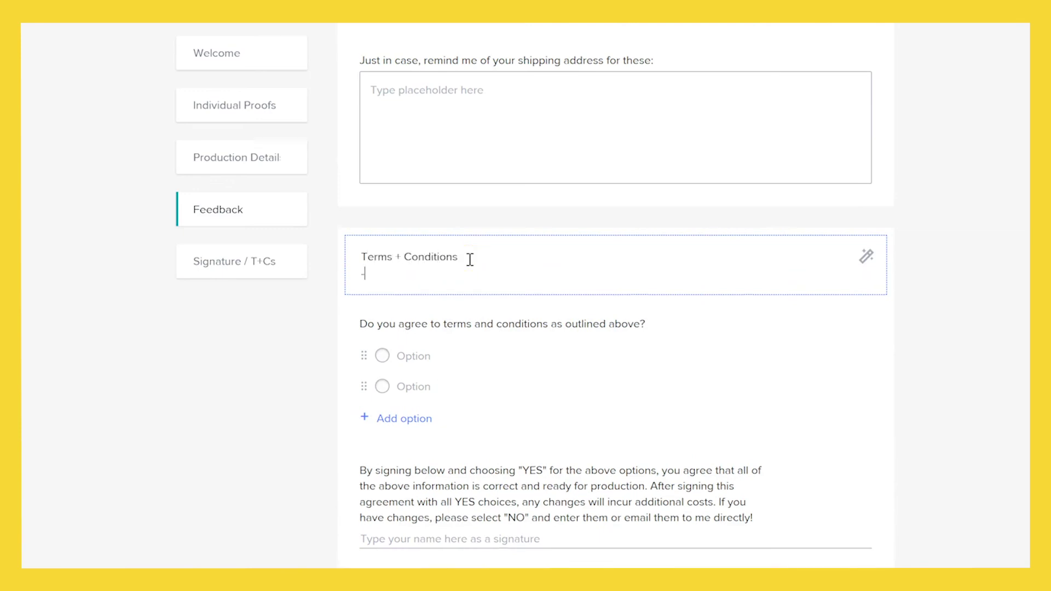
{"action": "type", "text": "-no reprints"}
{"action": "key", "text": "Return"}
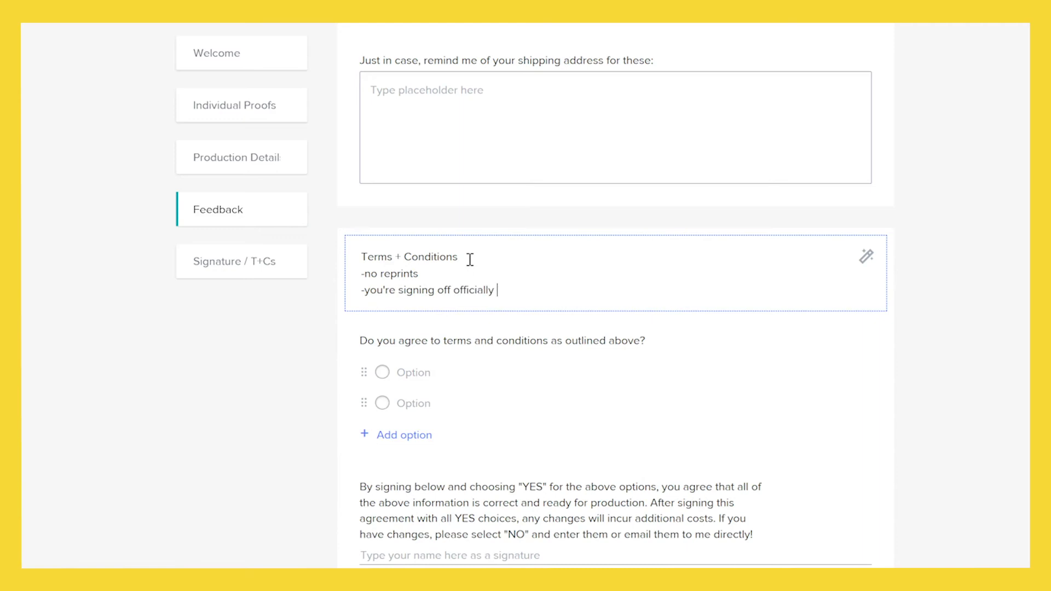
{"action": "key", "text": "Return"}
{"action": "type", "text": "-misspellings aren't my fault"}
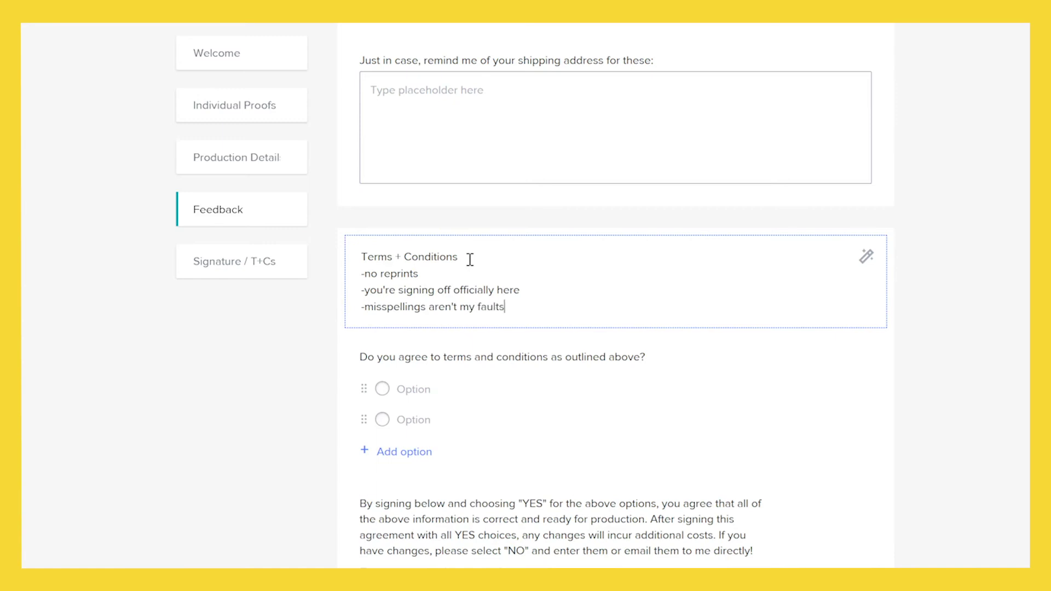
{"action": "scroll", "coordinate": [470, 259], "scroll_direction": "down", "scroll_amount": 2}
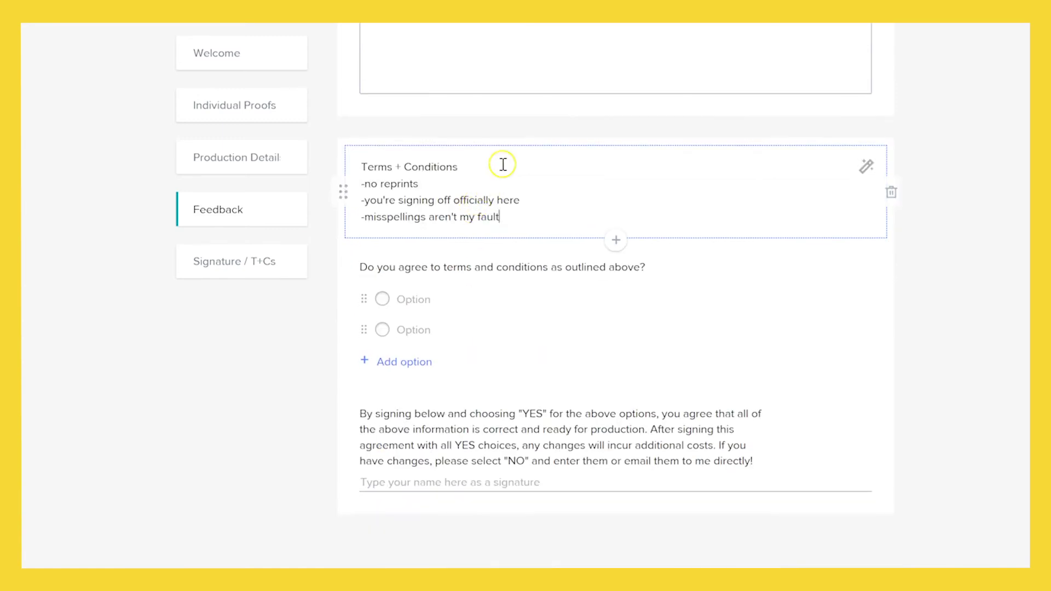
Make the agreement question a dropdown with a single 'I agree' option and preview it
{"action": "left_click", "coordinate": [425, 305]}
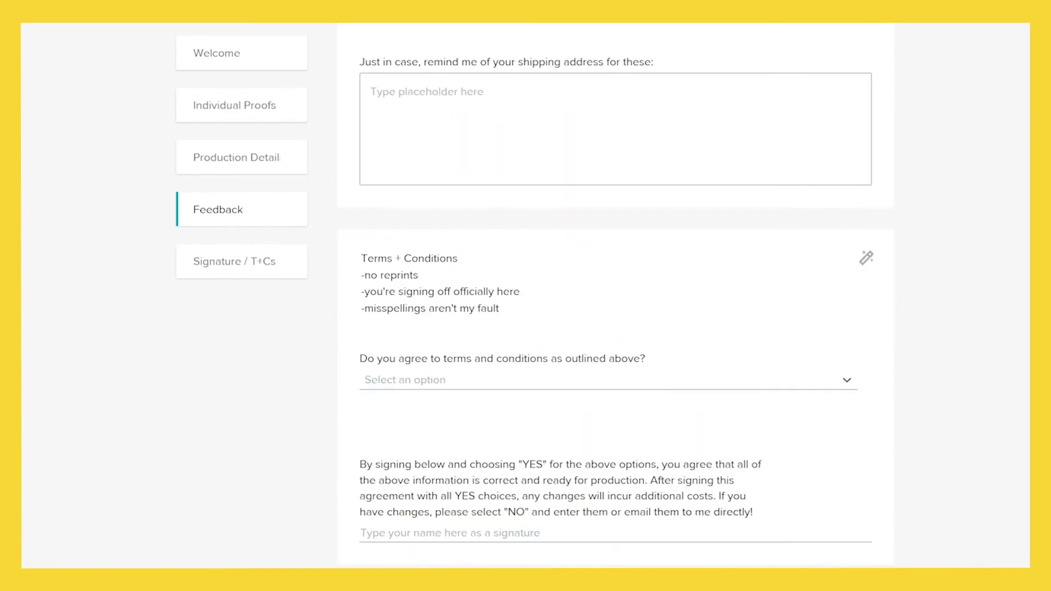
{"action": "scroll", "coordinate": [615, 329], "scroll_direction": "down", "scroll_amount": 1}
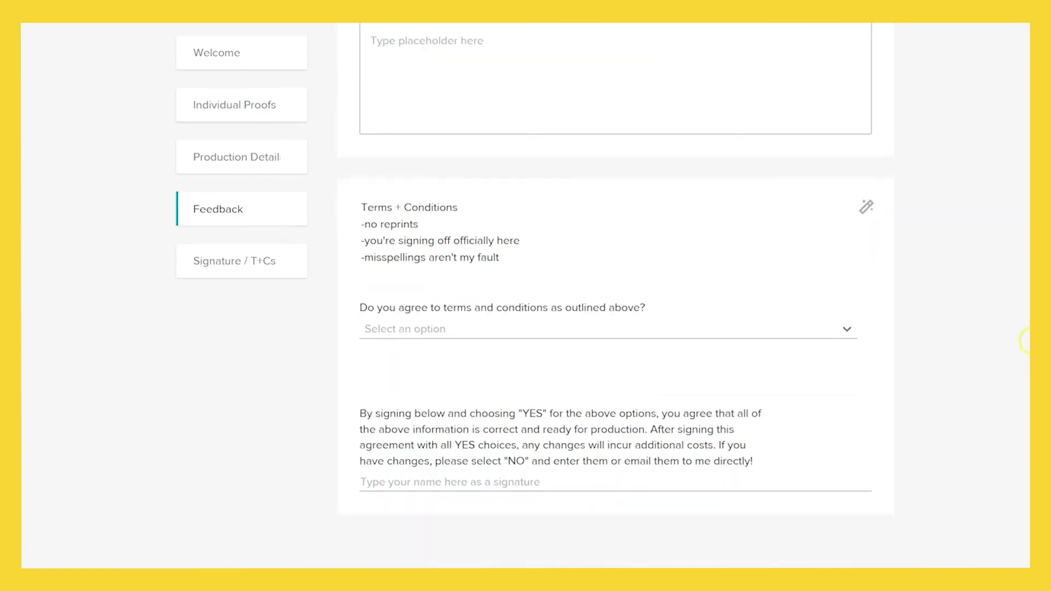
{"action": "left_click", "coordinate": [415, 310]}
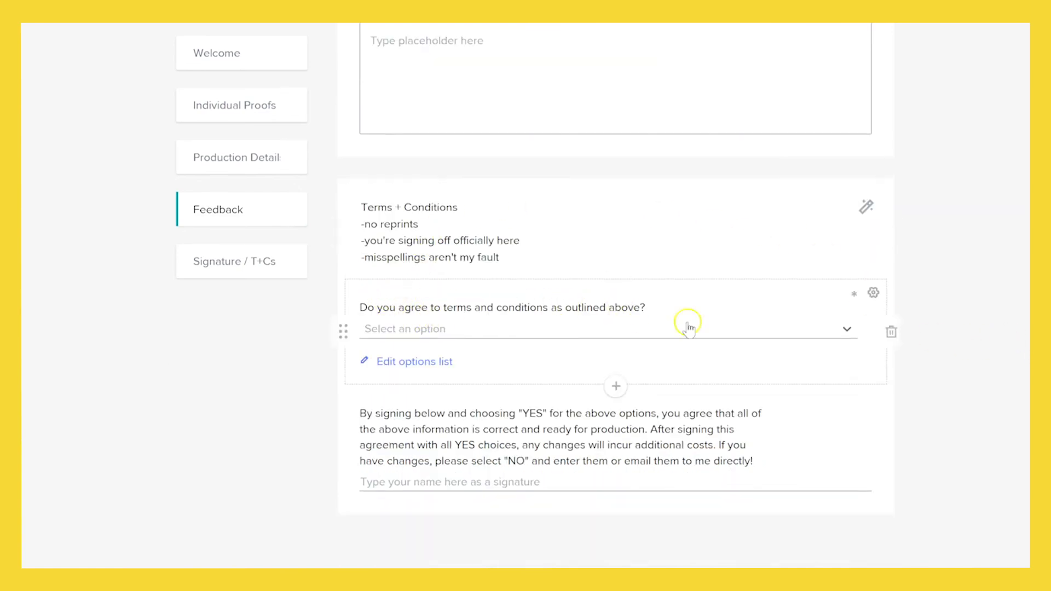
{"action": "left_click", "coordinate": [857, 330]}
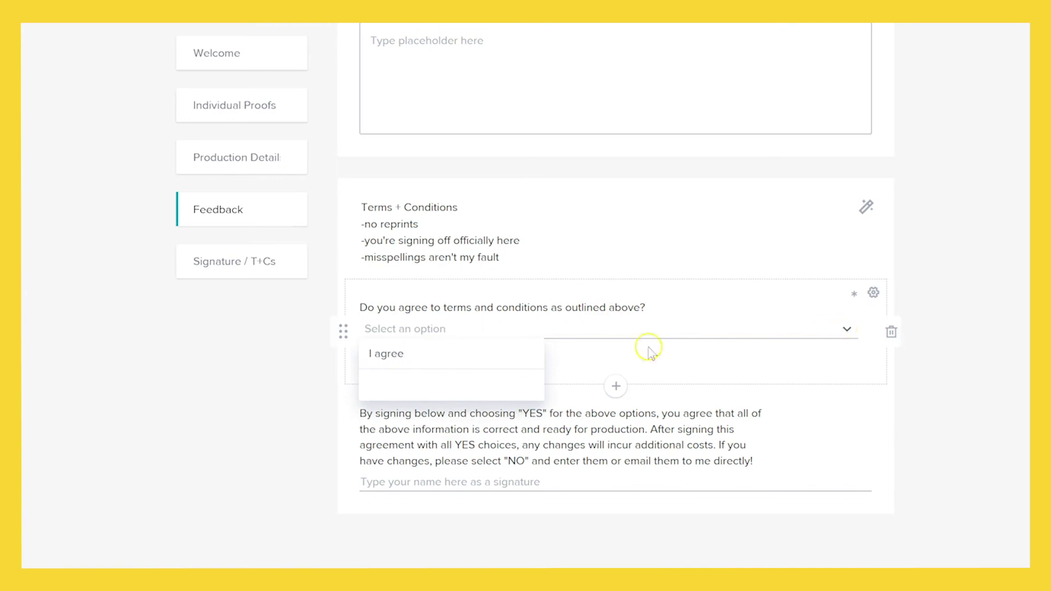
{"action": "left_click", "coordinate": [419, 361]}
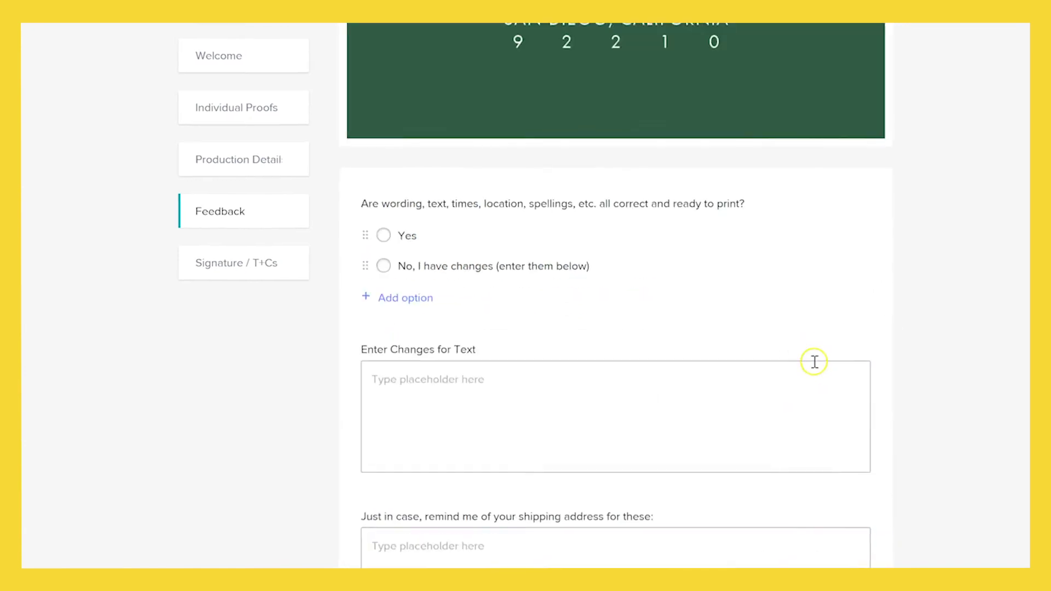
{"action": "scroll", "coordinate": [814, 361], "scroll_direction": "up", "scroll_amount": 15}
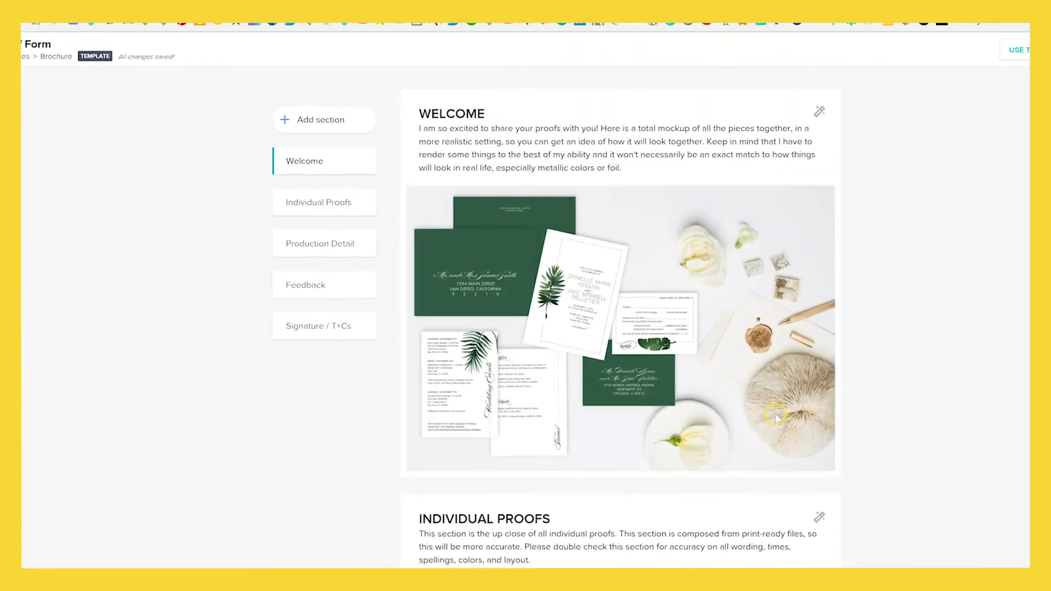
{"action": "scroll", "coordinate": [886, 285], "scroll_direction": "down", "scroll_amount": 3}
{"action": "scroll", "coordinate": [905, 216], "scroll_direction": "up", "scroll_amount": 3}
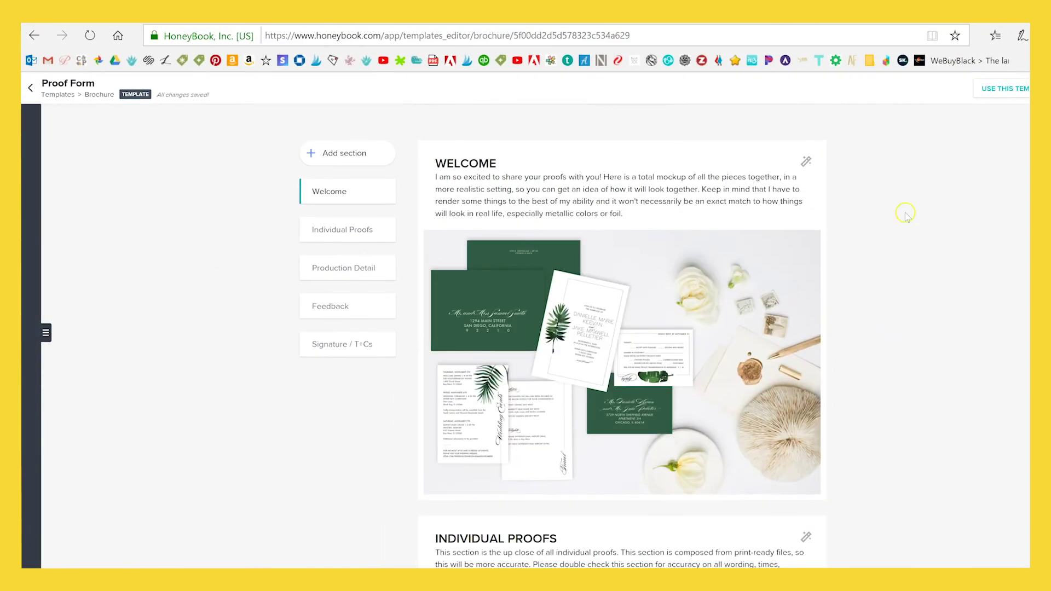
{"action": "scroll", "coordinate": [617, 272], "scroll_direction": "down", "scroll_amount": 4}
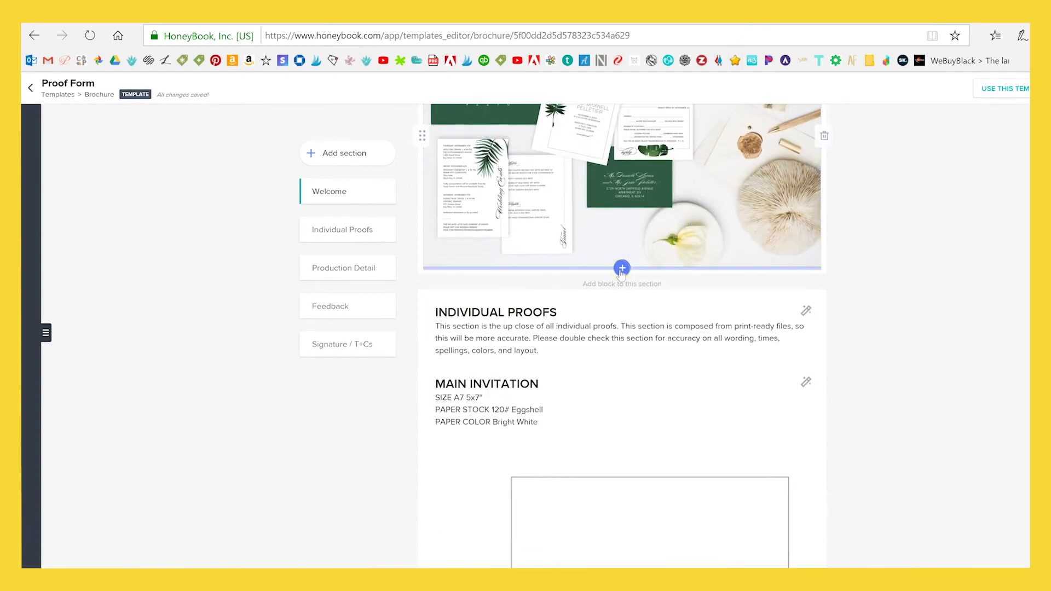
{"action": "left_click", "coordinate": [622, 269]}
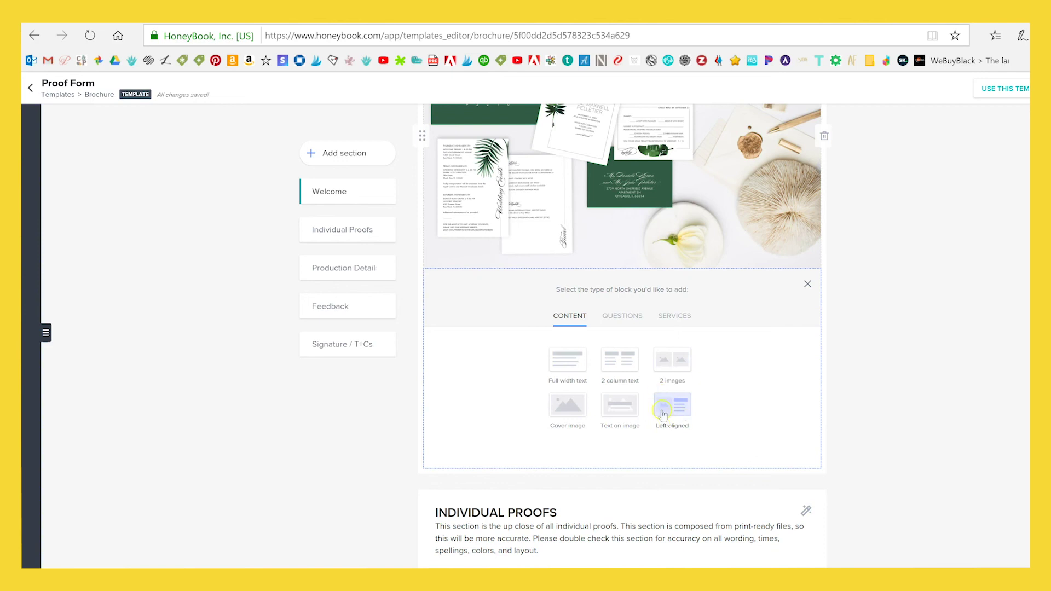
{"action": "left_click", "coordinate": [668, 316]}
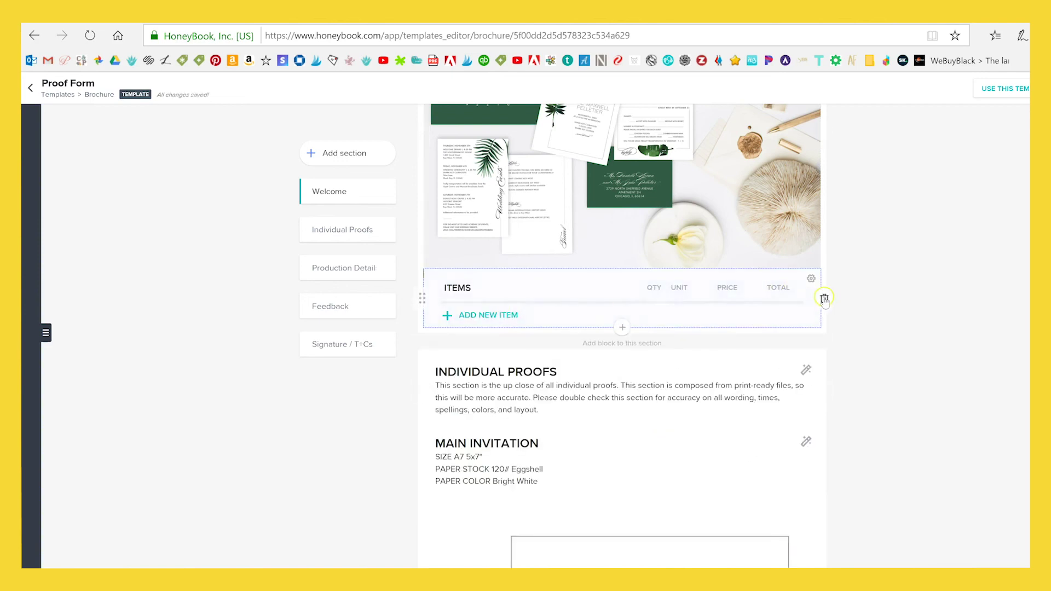
{"action": "left_click", "coordinate": [824, 298]}
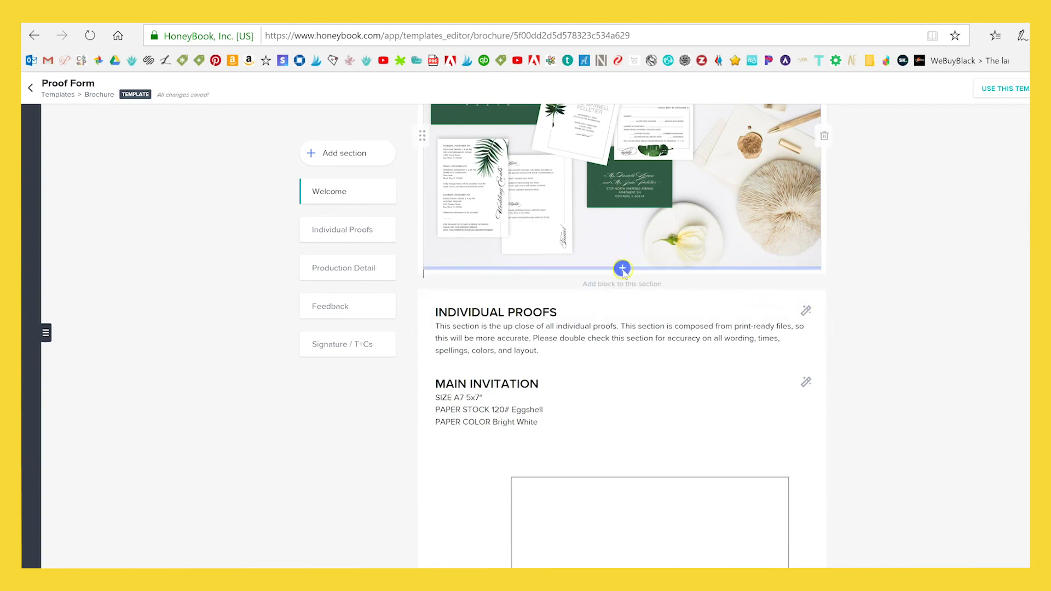
{"action": "left_click", "coordinate": [622, 269]}
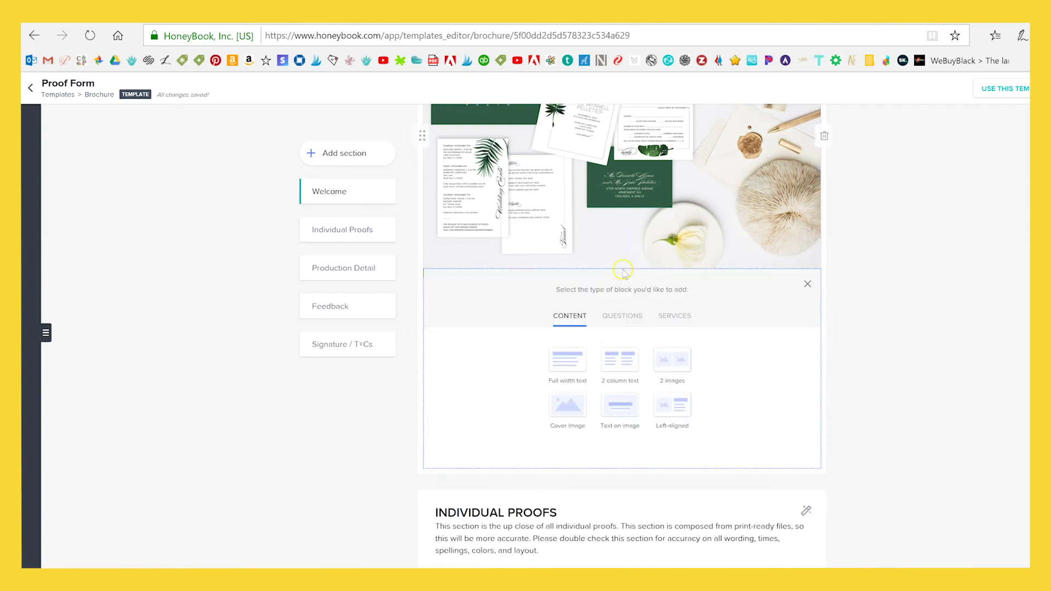
{"action": "left_click", "coordinate": [619, 317]}
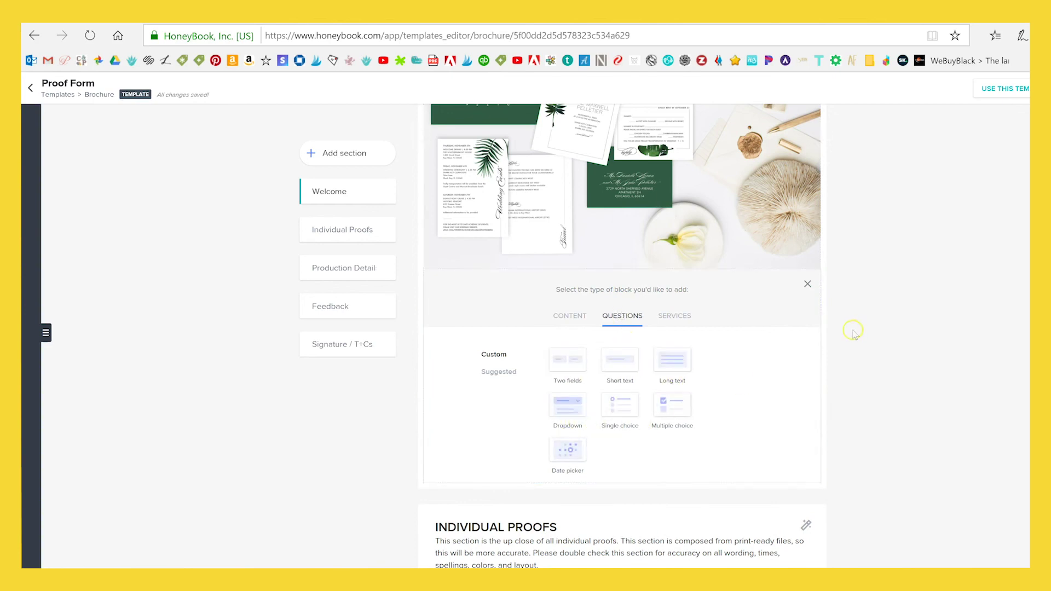
{"action": "left_click", "coordinate": [807, 284]}
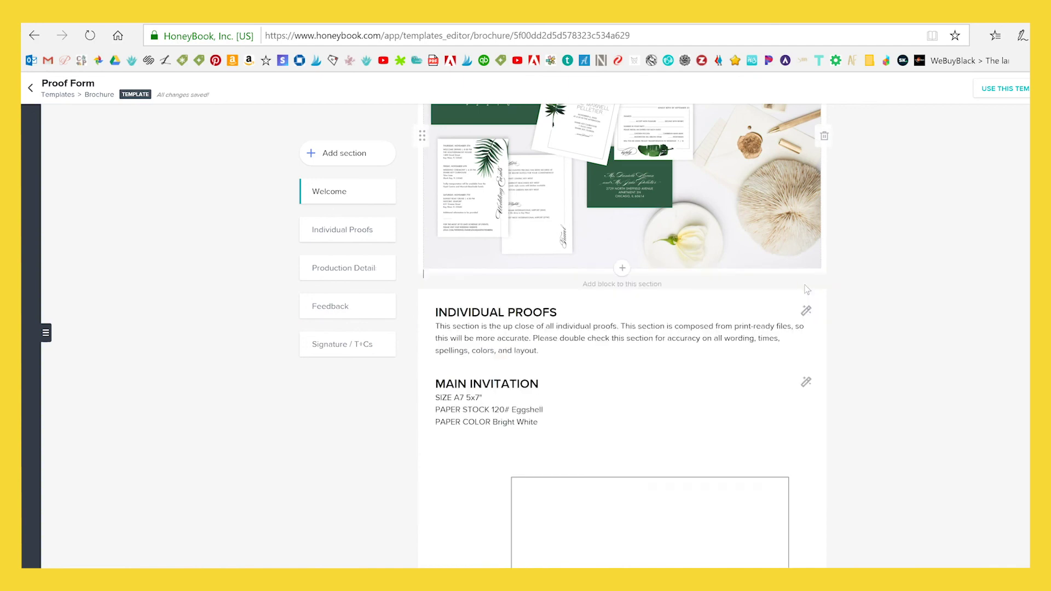
{"action": "scroll", "coordinate": [865, 295], "scroll_direction": "up", "scroll_amount": 4}
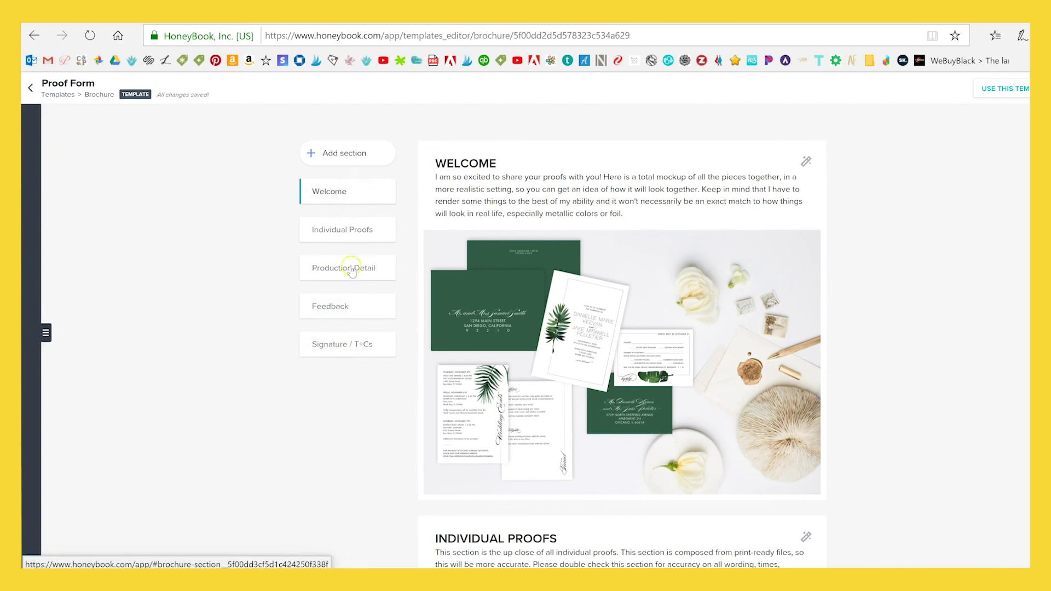
{"action": "scroll", "coordinate": [930, 180], "scroll_direction": "down", "scroll_amount": 2}
{"action": "scroll", "coordinate": [938, 188], "scroll_direction": "up", "scroll_amount": 2}
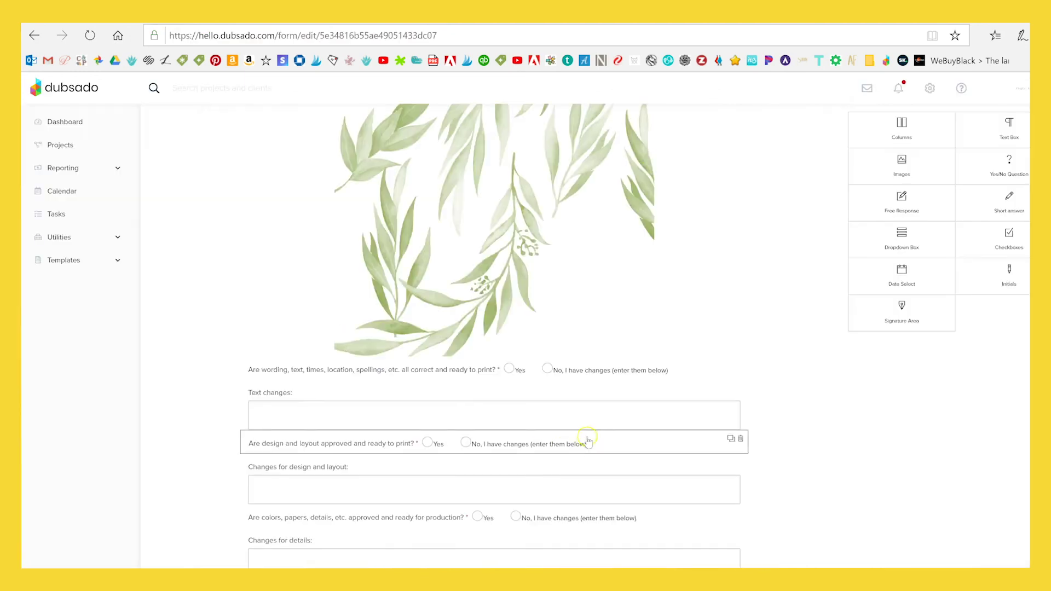
{"action": "scroll", "coordinate": [586, 434], "scroll_direction": "down", "scroll_amount": 5}
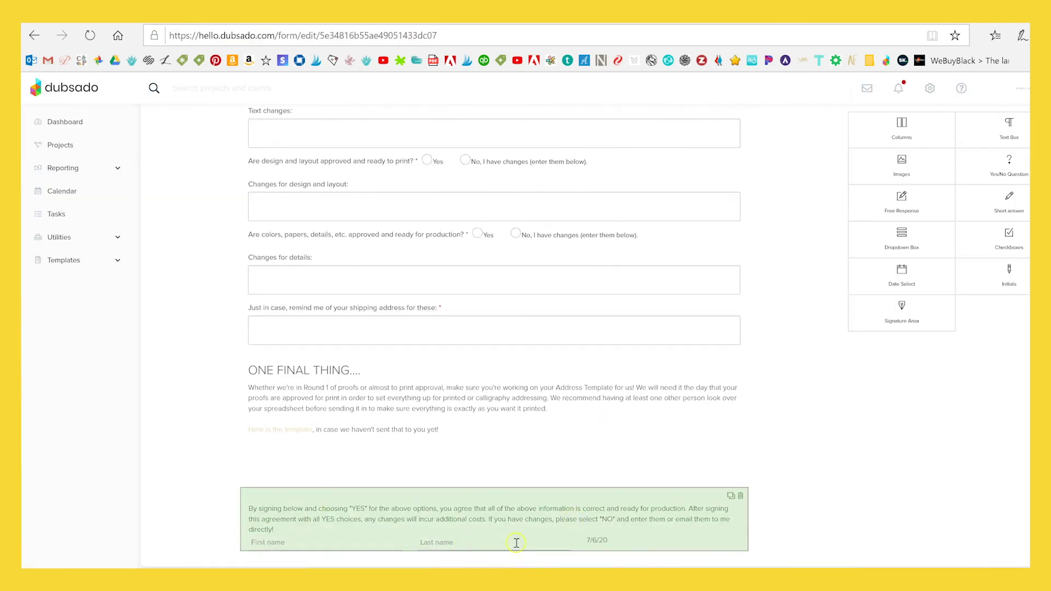
{"action": "scroll", "coordinate": [619, 519], "scroll_direction": "up", "scroll_amount": 15}
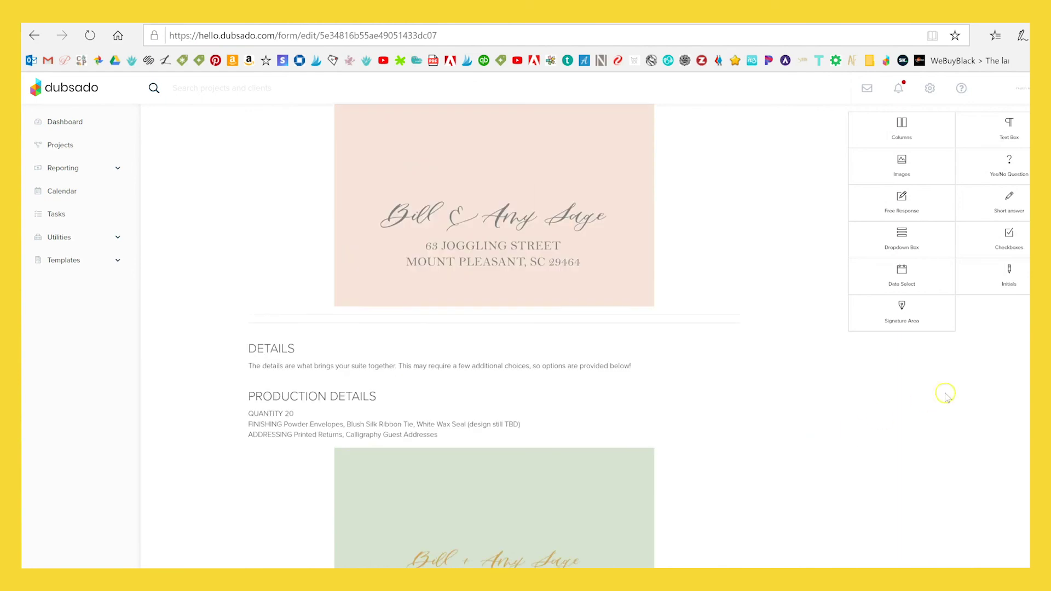
{"action": "scroll", "coordinate": [494, 339], "scroll_direction": "up", "scroll_amount": 10}
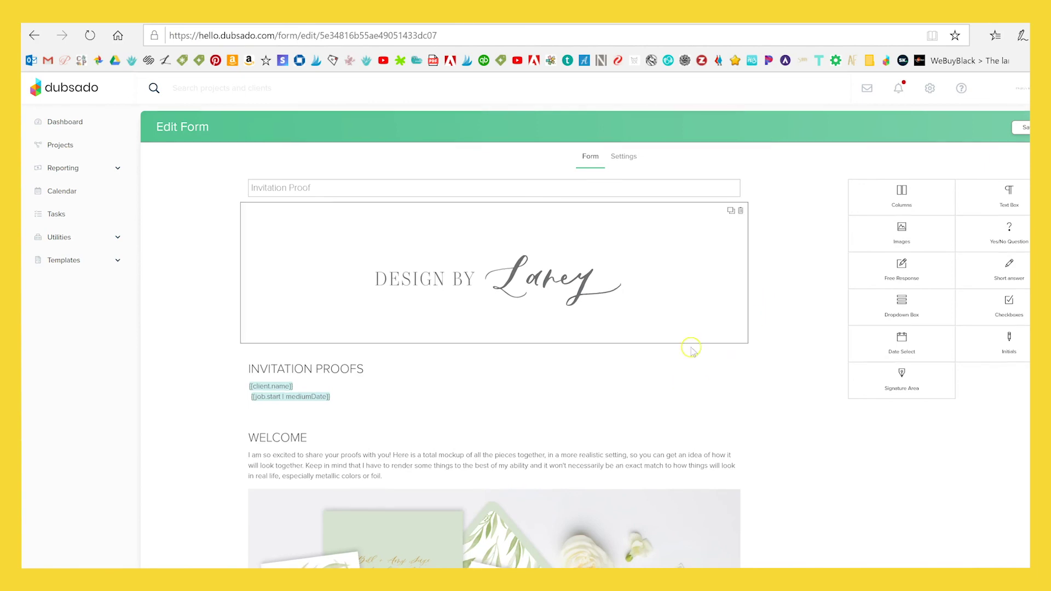
{"action": "scroll", "coordinate": [692, 347], "scroll_direction": "down", "scroll_amount": 7}
{"action": "scroll", "coordinate": [797, 352], "scroll_direction": "up", "scroll_amount": 8}
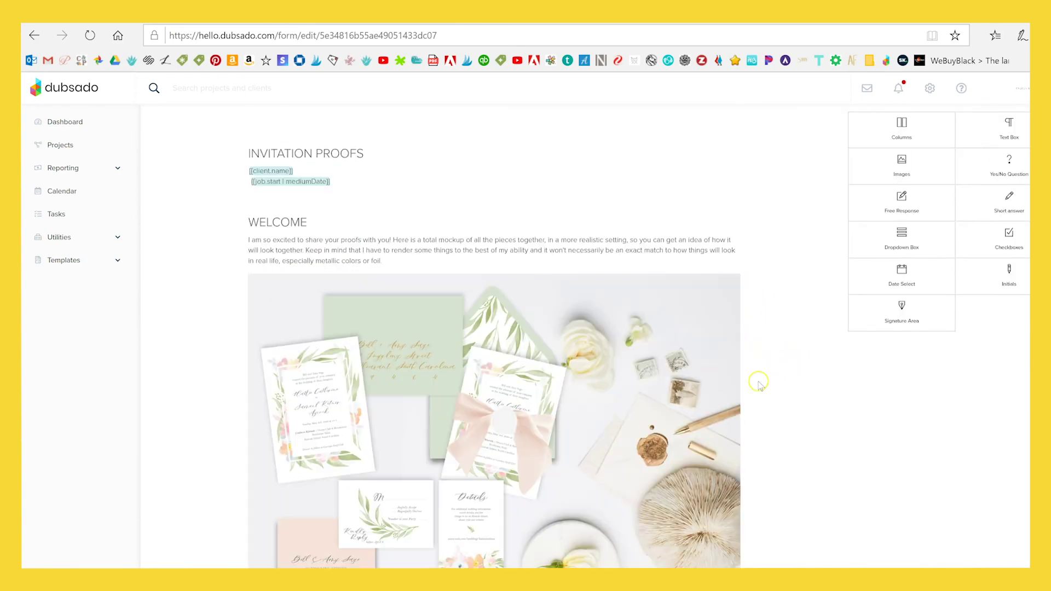